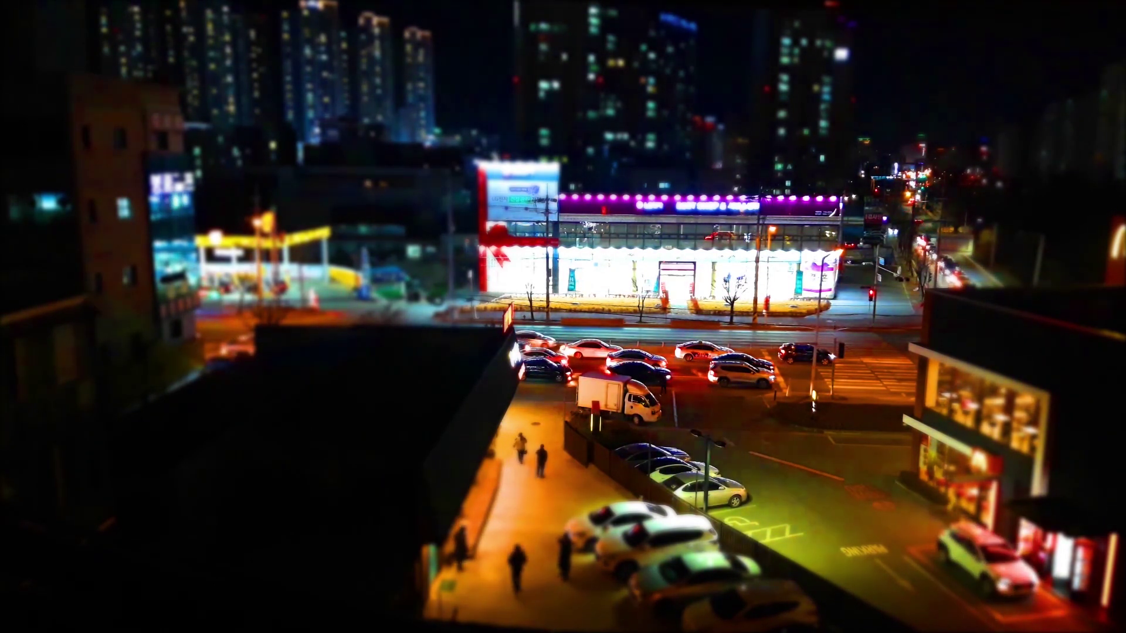
Exit the full-screen preview of the finished miniature night-street composition
left_click(695, 571)
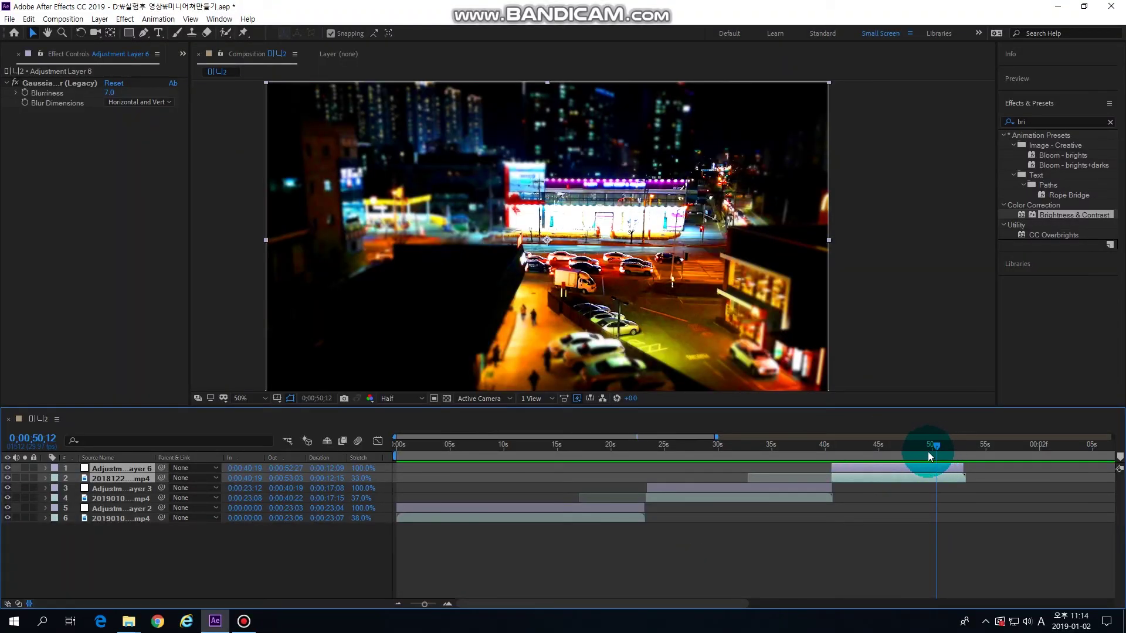
Scrub back to about 25 seconds and delete the adjustment layer and remaining layers one by one
mouse_move(927, 451)
left_mouse_down()
mouse_move(666, 486)
mouse_move(412, 492)
mouse_move(887, 477)
mouse_move(526, 484)
mouse_move(762, 469)
mouse_move(629, 482)
mouse_move(575, 516)
left_mouse_up()
left_click(577, 509)
key("Delete")
left_click(598, 505)
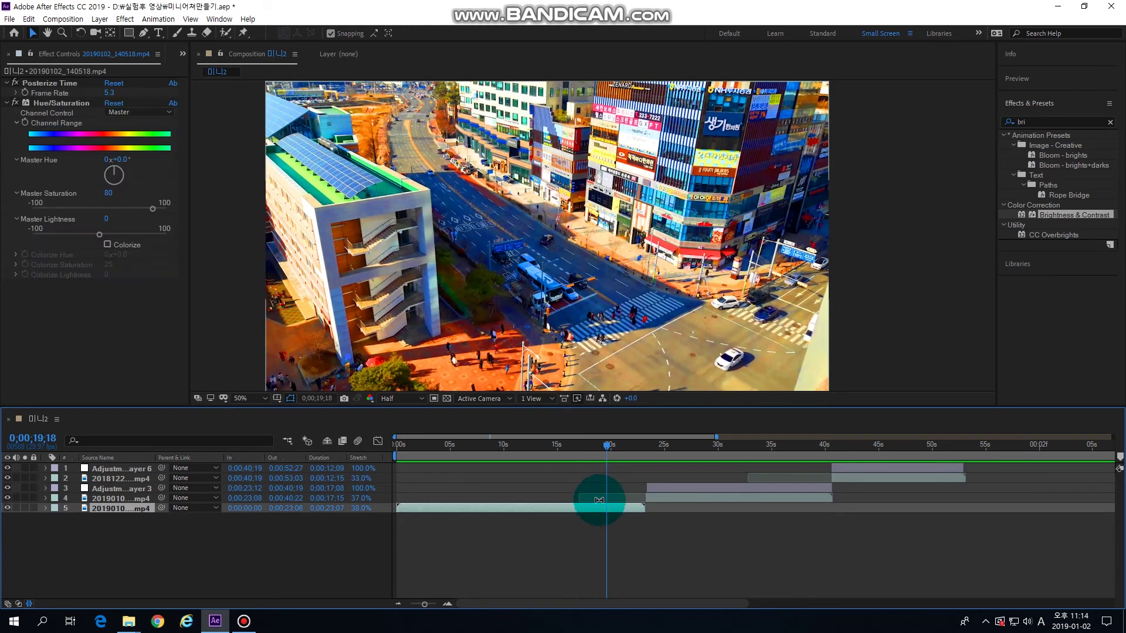
key("Delete")
left_click(678, 498)
key("Delete")
left_click(679, 487)
key("Delete")
left_click(853, 480)
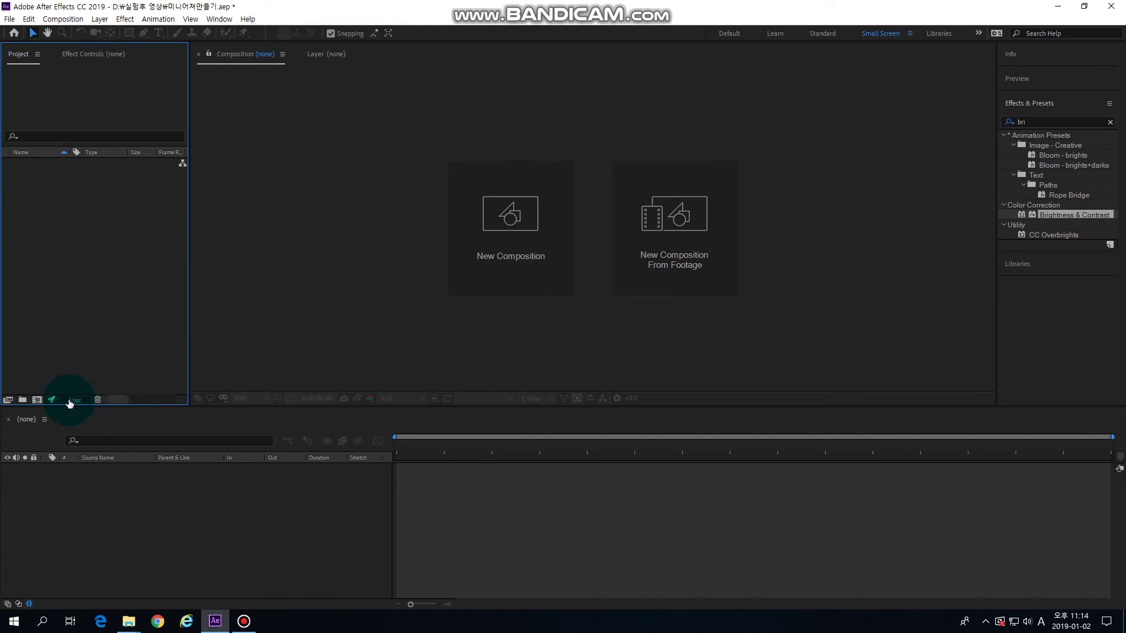
Create a new composition named 미니어쳐만들기 with duration 0;01;30;00
left_click(38, 400)
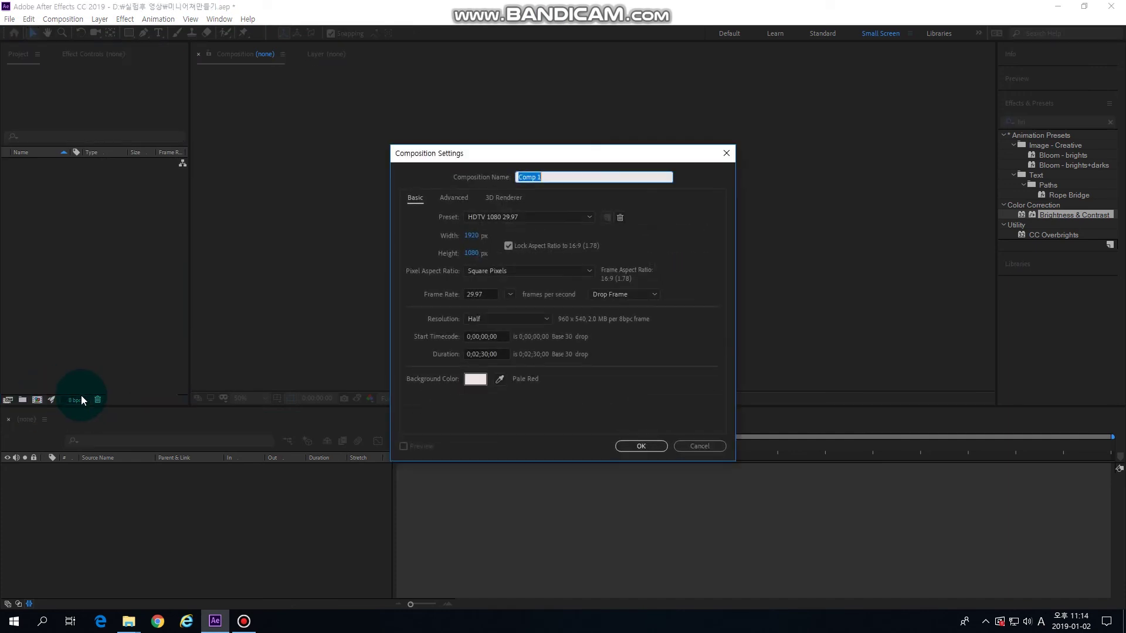
left_click(479, 355)
double_click(578, 177)
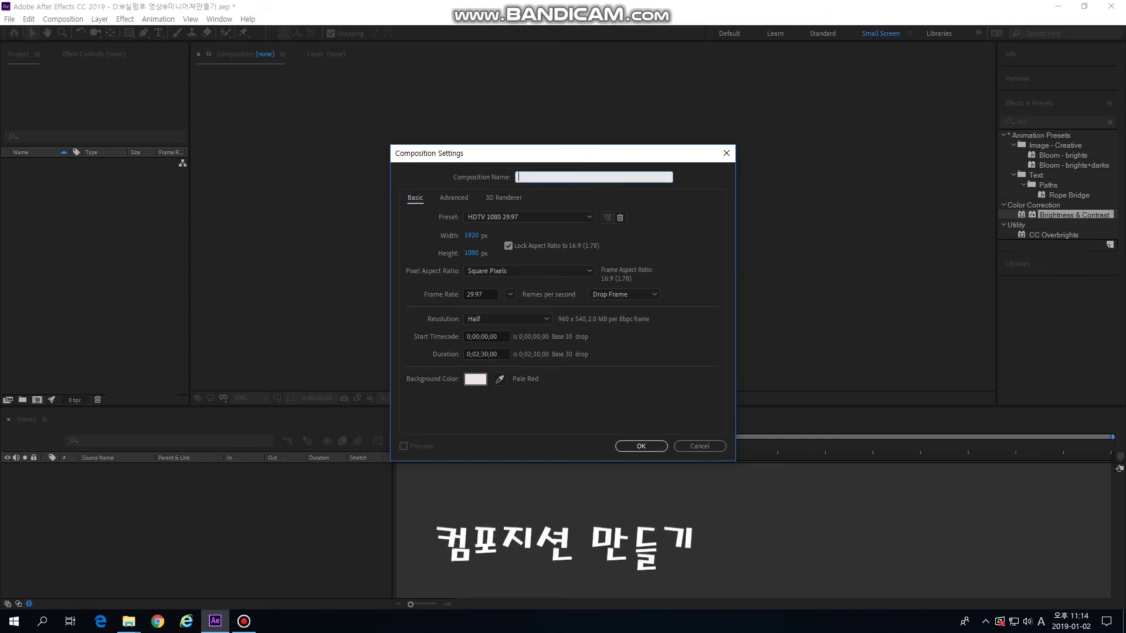
key("Hangul")
type("미니어쳐만들기")
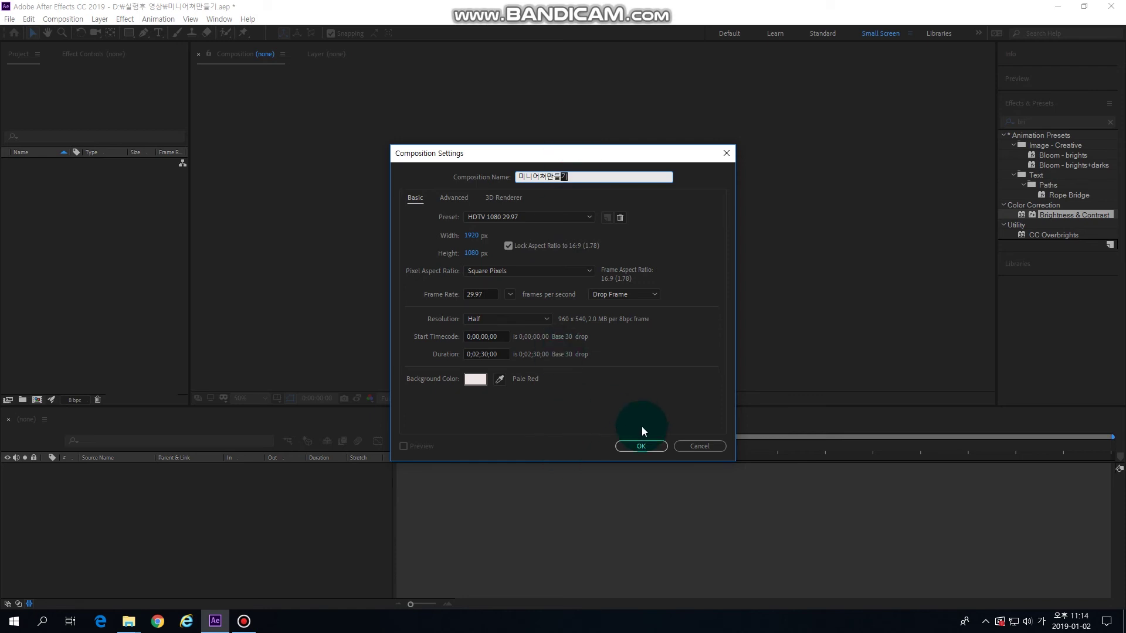
left_click_drag(478, 352, 501, 348)
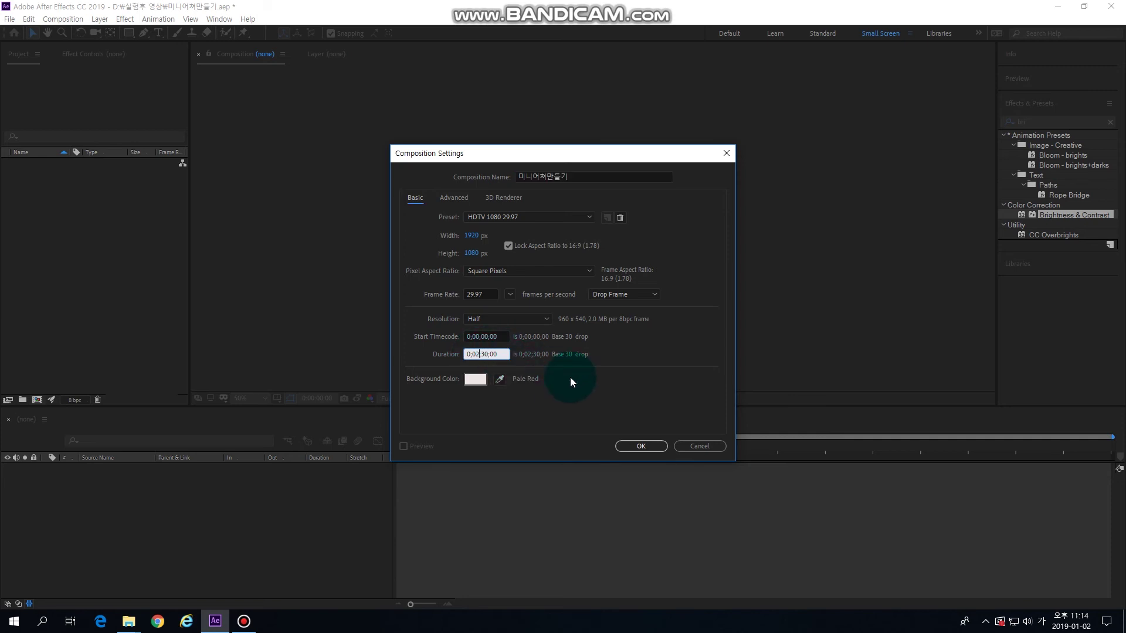
key("BackSpace")
type("1")
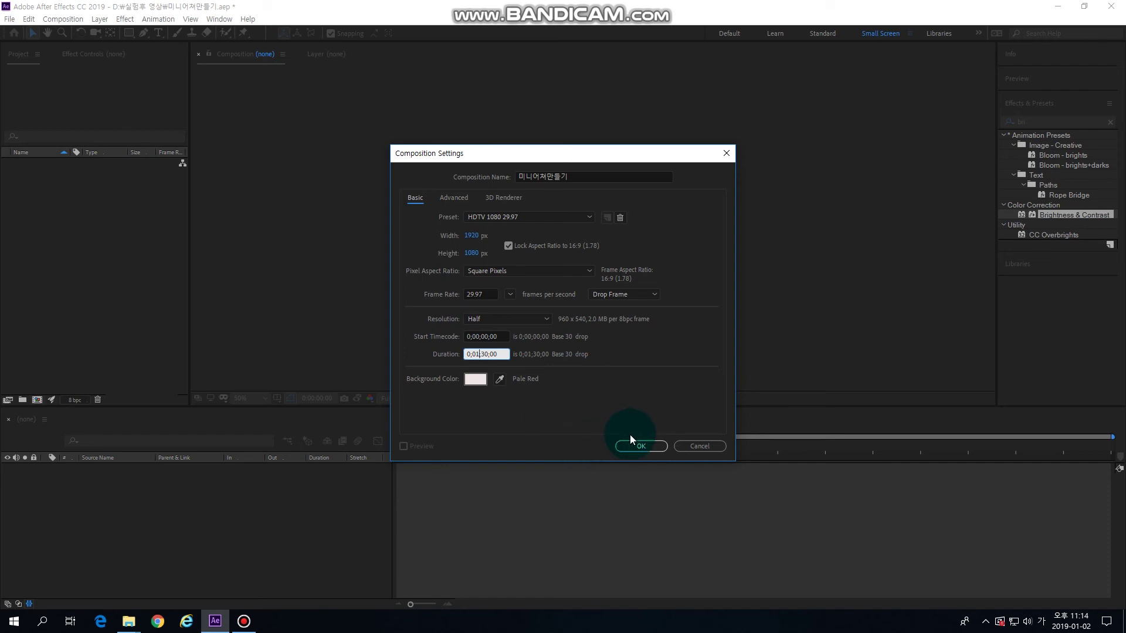
left_click(636, 447)
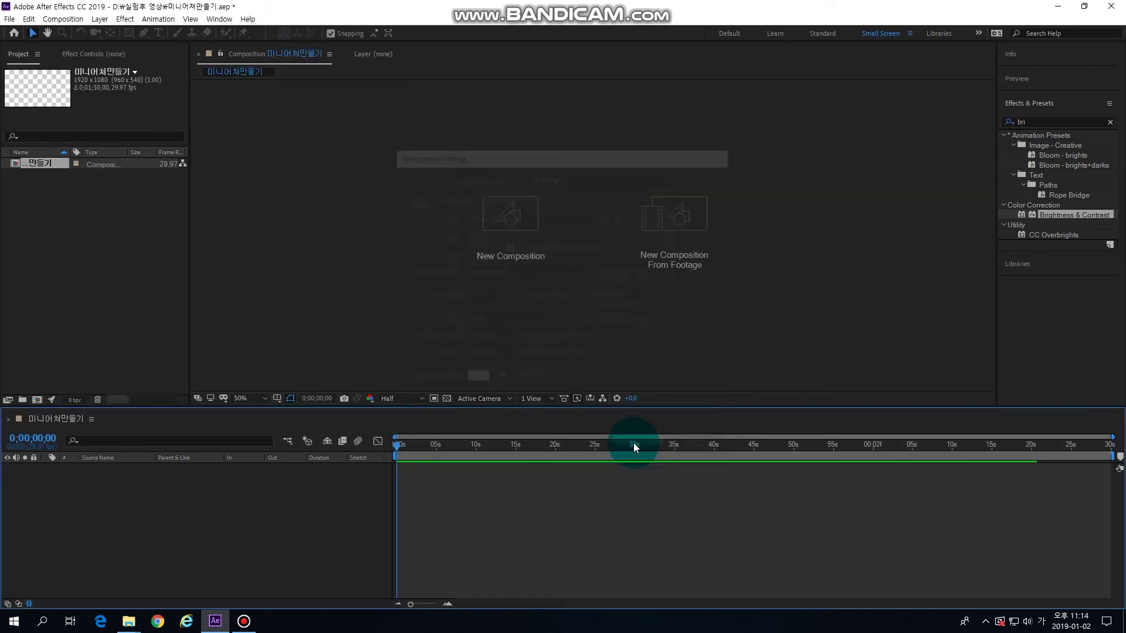
Open the 미니어쳐만들기 footage folder beside a resized After Effects window
left_click(1075, 9)
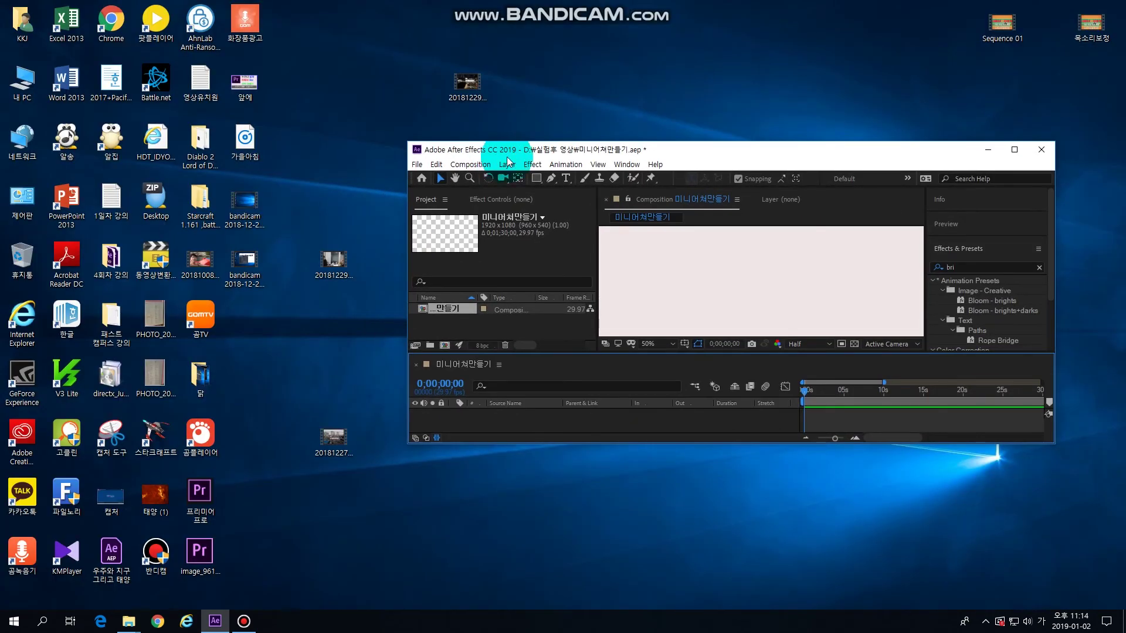
mouse_move(129, 622)
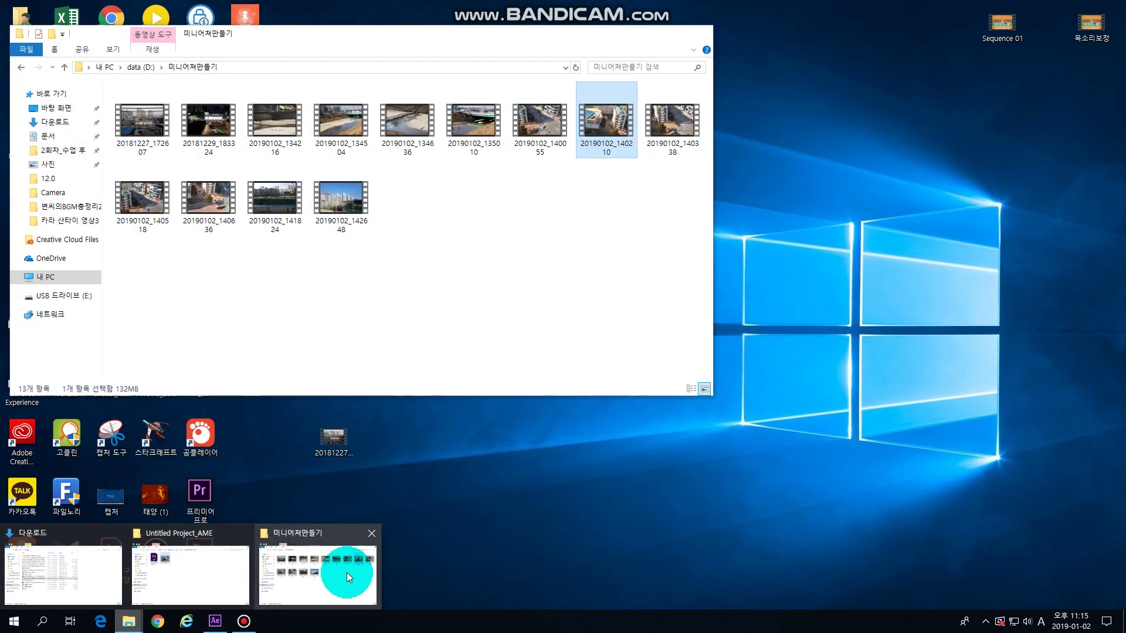
left_click(347, 572)
left_click(857, 181)
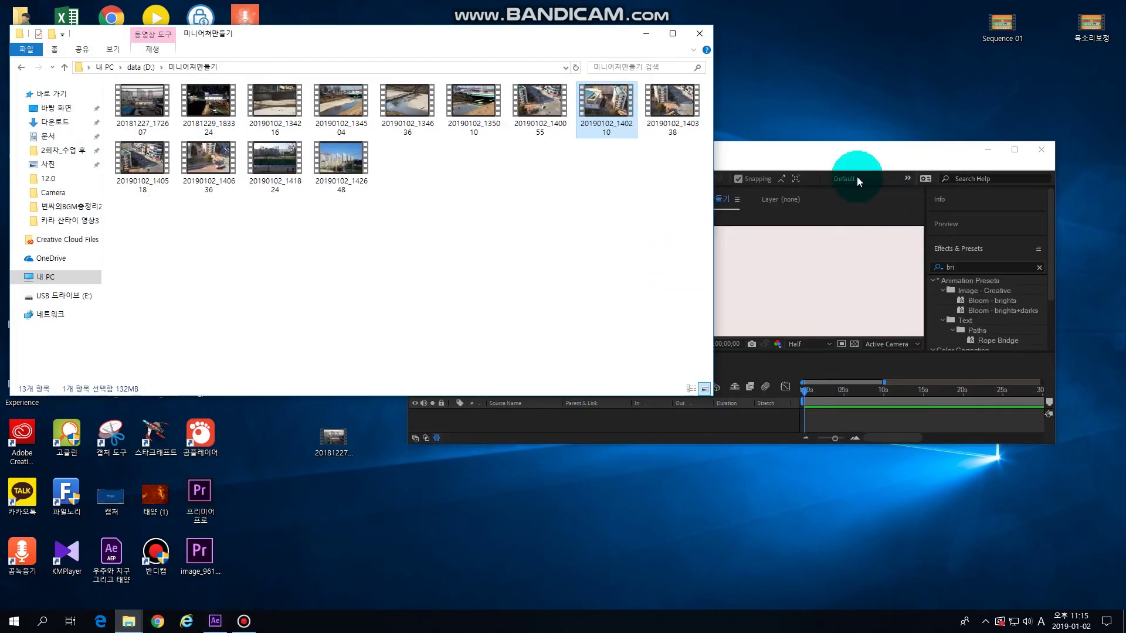
left_click_drag(871, 142, 869, 46)
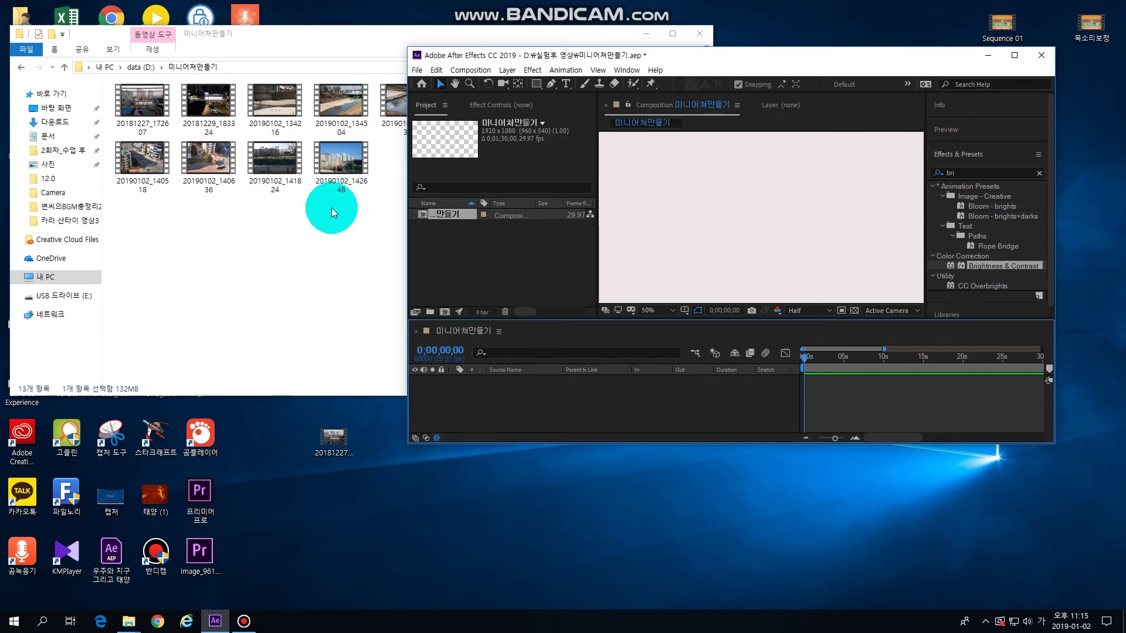
double_click(503, 267)
left_click(960, 88)
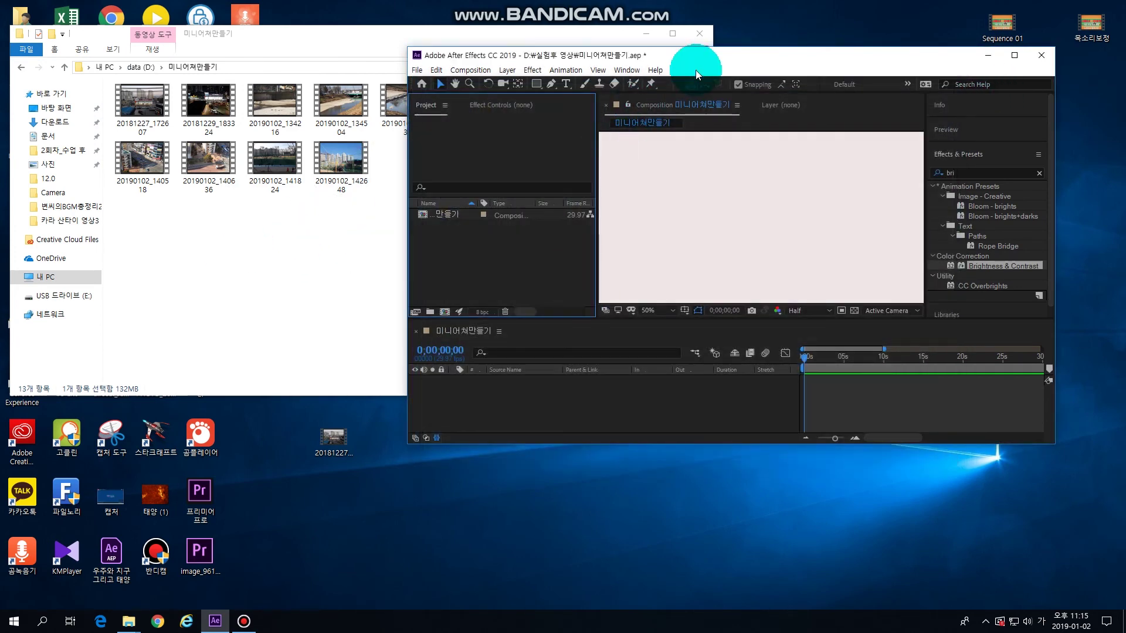
mouse_move(710, 62)
left_mouse_down()
mouse_move(864, 65)
mouse_move(766, 166)
left_mouse_up()
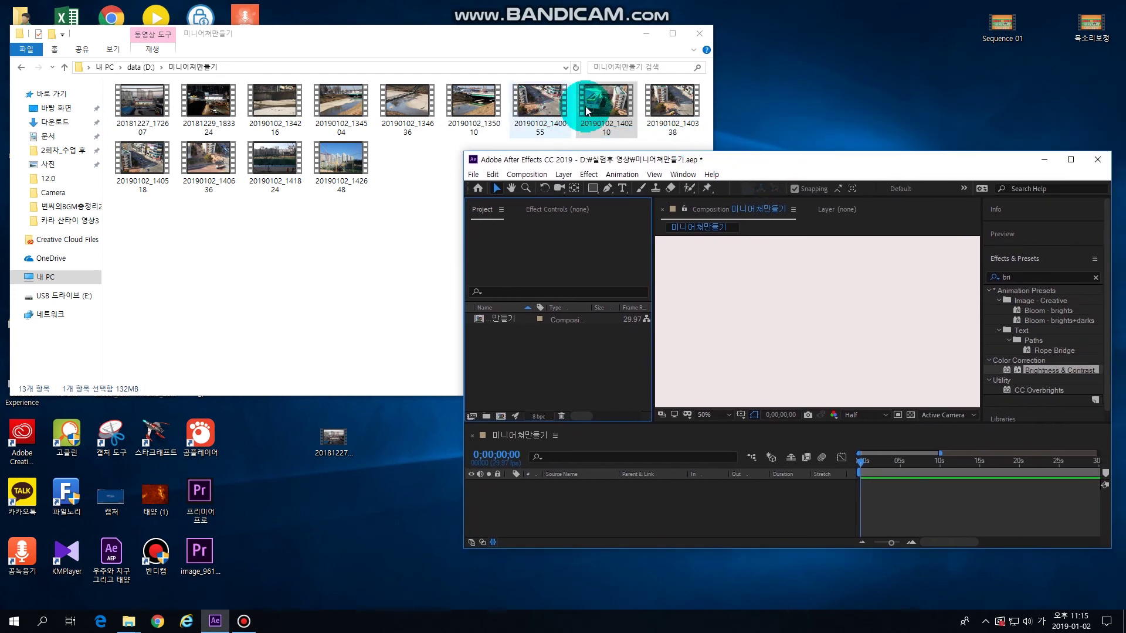
Drag clips 20190102_140518 and 20190102_140210 into the Project panel and maximize After Effects
left_click_drag(596, 107, 135, 159)
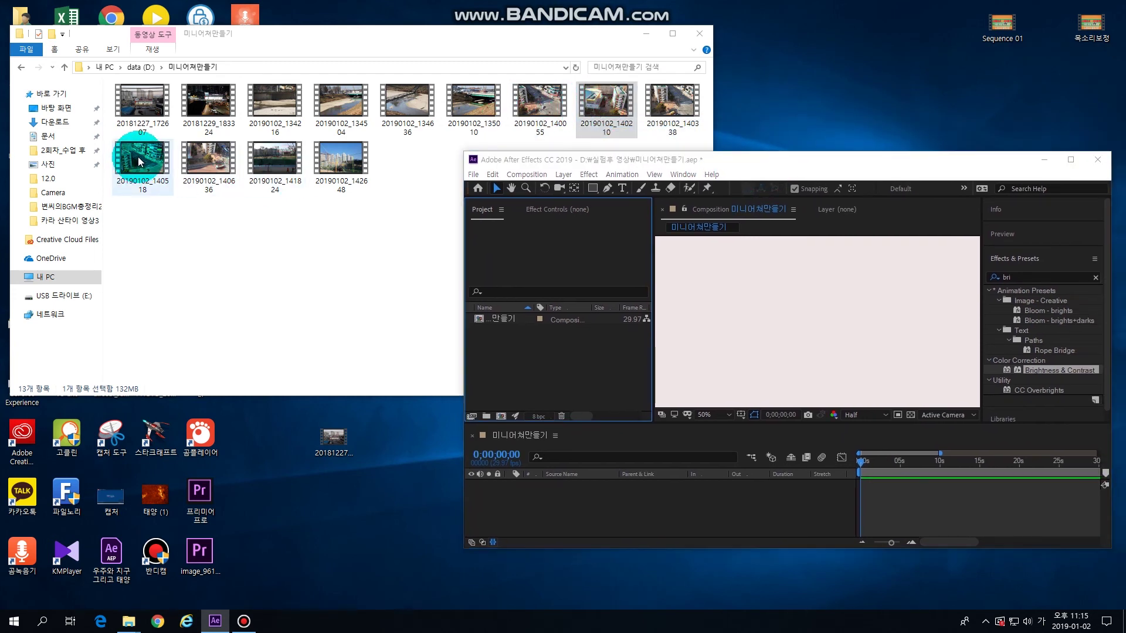
left_click_drag(139, 156, 558, 386)
left_click(610, 113)
left_click_drag(610, 113, 551, 340)
double_click(784, 166)
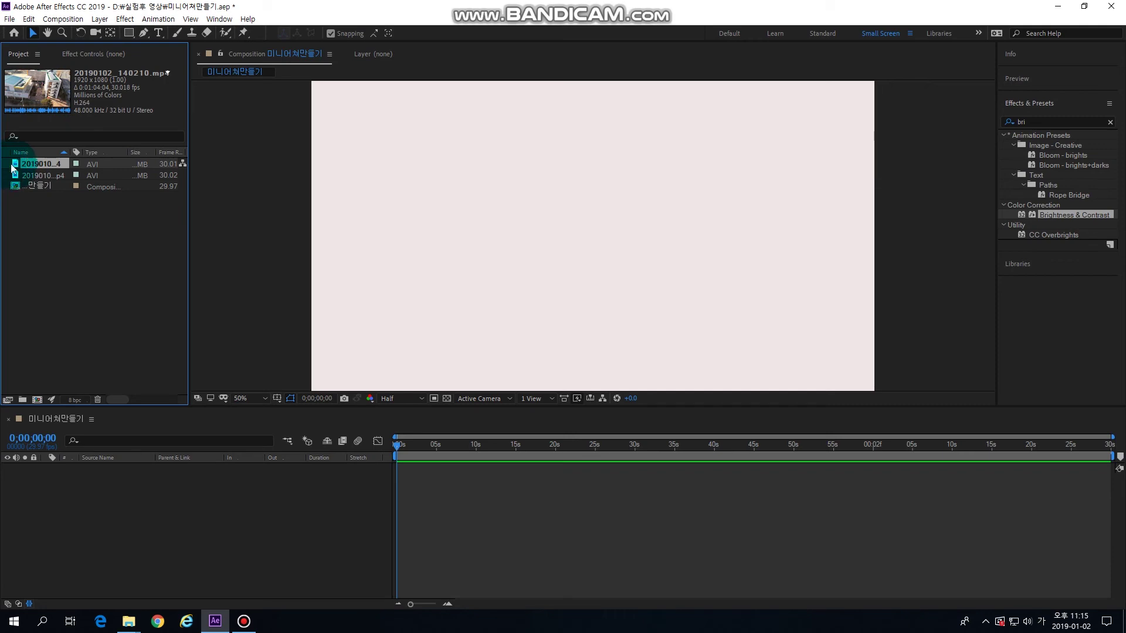
Place the 20190102_140518 clip into the 미니어쳐만들기 timeline as a layer and preview it
left_click(33, 175)
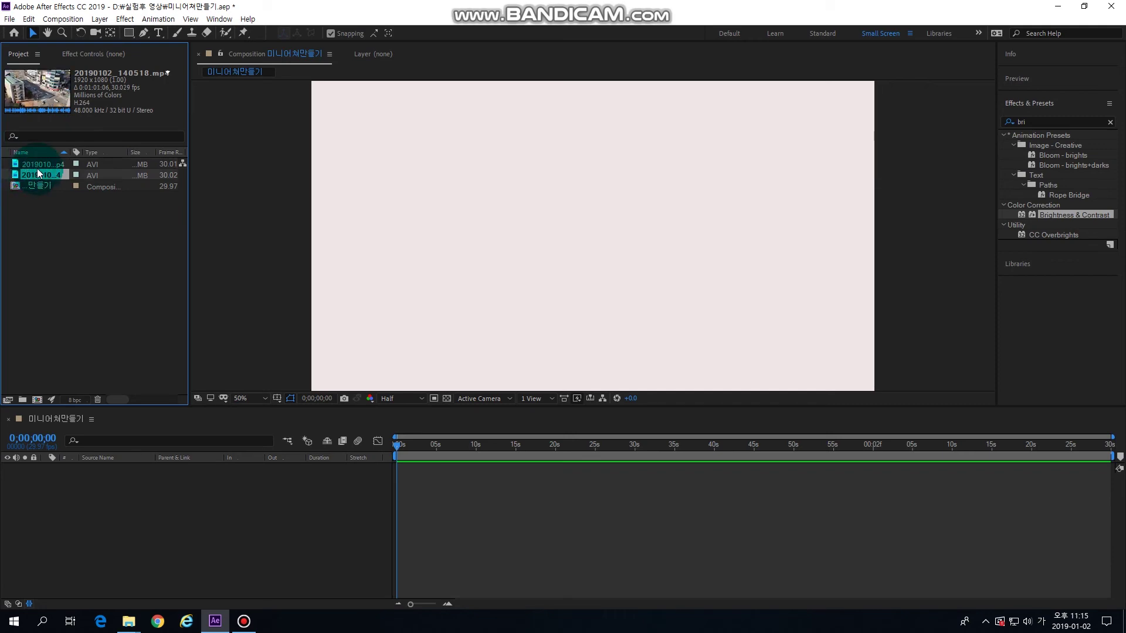
left_click_drag(37, 180, 187, 297)
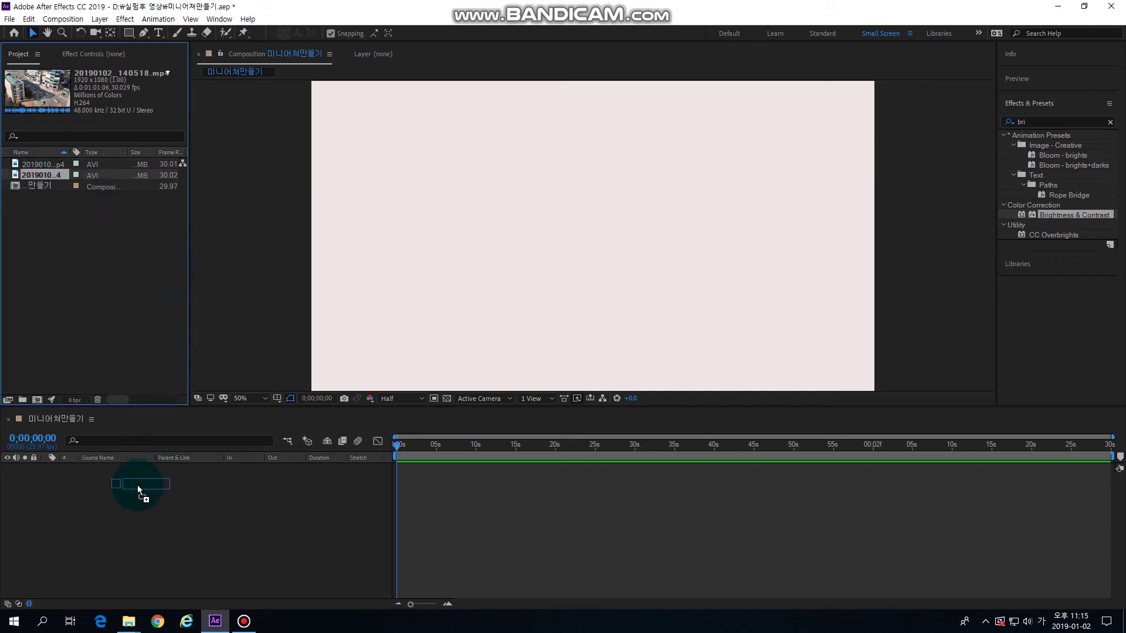
left_click_drag(139, 488, 139, 489)
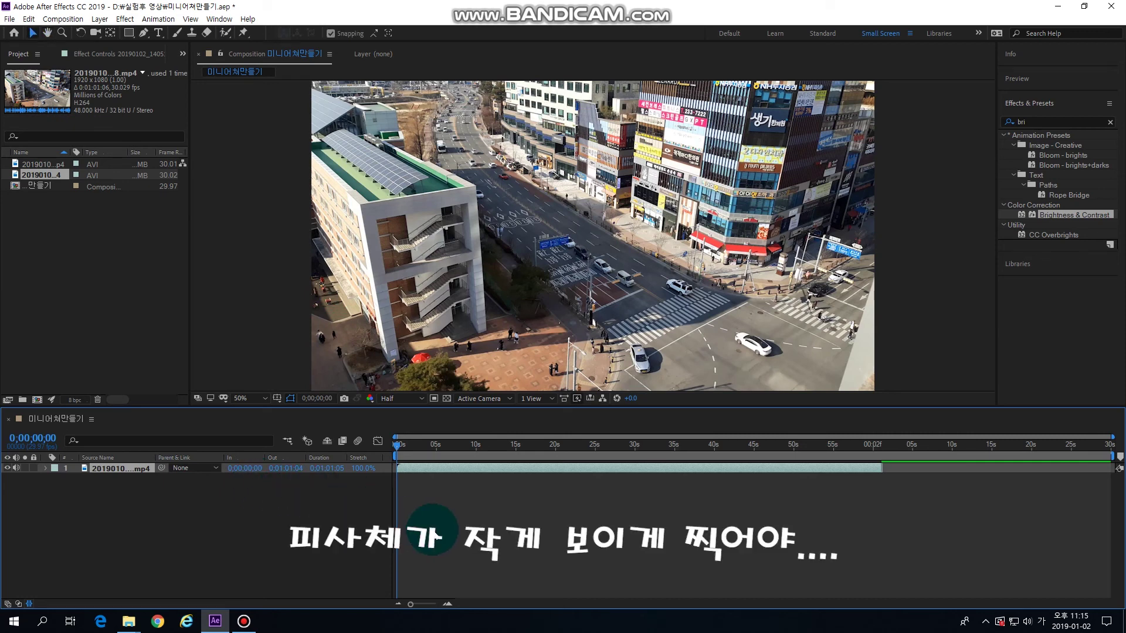
key("space")
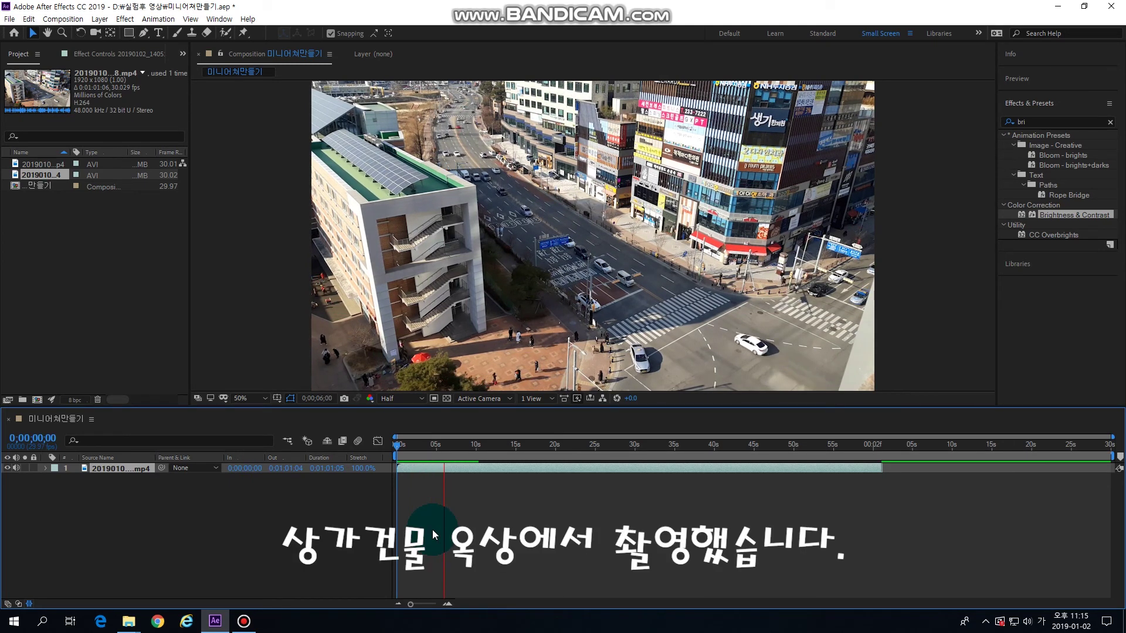
key("space")
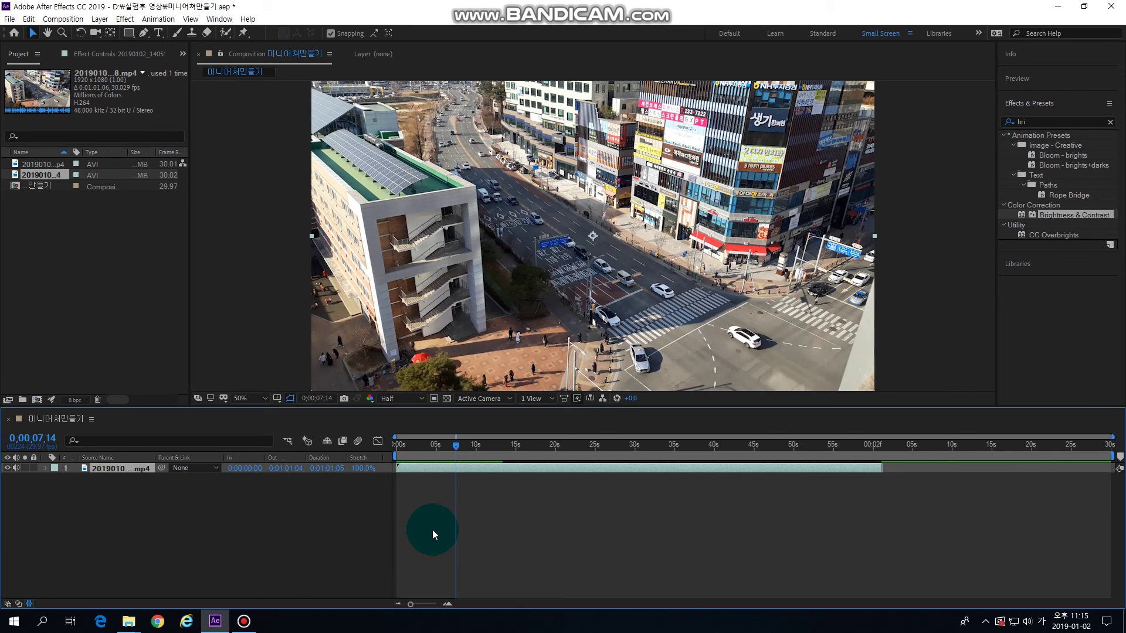
left_click(453, 255)
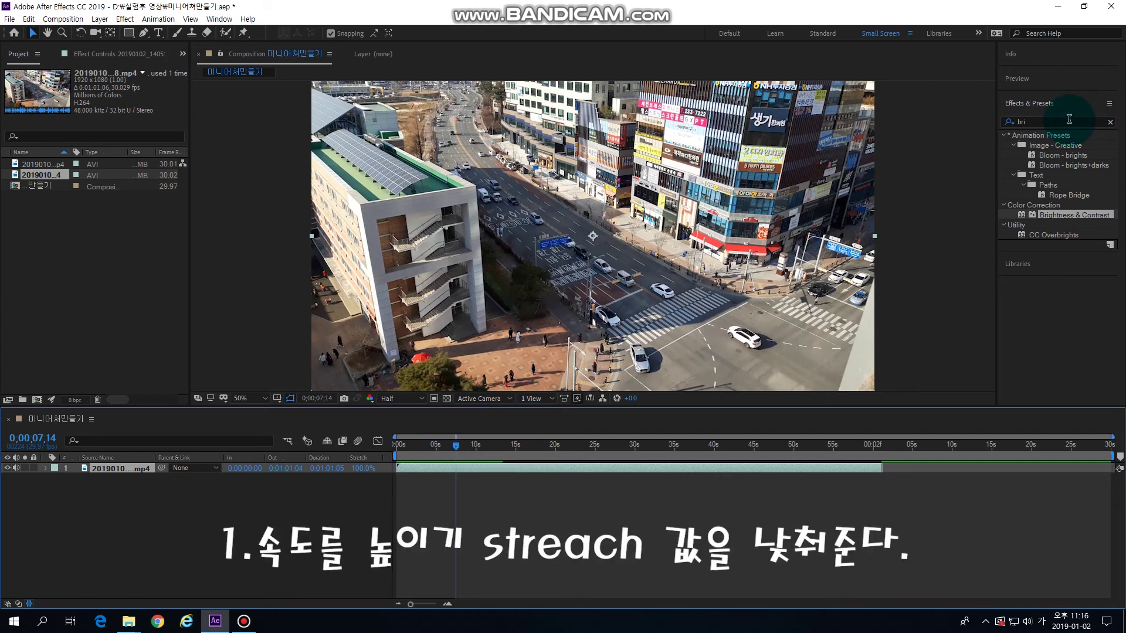
Clear the old effects search, preview the footage, and mute the clip's audio
left_click(1069, 119)
key("BackSpace")
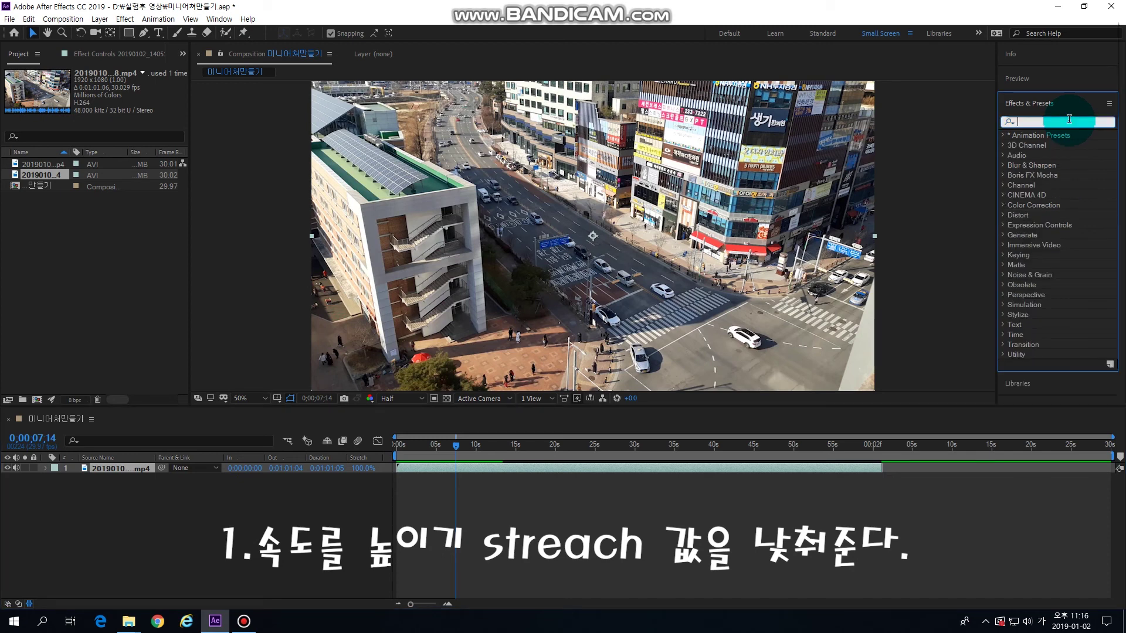
left_click(364, 489)
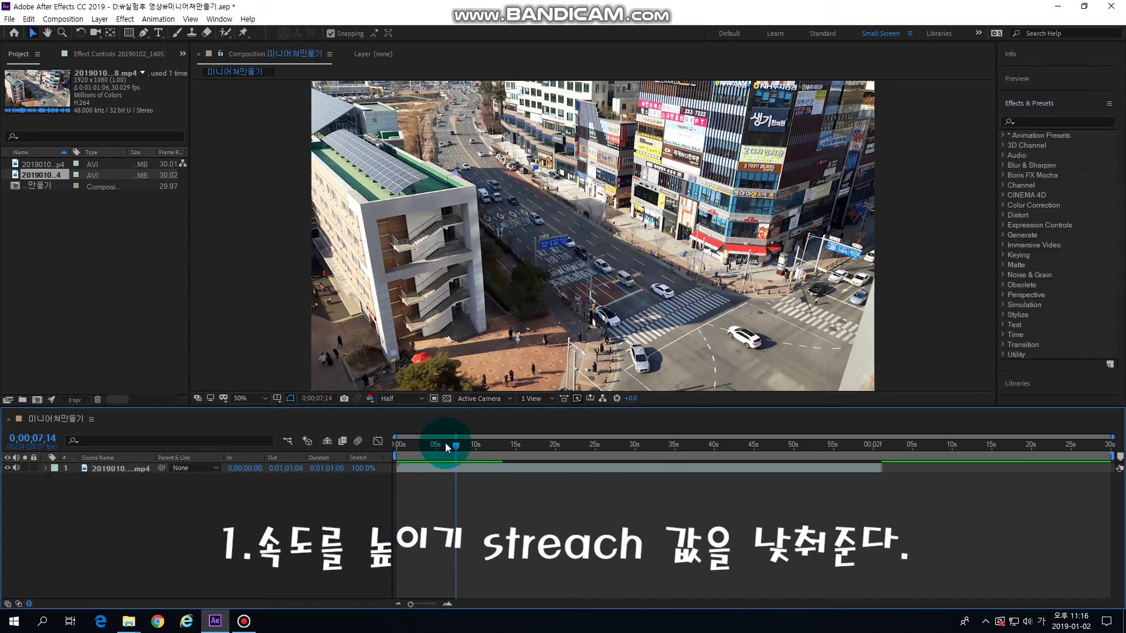
mouse_move(445, 444)
left_mouse_down()
mouse_move(656, 461)
mouse_move(407, 466)
left_mouse_up()
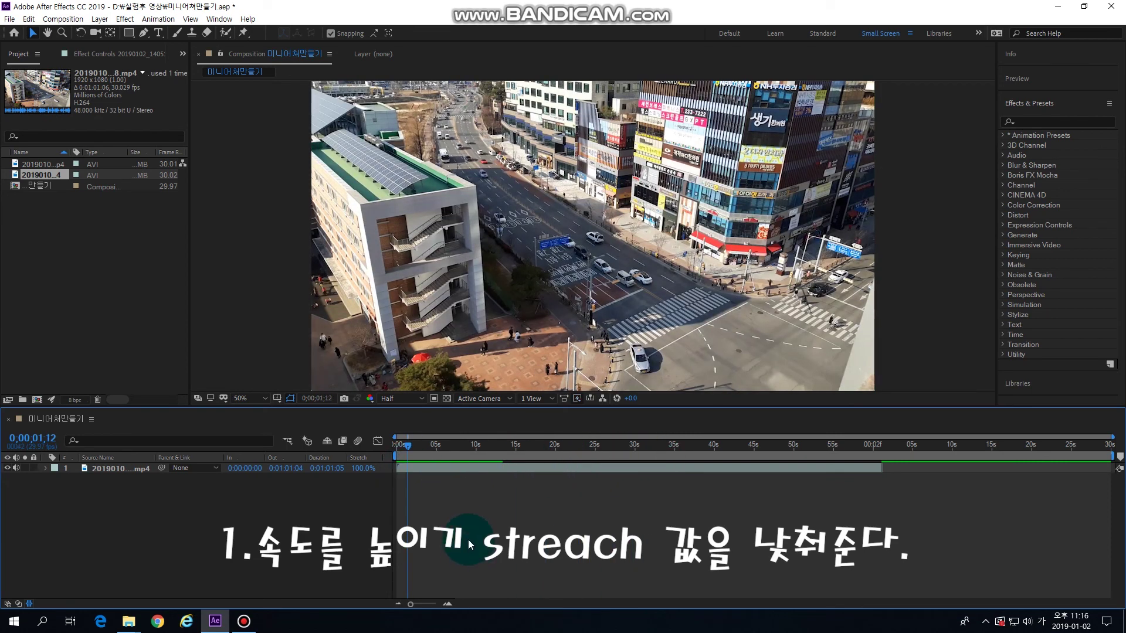
key("space")
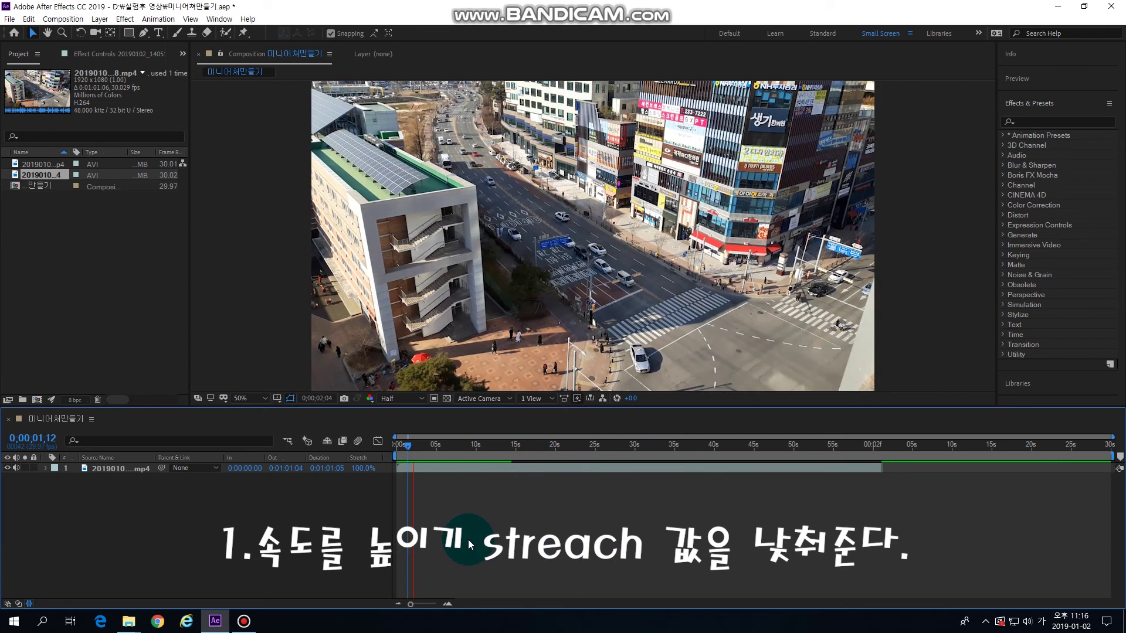
left_click(442, 516)
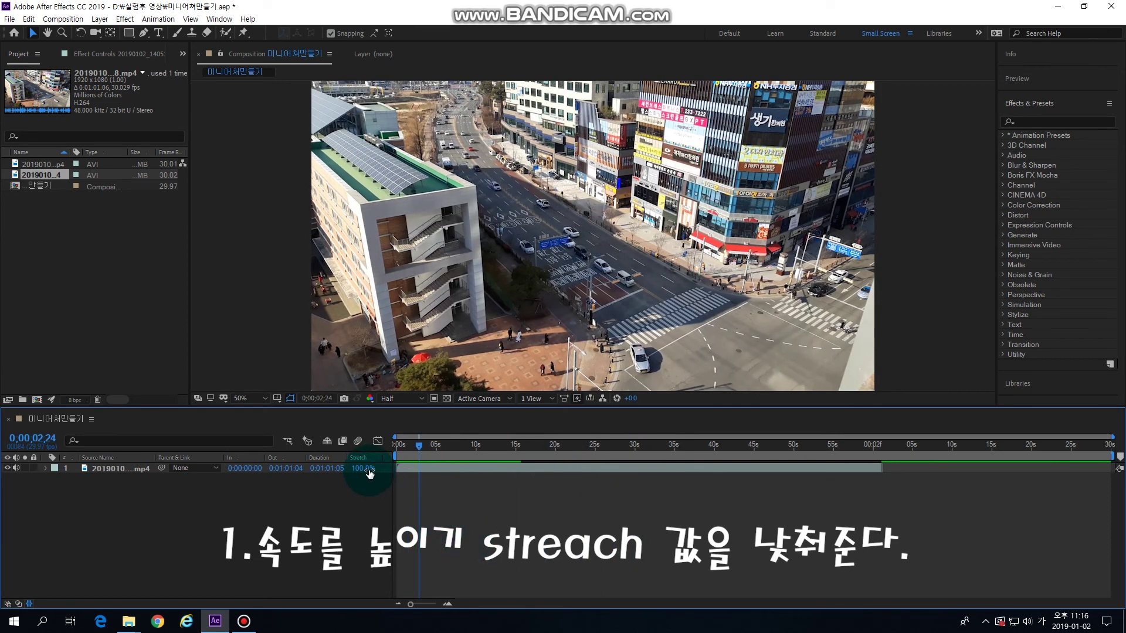
left_click(14, 469)
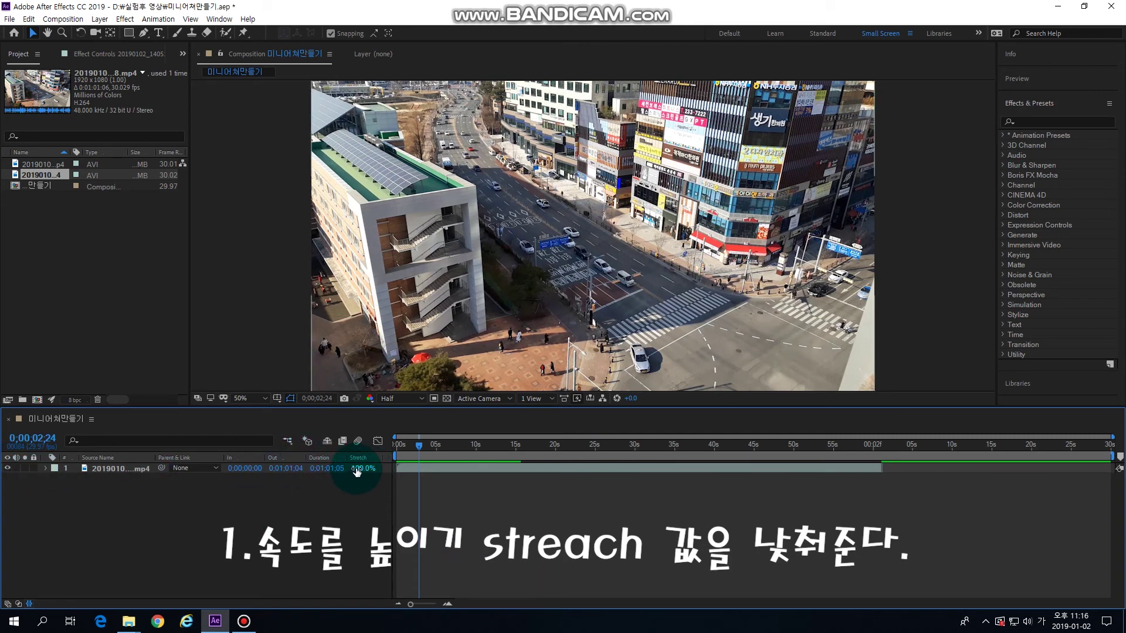
Show the In, Out, Duration and Stretch columns, revealing the layer's 100.0% stretch
left_click(8, 604)
left_click(19, 604)
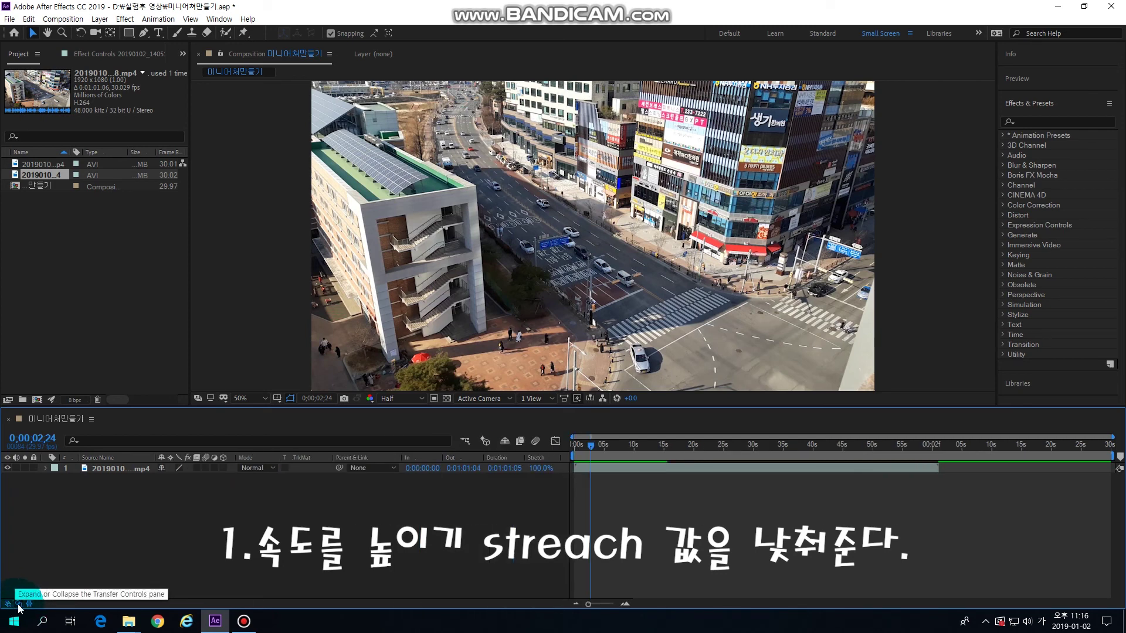
left_click(7, 604)
left_click(19, 604)
left_click(29, 603)
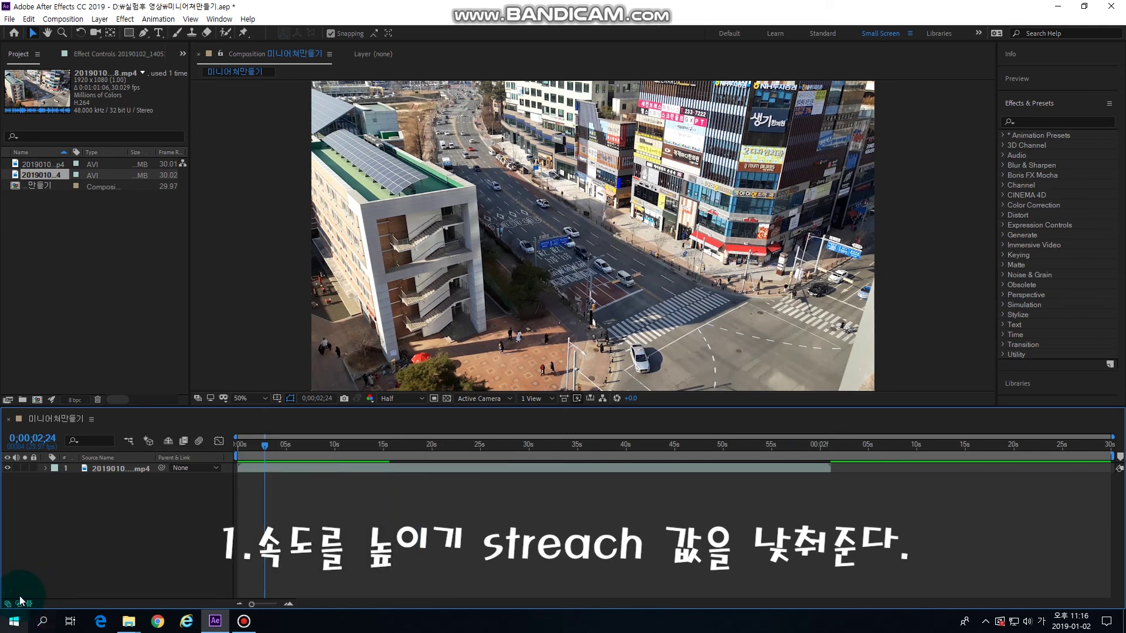
left_click(28, 603)
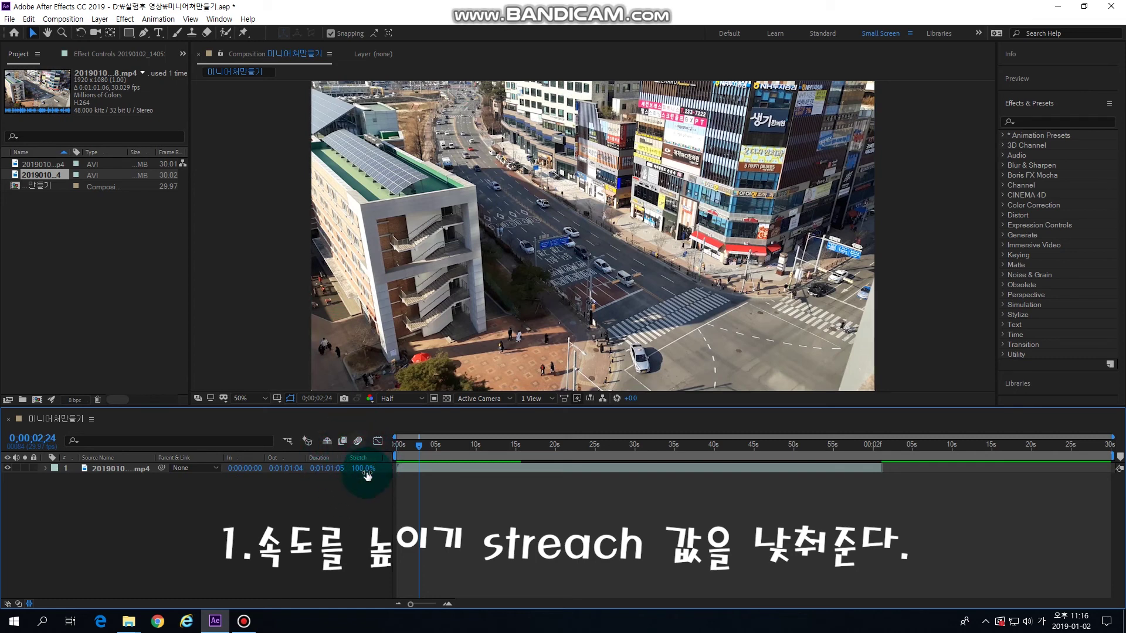
Stretch the clip layer to 40% so it lasts 0;00;24;14, and preview the faster footage
left_click(371, 468)
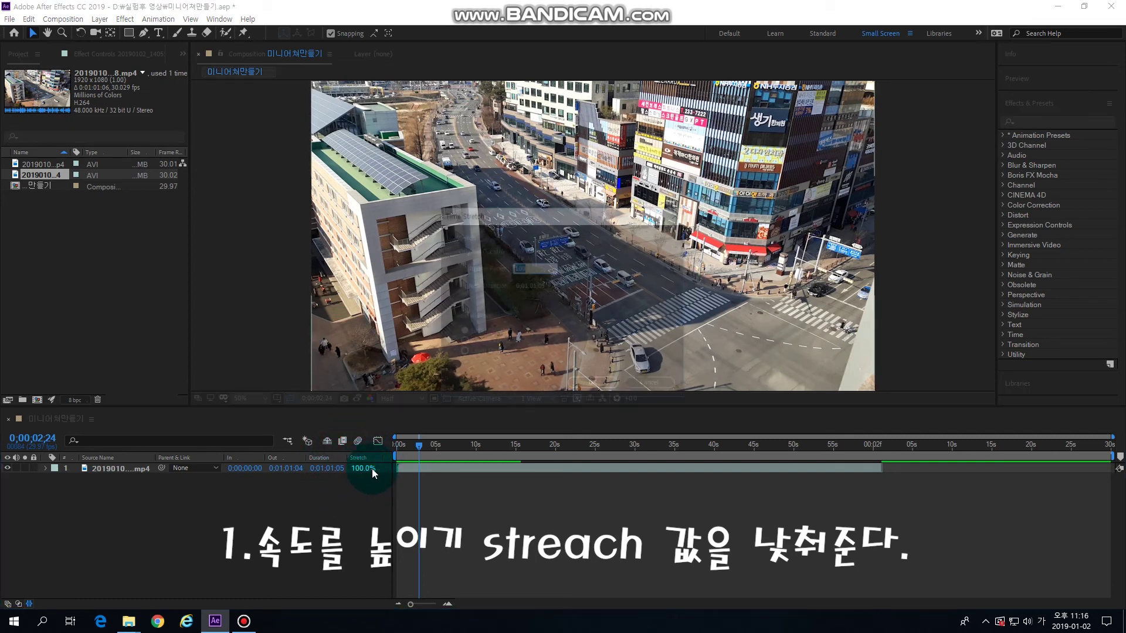
type("40")
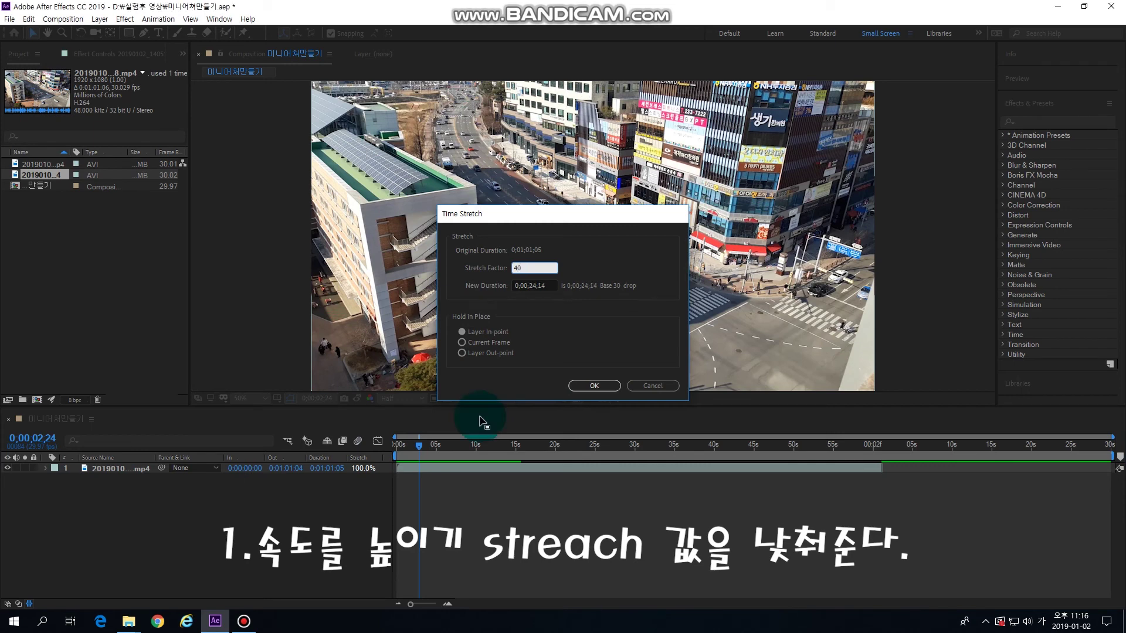
key("Return")
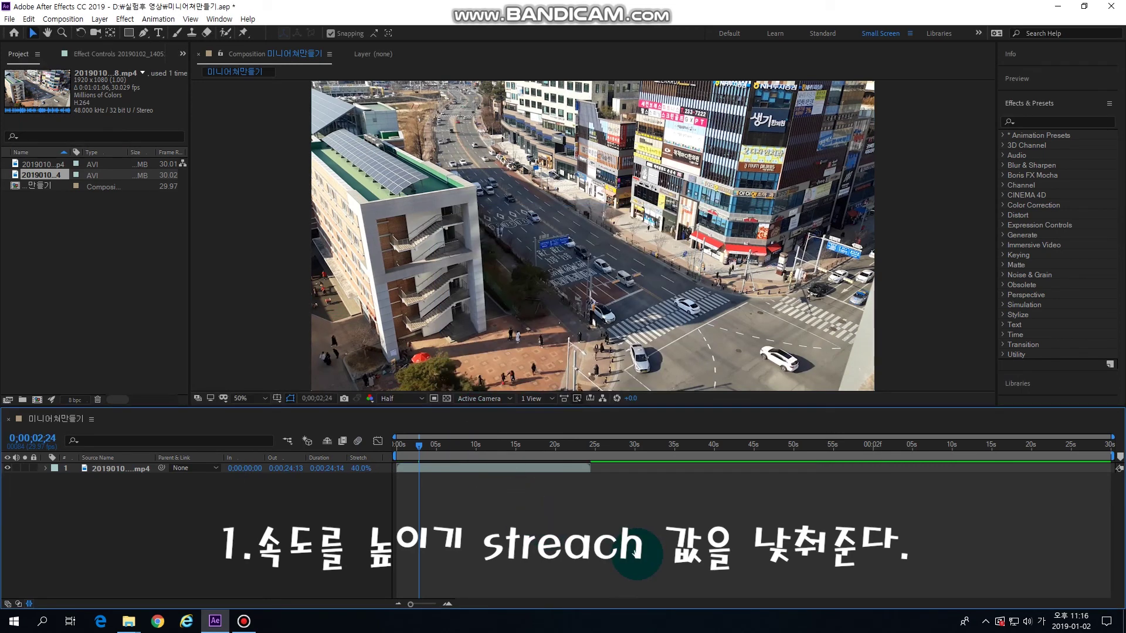
key("space")
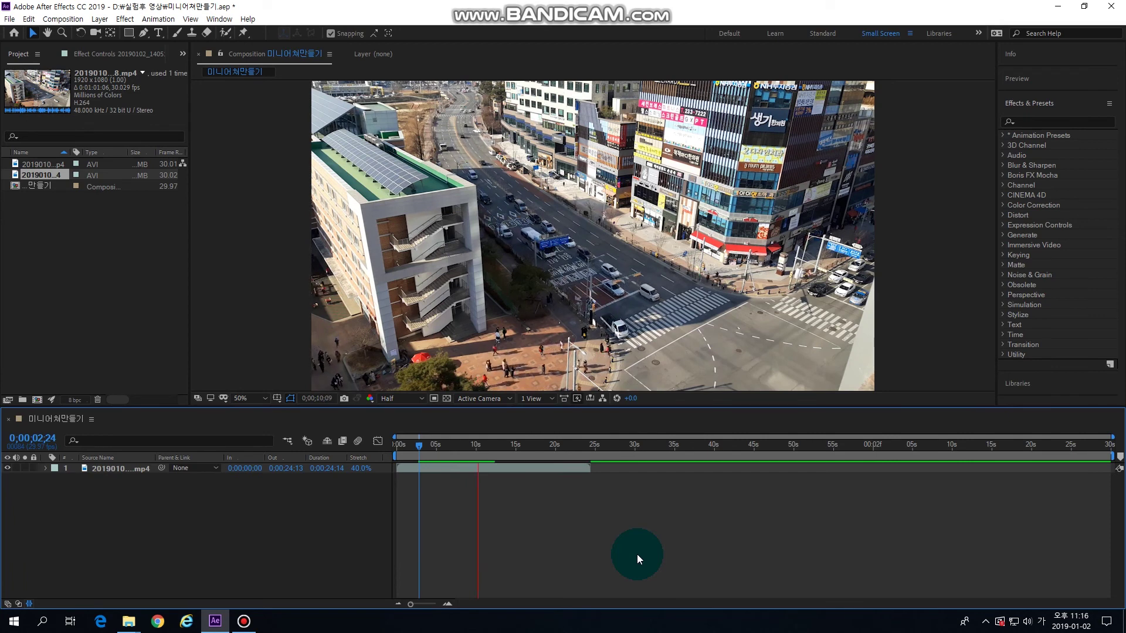
left_click(637, 554)
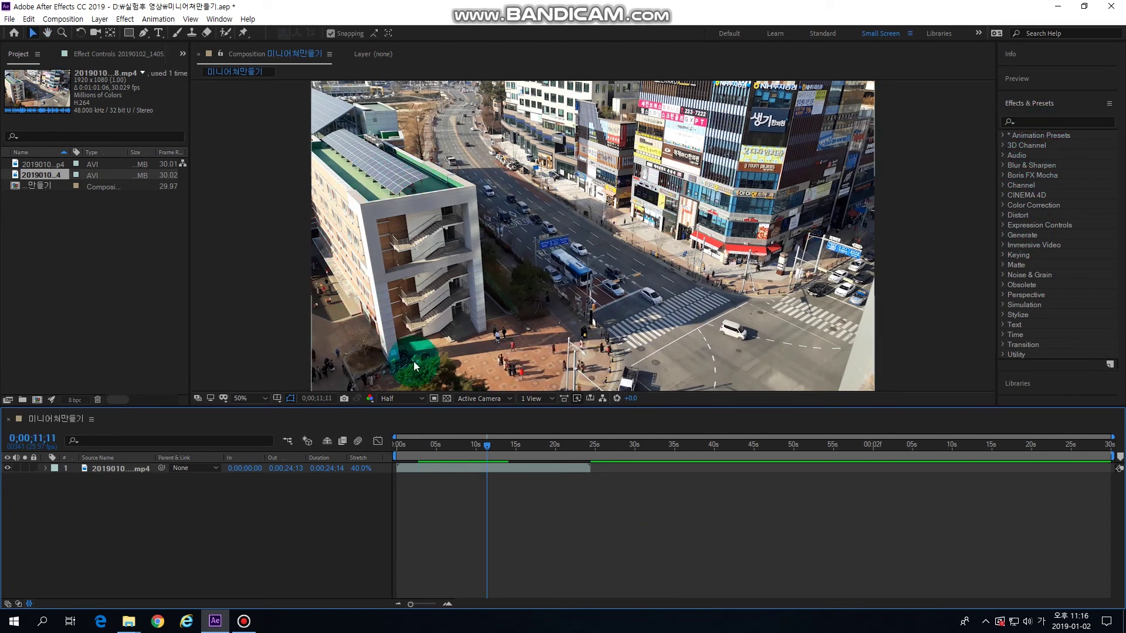
left_click(450, 468)
left_click(1067, 121)
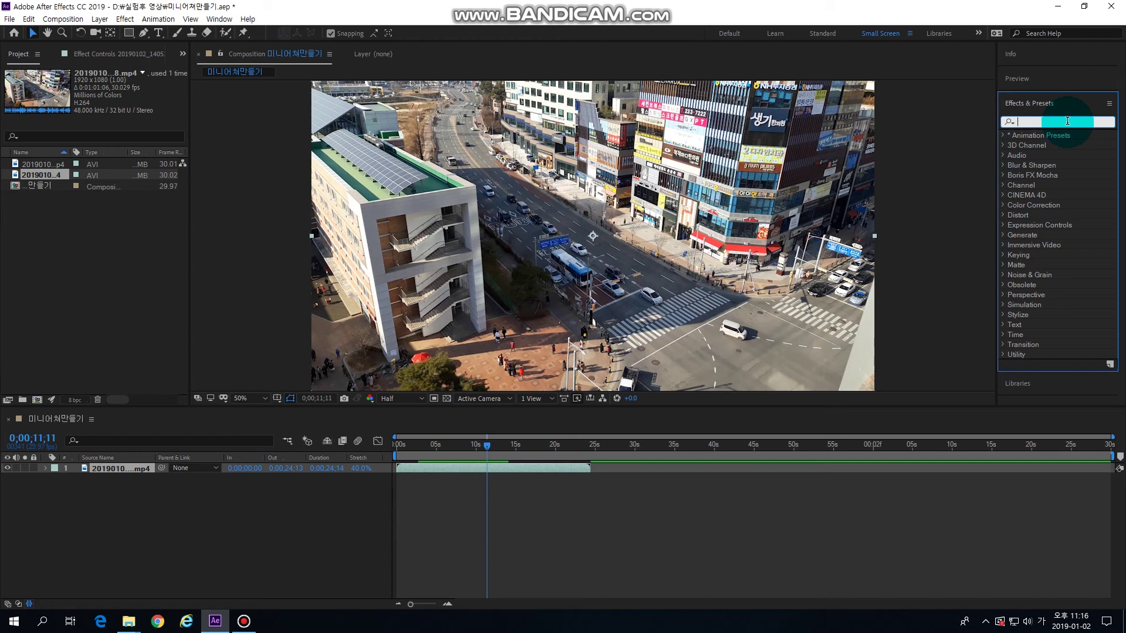
Find Posterize Time in Effects & Presets and apply it to the clip layer
type("ps")
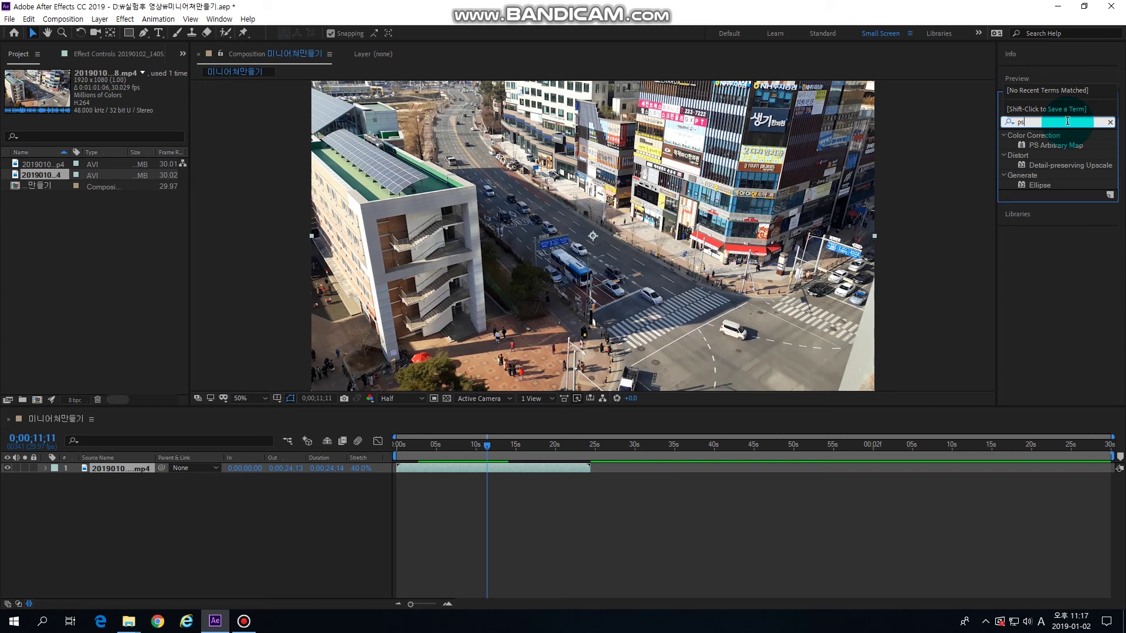
key("BackSpace")
type("ost")
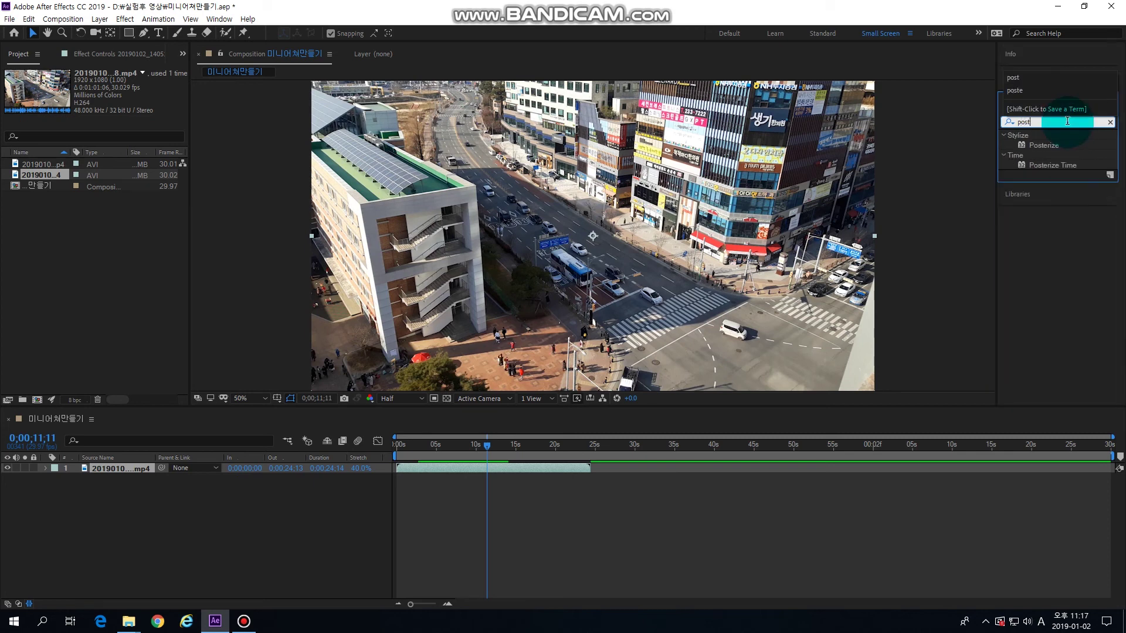
type("er")
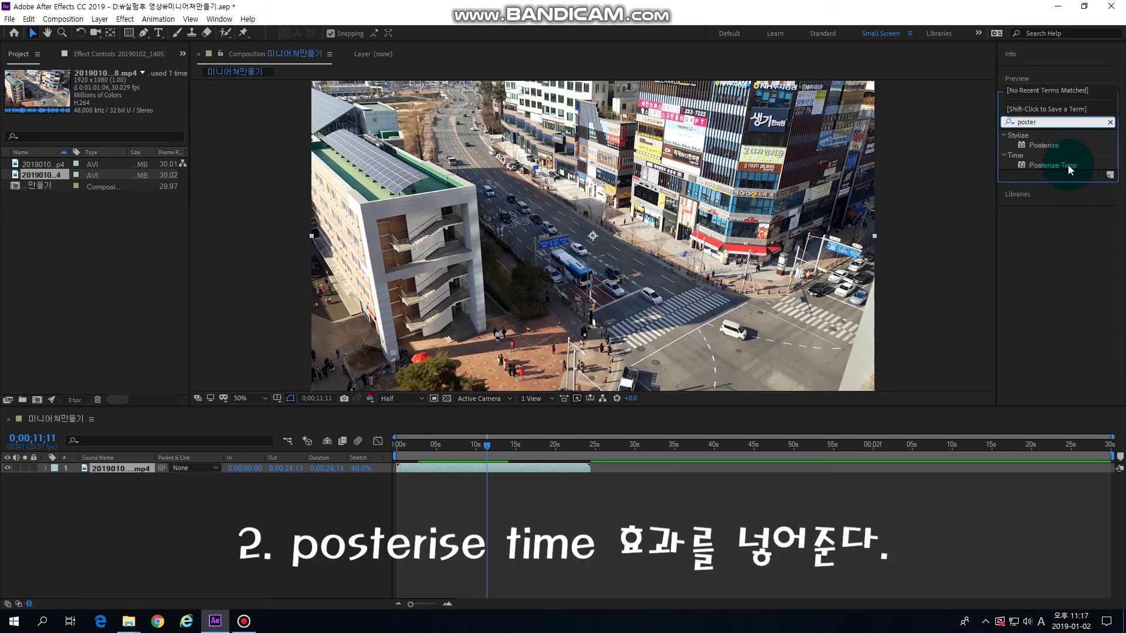
left_click_drag(1068, 167, 485, 470)
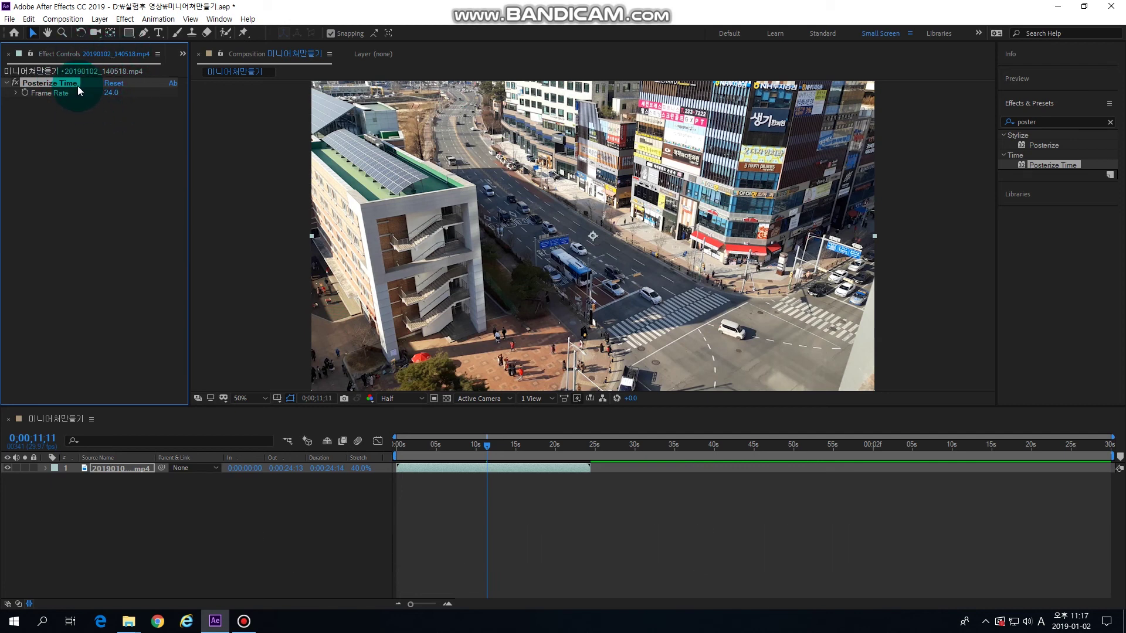
Set Posterize Time's frame rate to 5.5 and preview the choppier clip from about 1 second
left_click(111, 94)
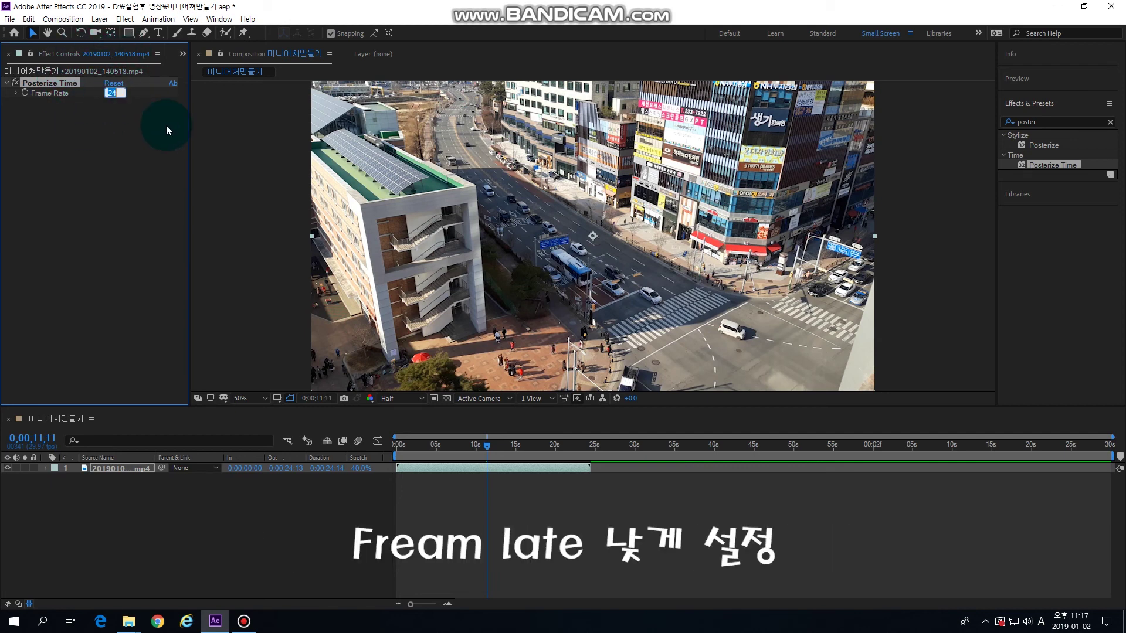
type("6")
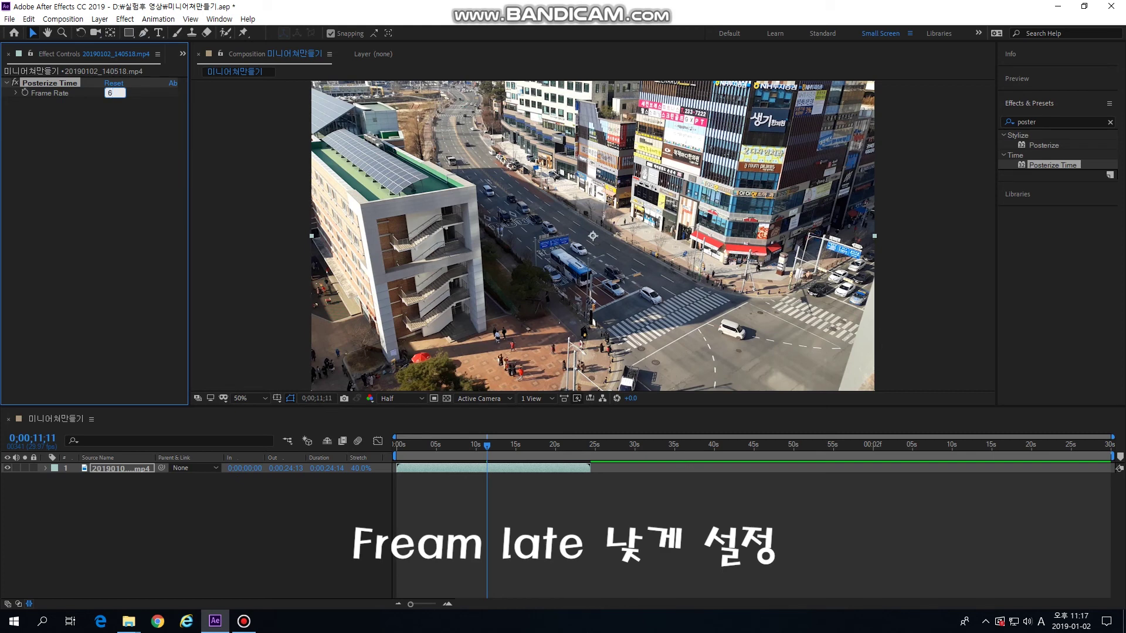
type("5")
left_click(167, 126)
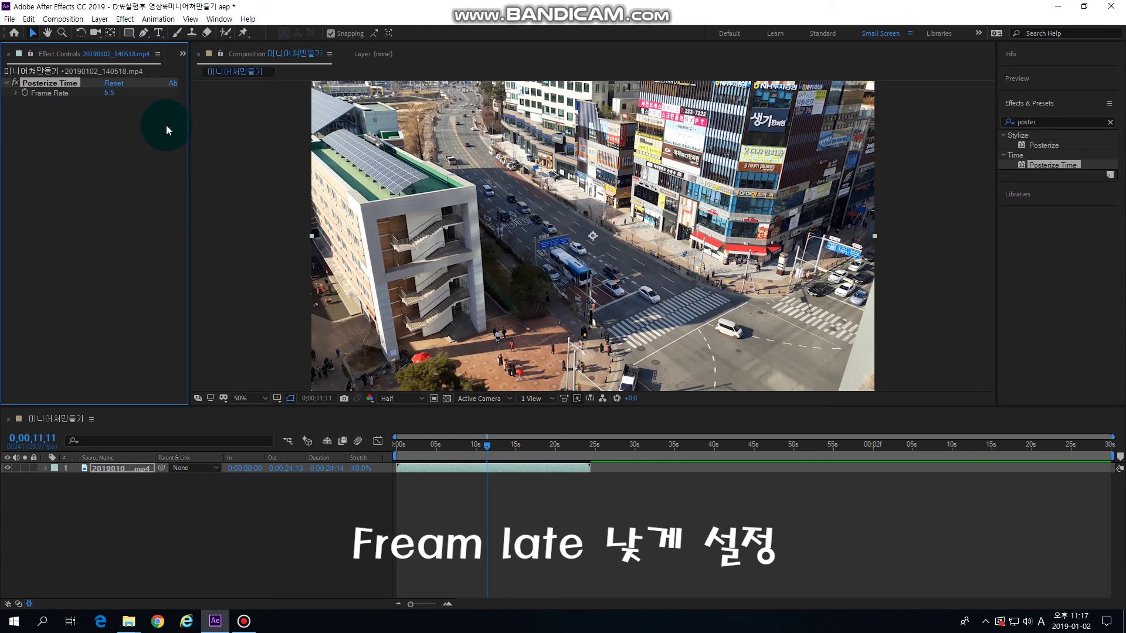
left_click(471, 435)
left_click_drag(486, 450, 408, 445)
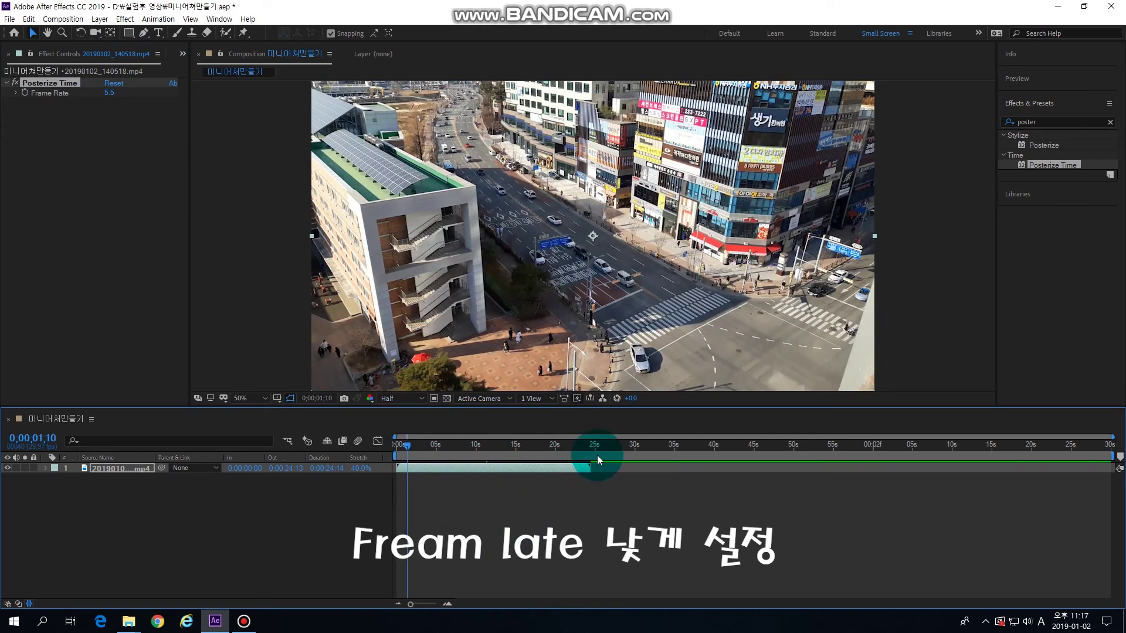
key("space")
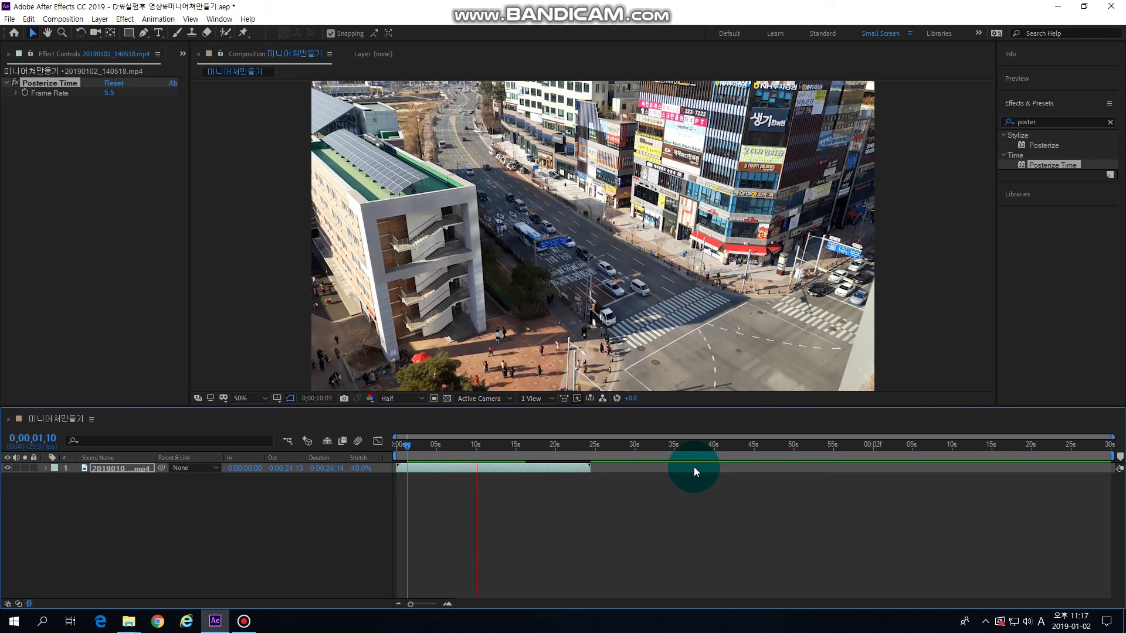
key("space")
left_click(1043, 122)
double_click(1045, 122)
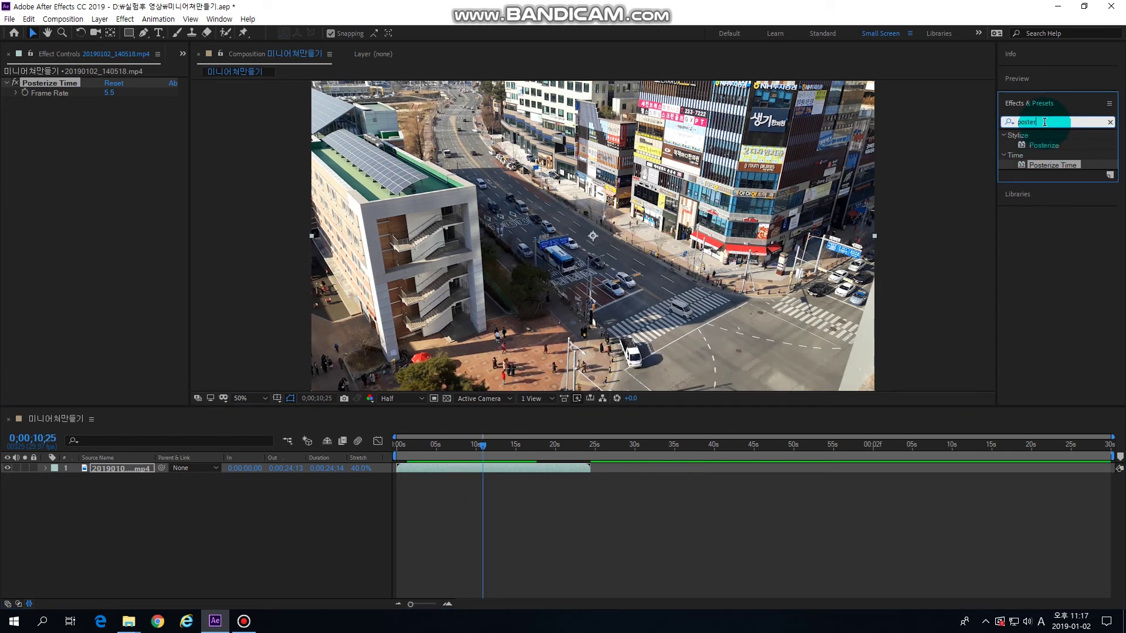
Search effects for 'hue' and apply Hue/Saturation to the clip layer
key("BackSpace")
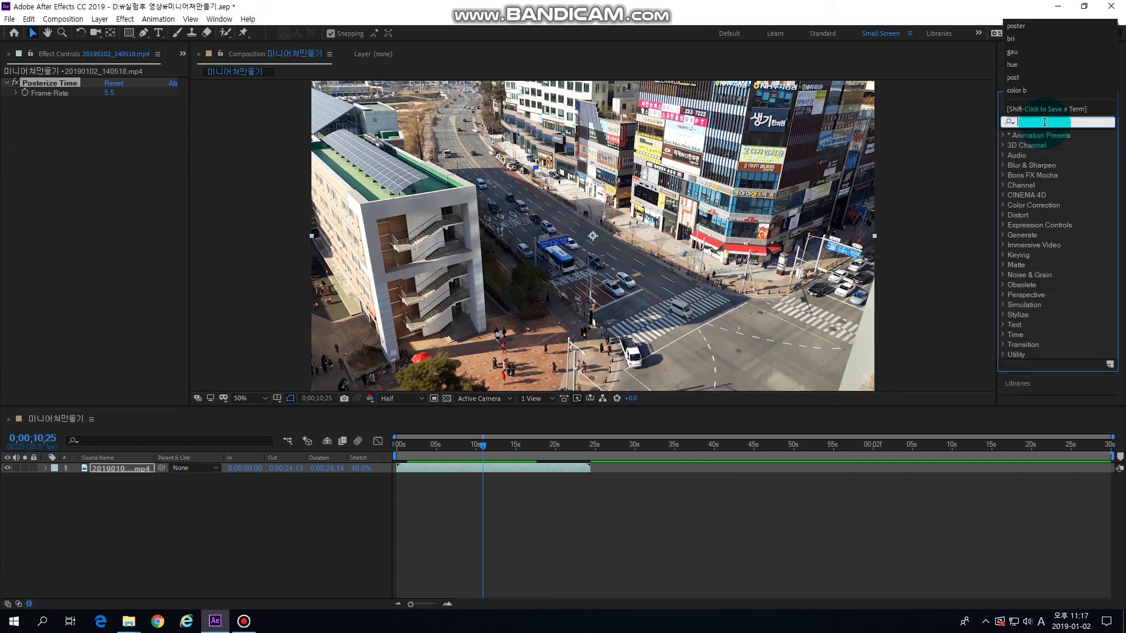
type("hue")
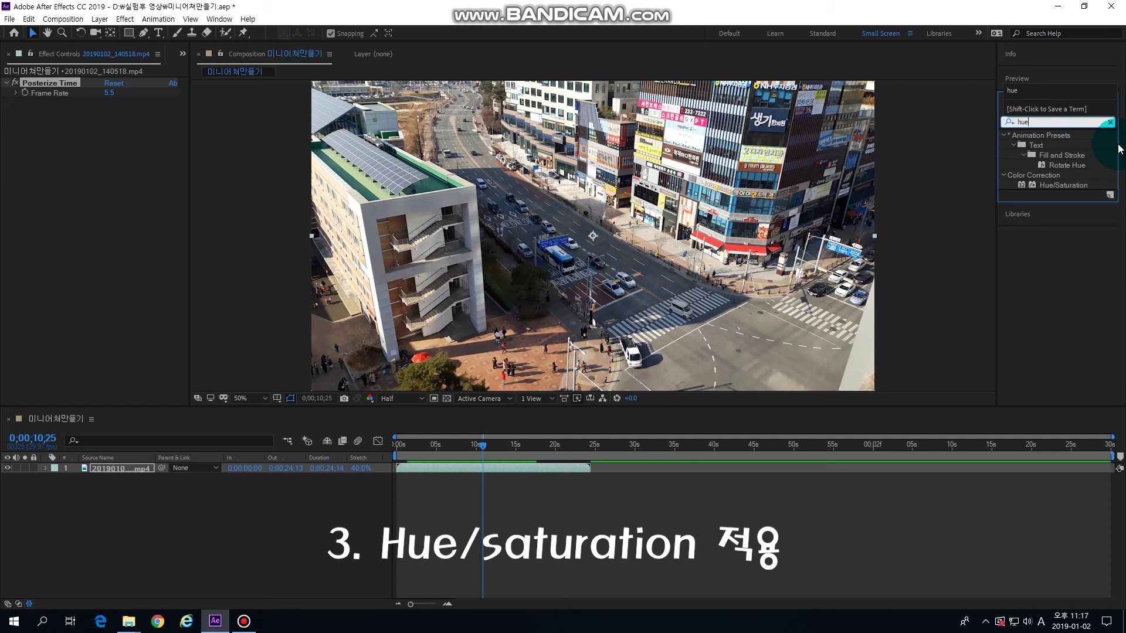
left_click(1064, 185)
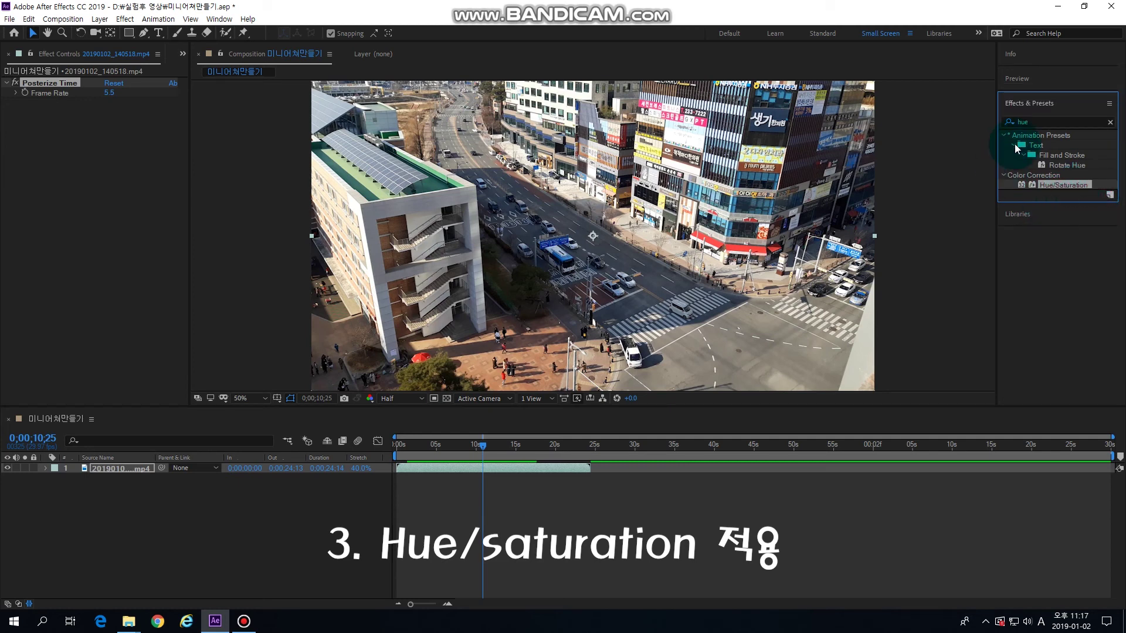
left_click_drag(1068, 189, 537, 476)
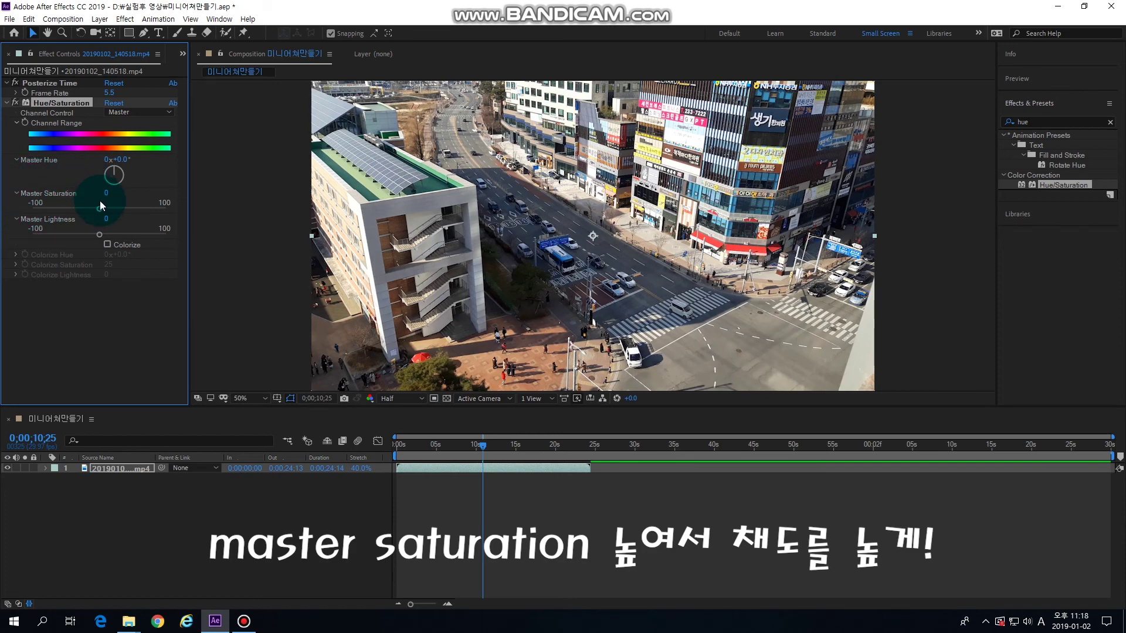
Raise Hue/Saturation's Master Saturation to 81 and preview the vivid street footage
left_click_drag(107, 209, 142, 209)
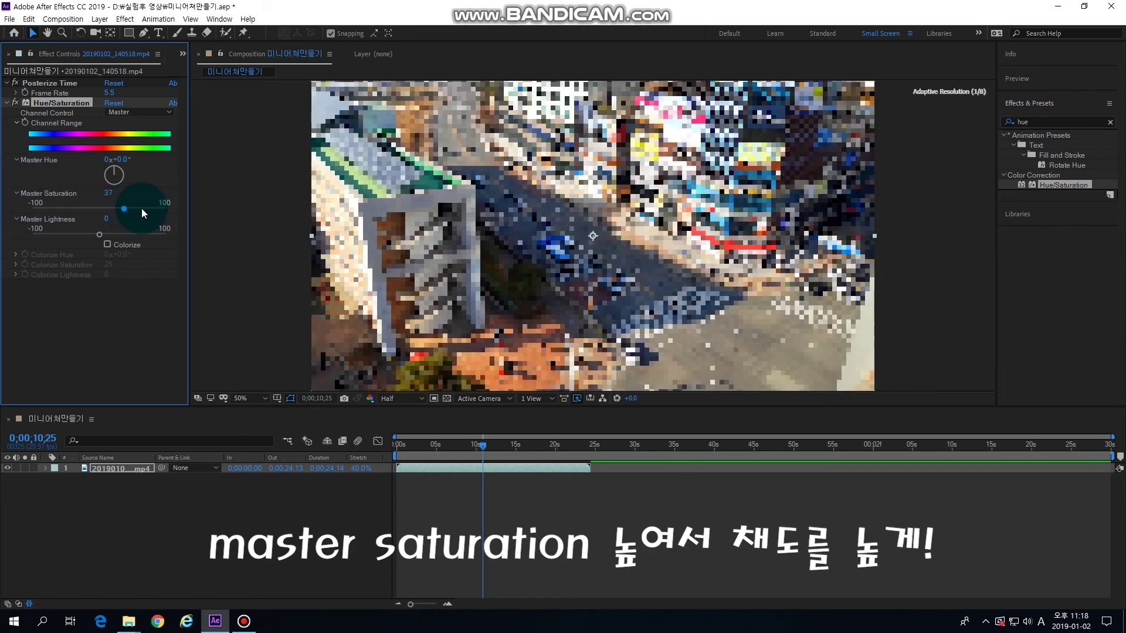
left_click_drag(142, 209, 148, 209)
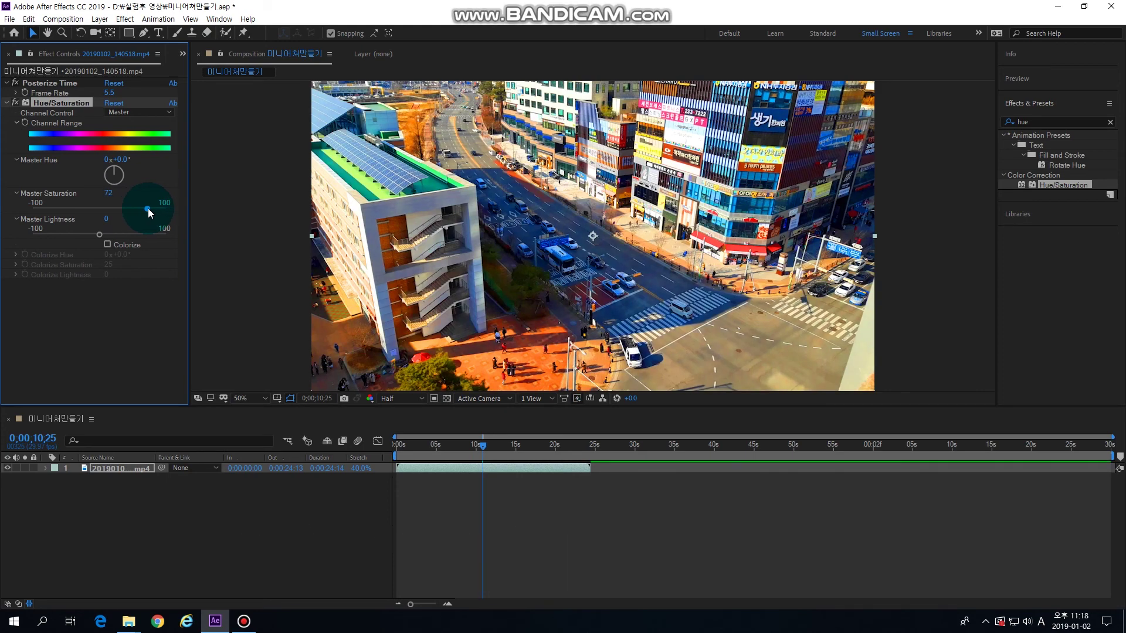
left_click_drag(148, 209, 153, 209)
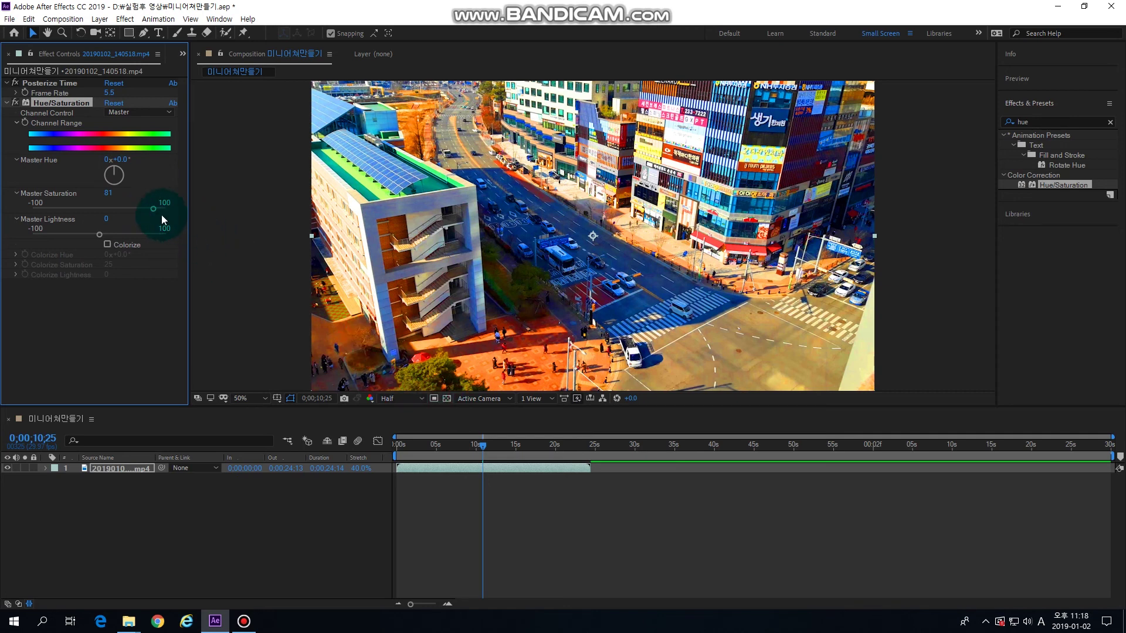
left_click(7, 108)
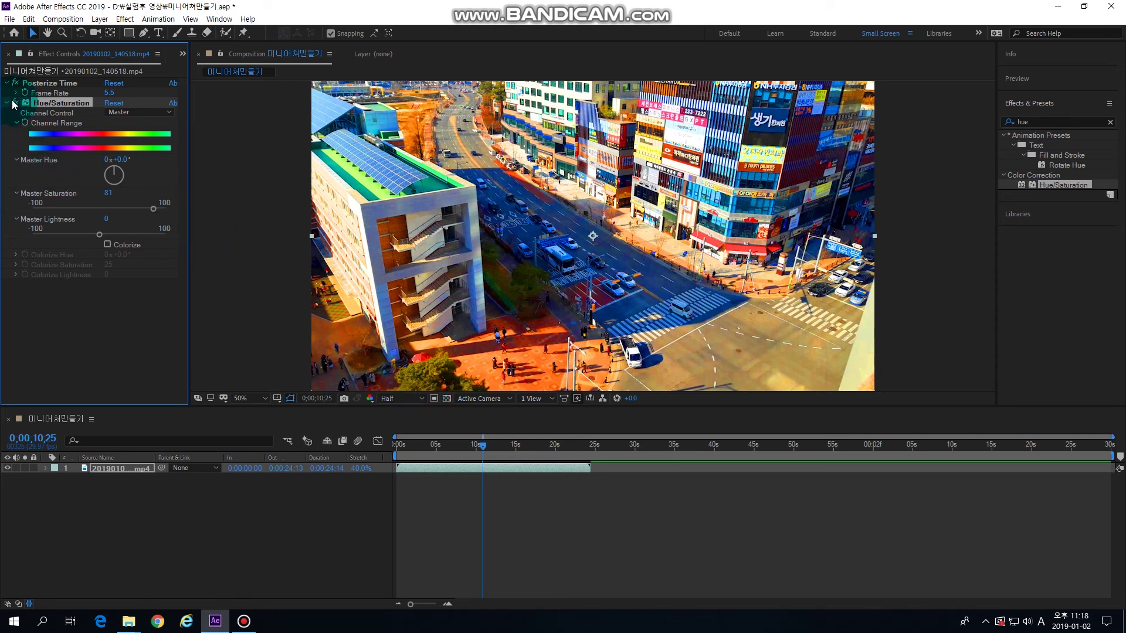
key("space")
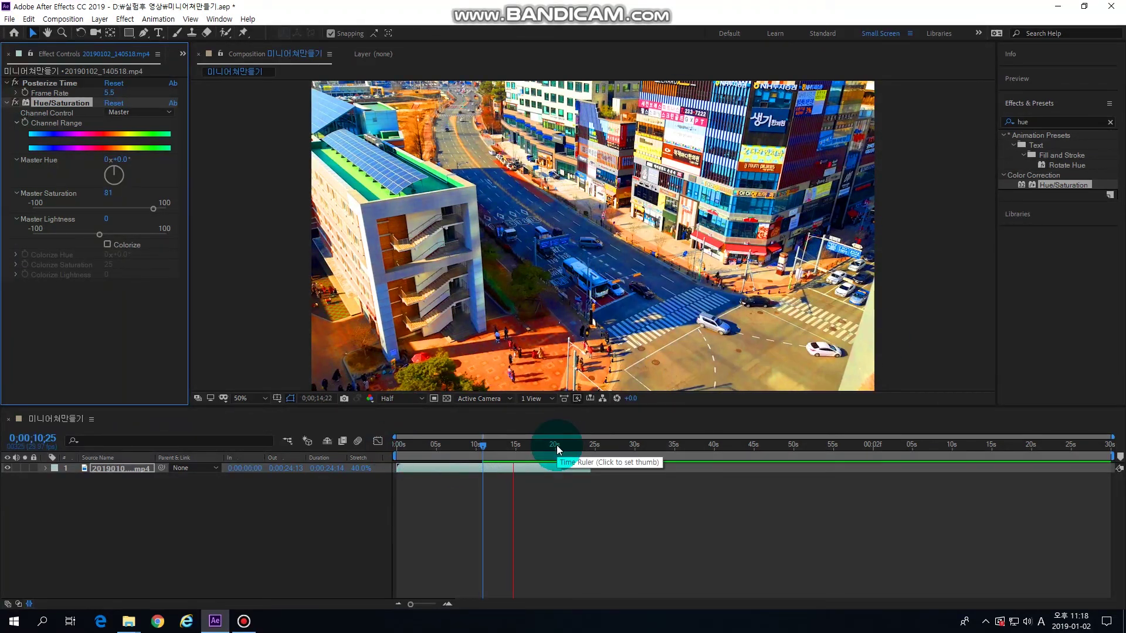
left_click(525, 447)
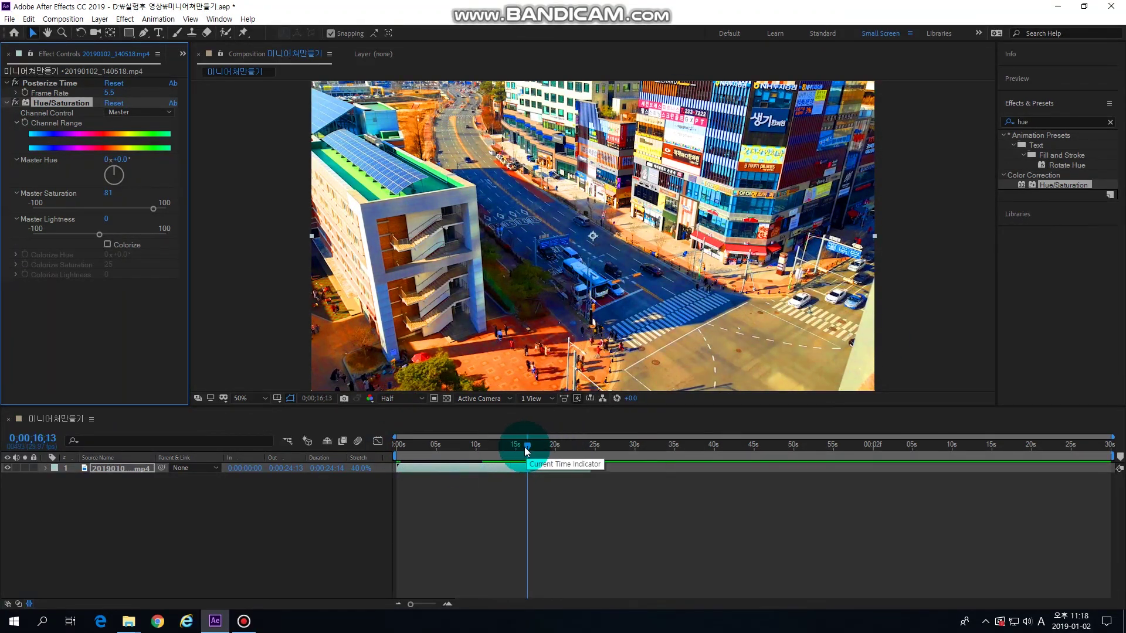
left_click_drag(526, 448, 409, 445)
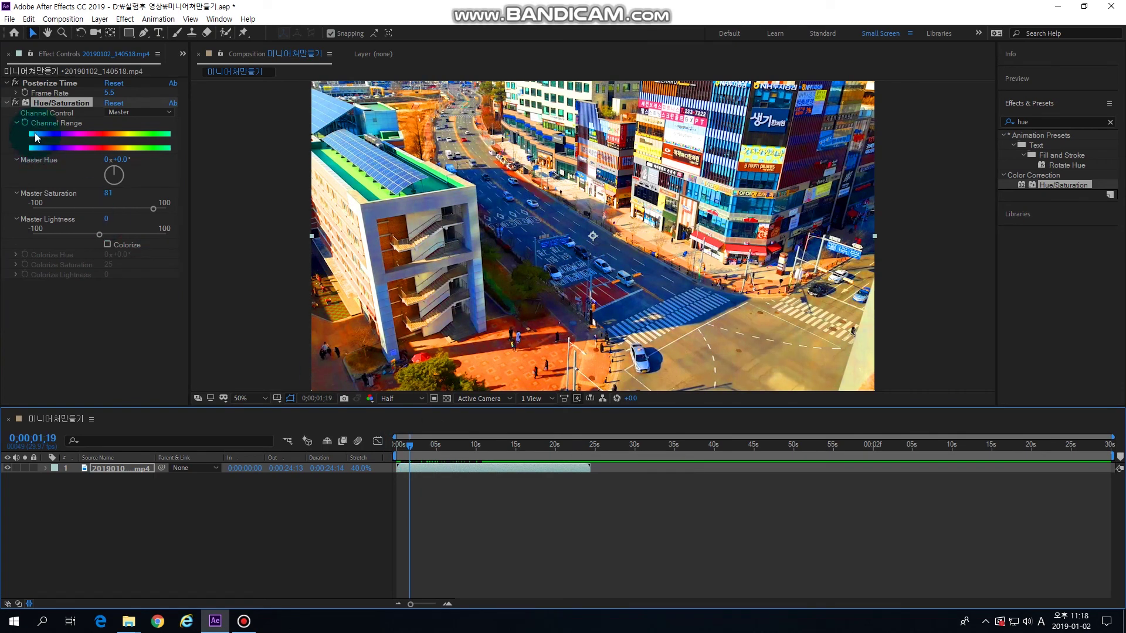
key("space")
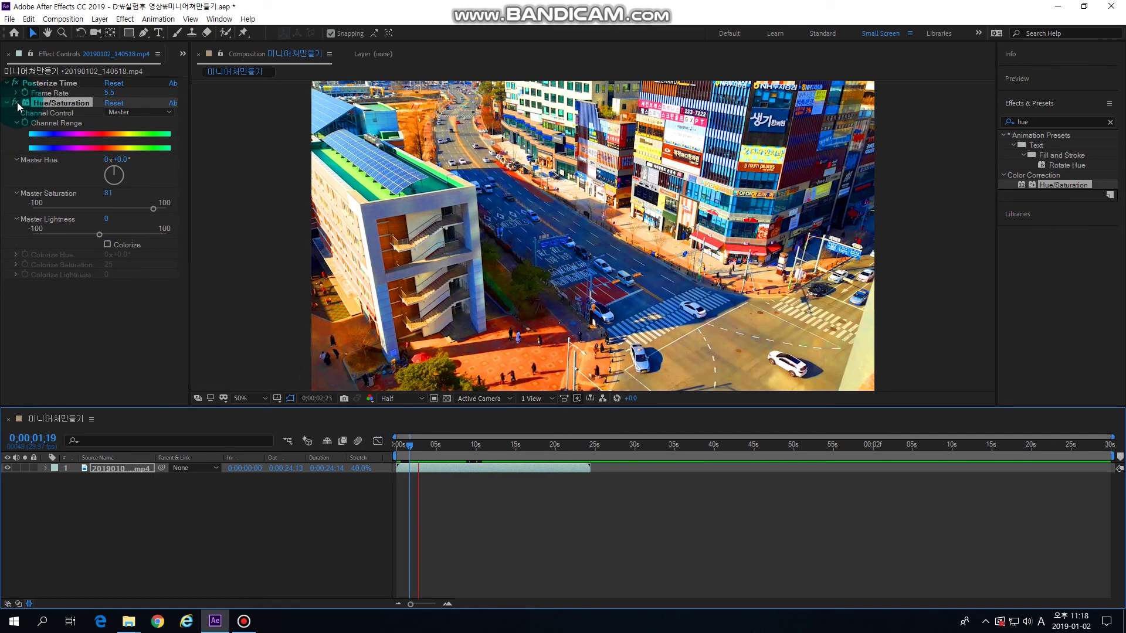
left_click(17, 101)
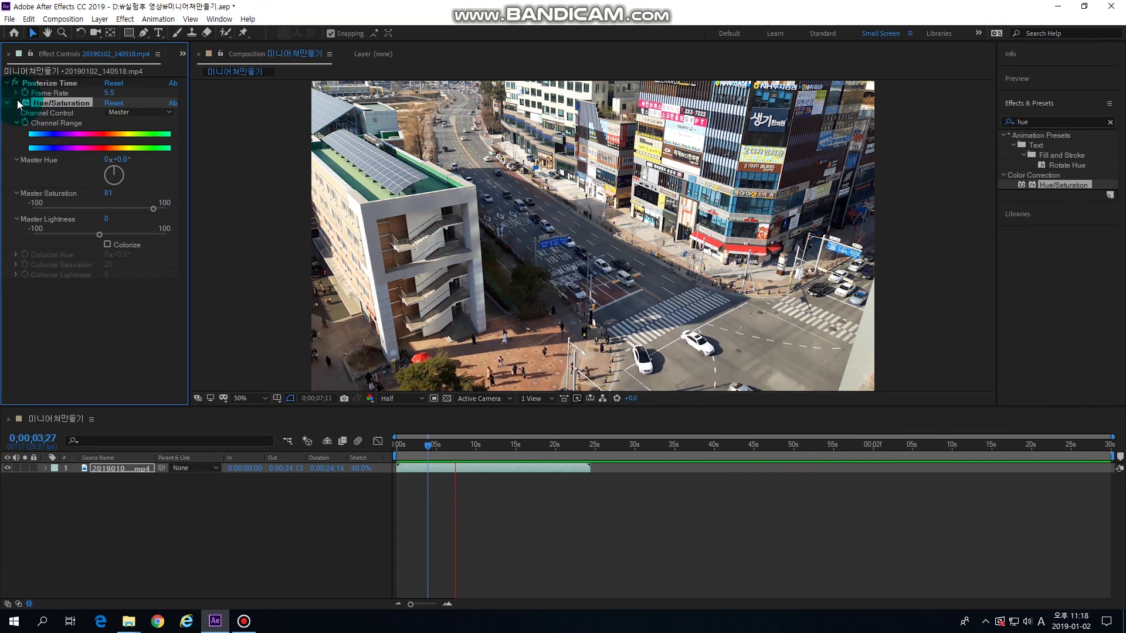
key("space")
left_click(17, 103)
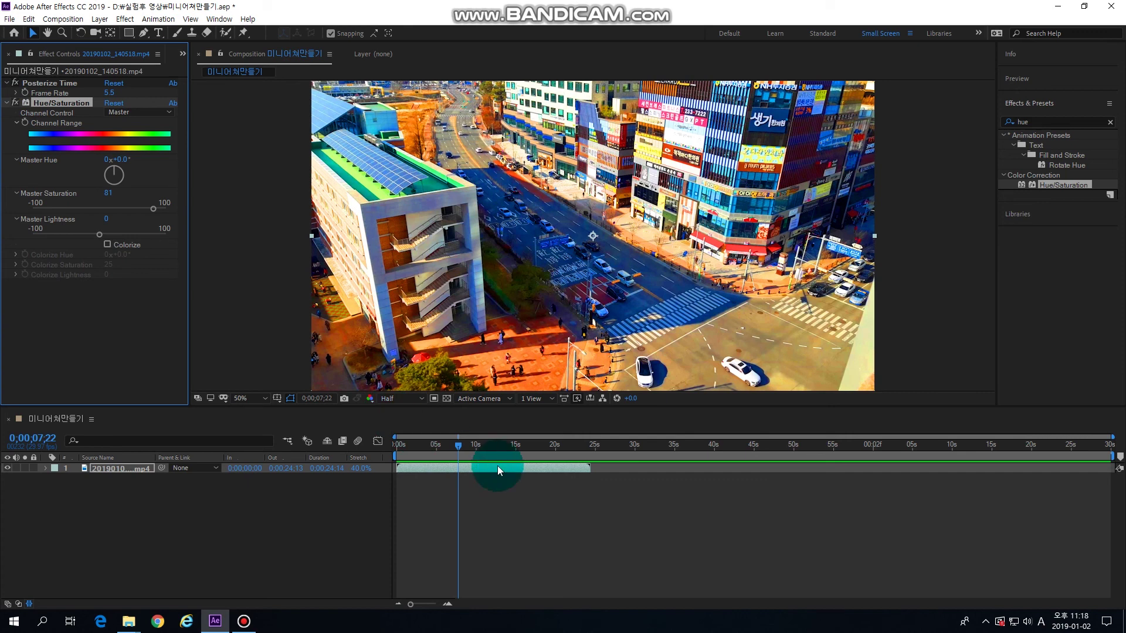
key("space")
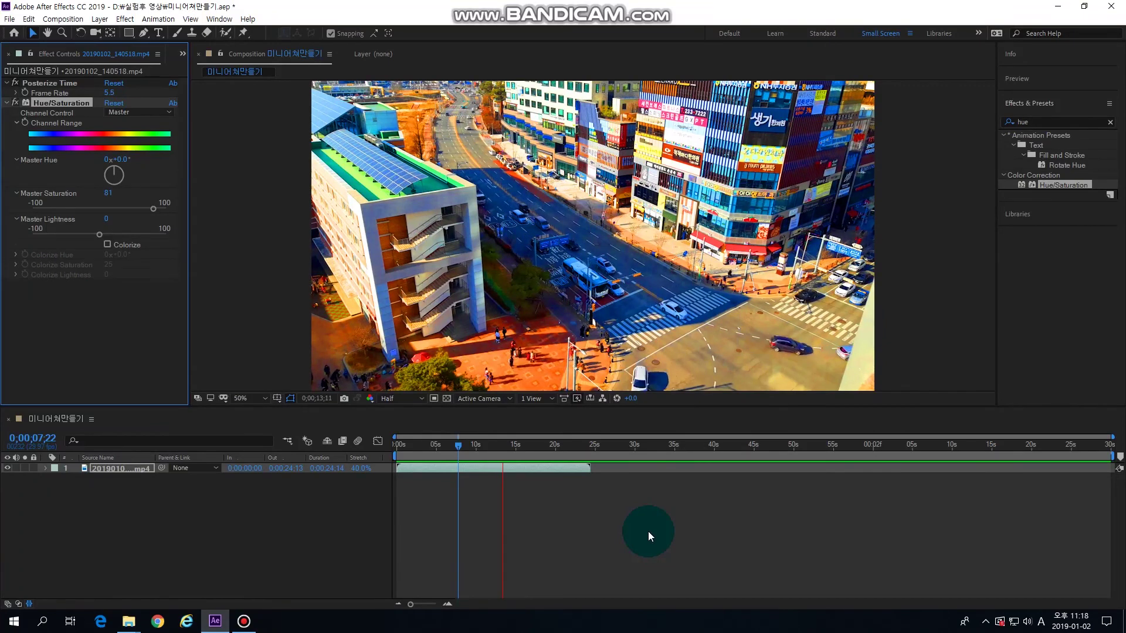
key("space")
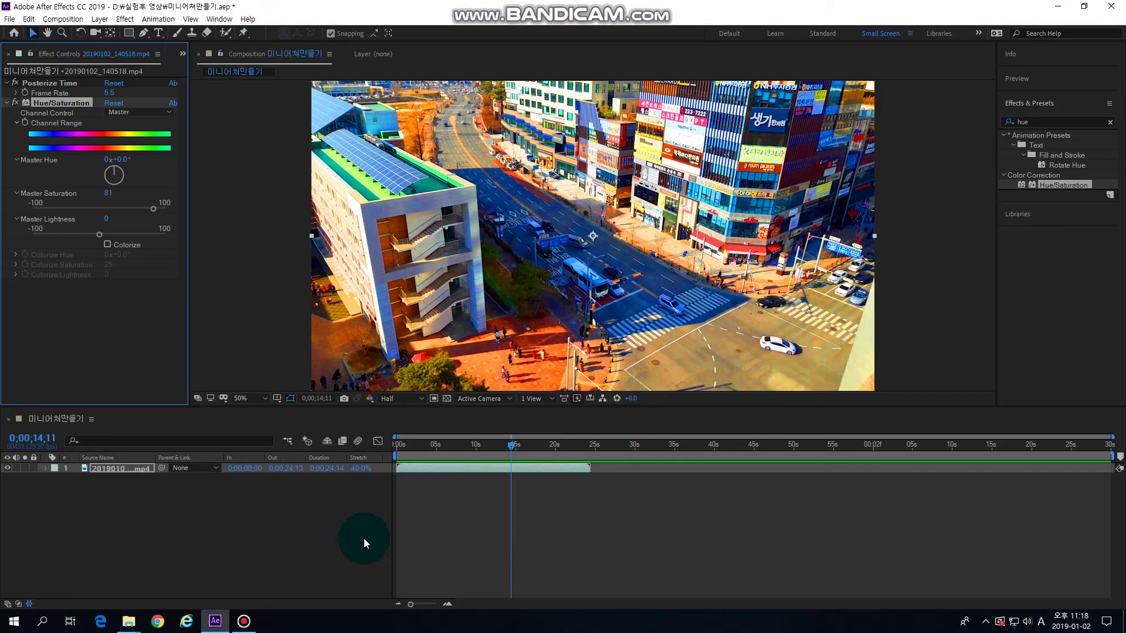
left_click(117, 342)
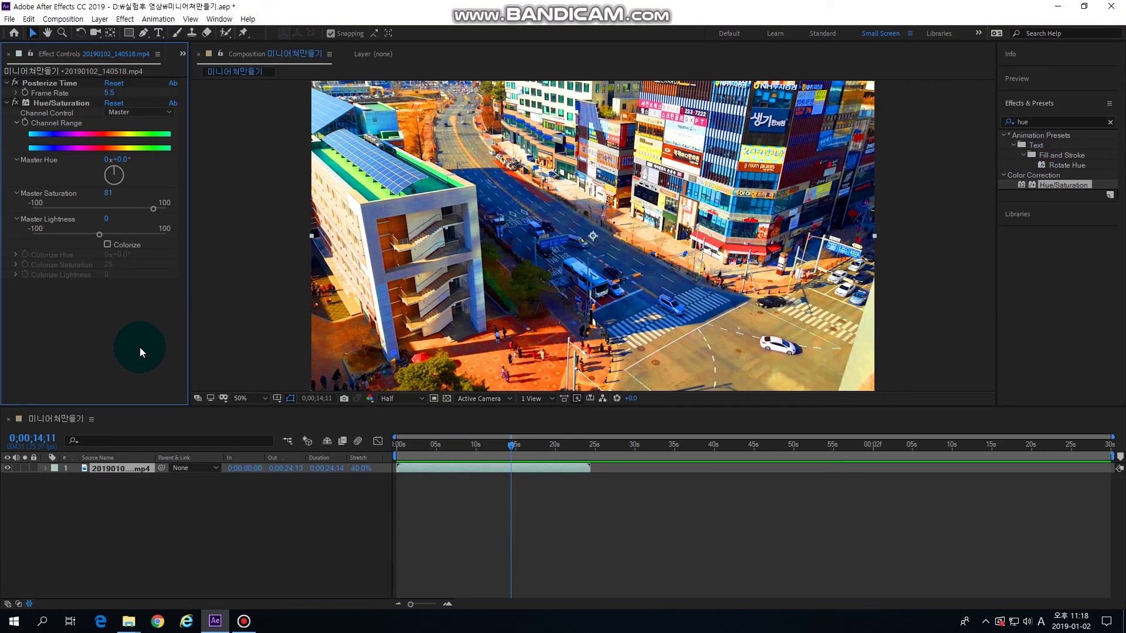
right_click(78, 502)
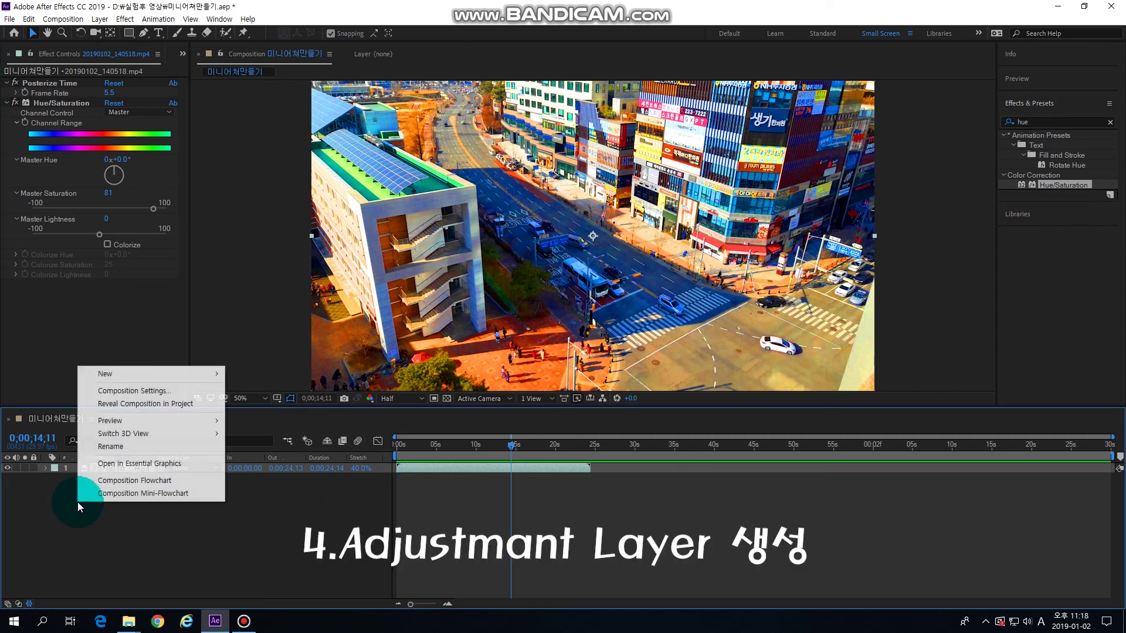
Add Adjustment Layer 3 above the rooftop clip via New > Adjustment Layer
mouse_move(115, 380)
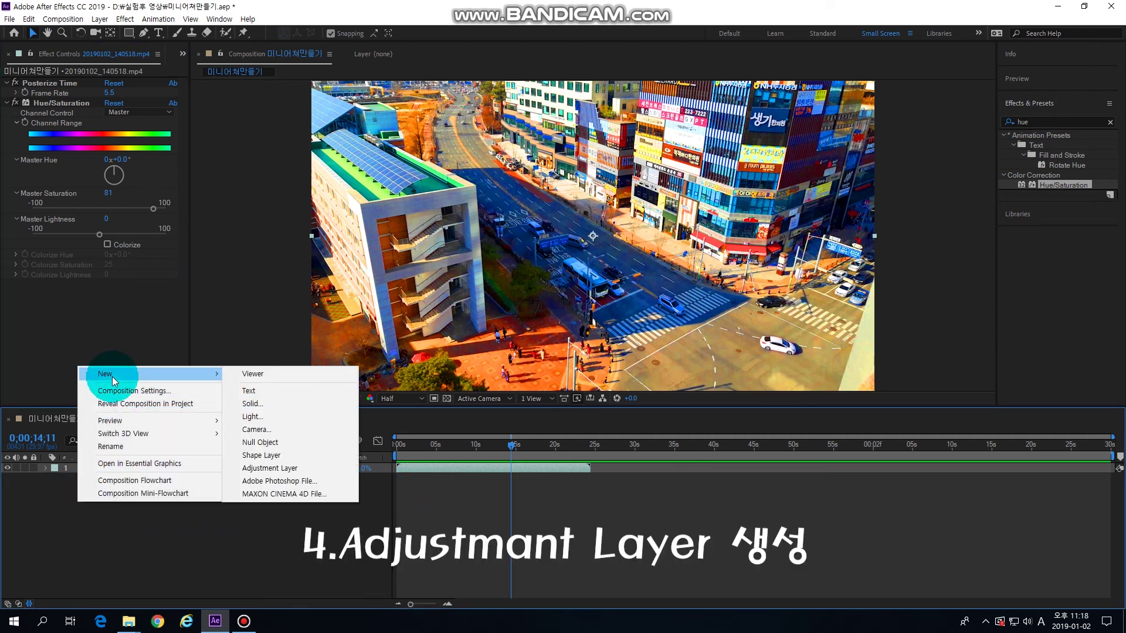
right_click(52, 520)
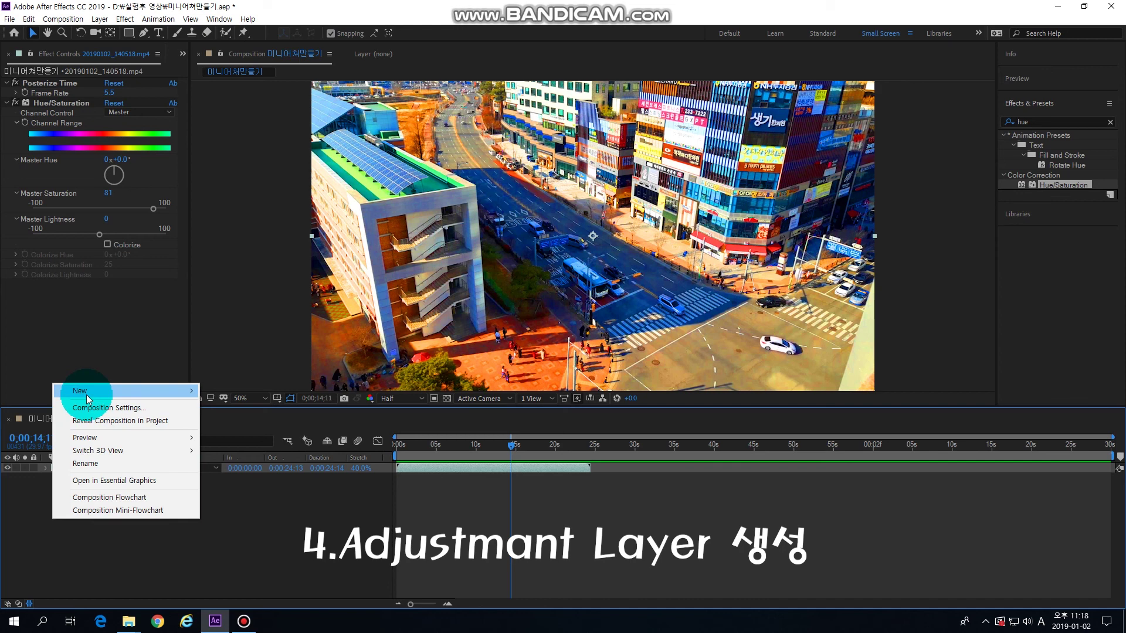
mouse_move(89, 398)
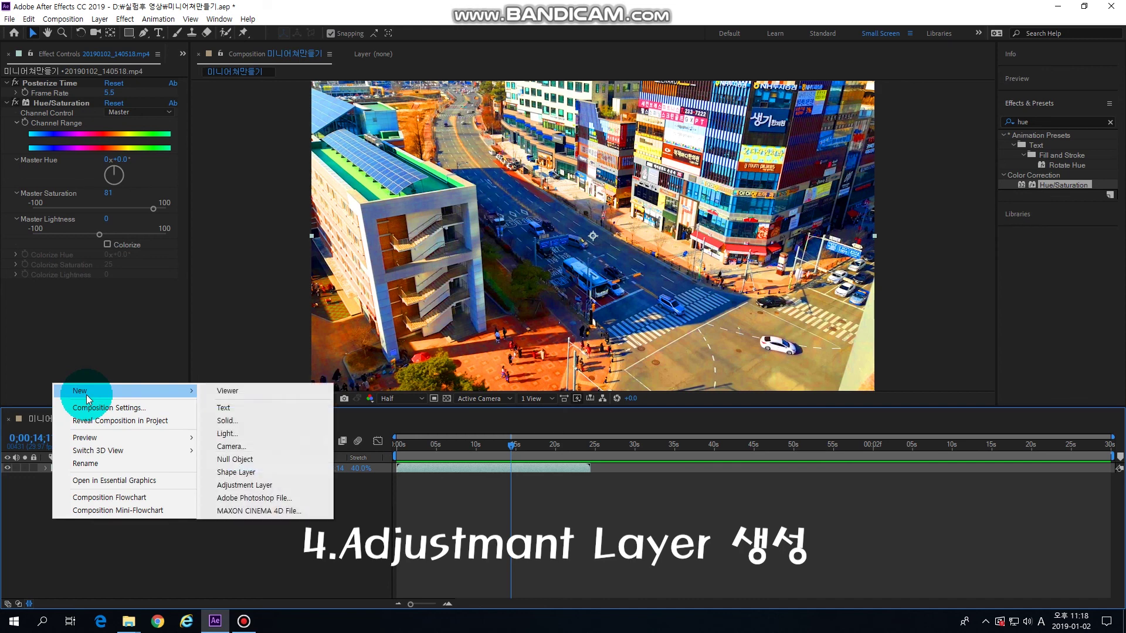
left_click(262, 487)
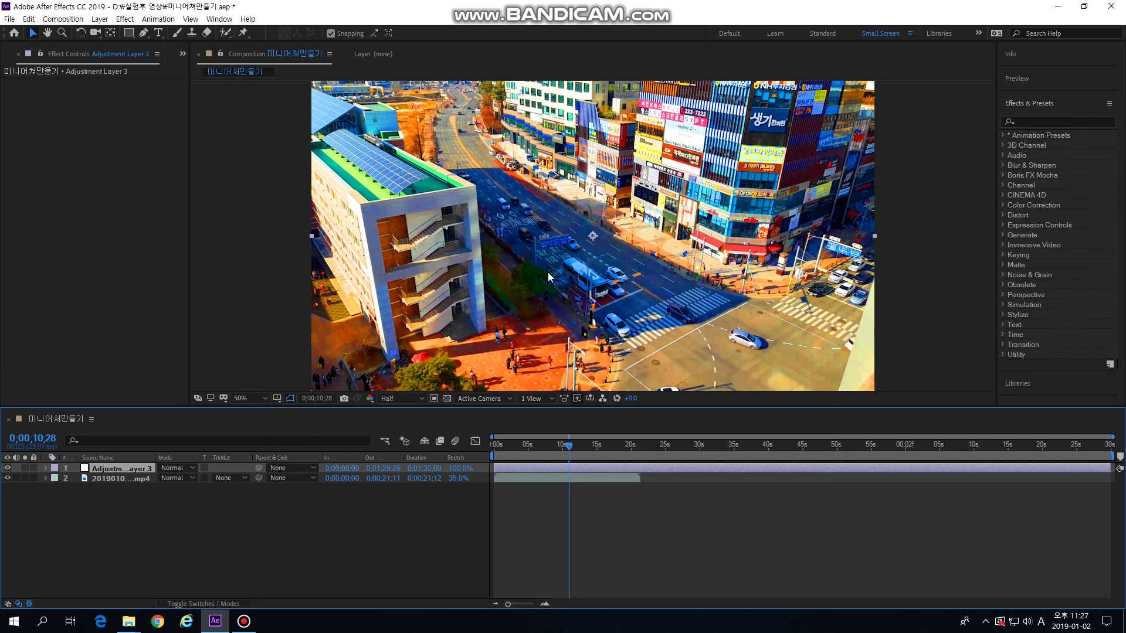
left_click(1028, 123)
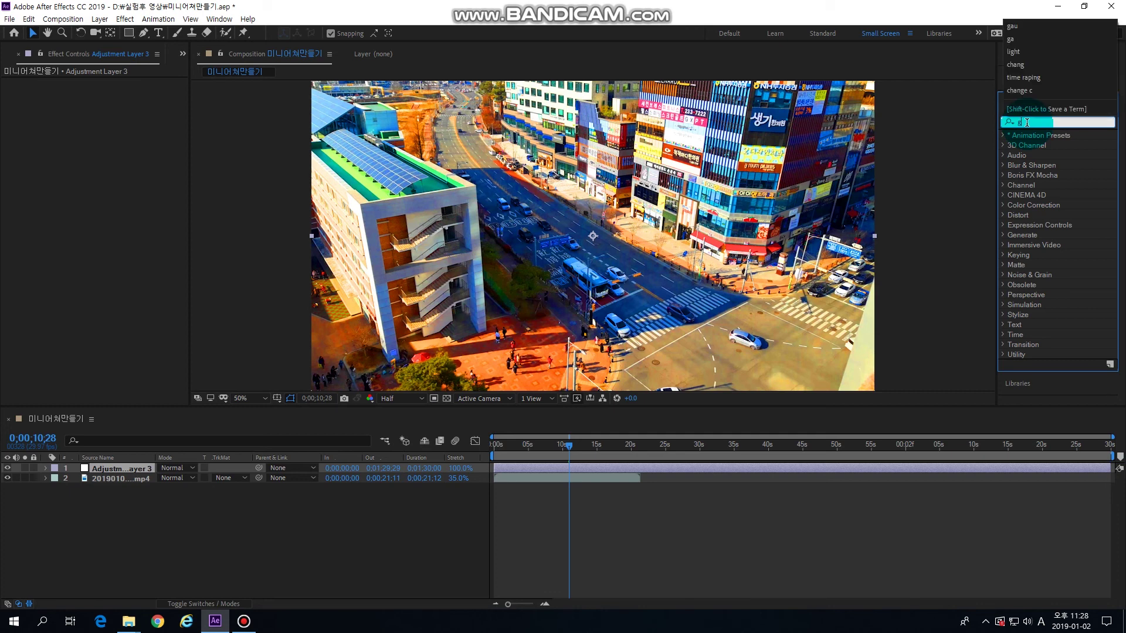
Apply Gaussian Blur (Legacy) to Adjustment Layer 3 with Blurriness 9.0
type("ga")
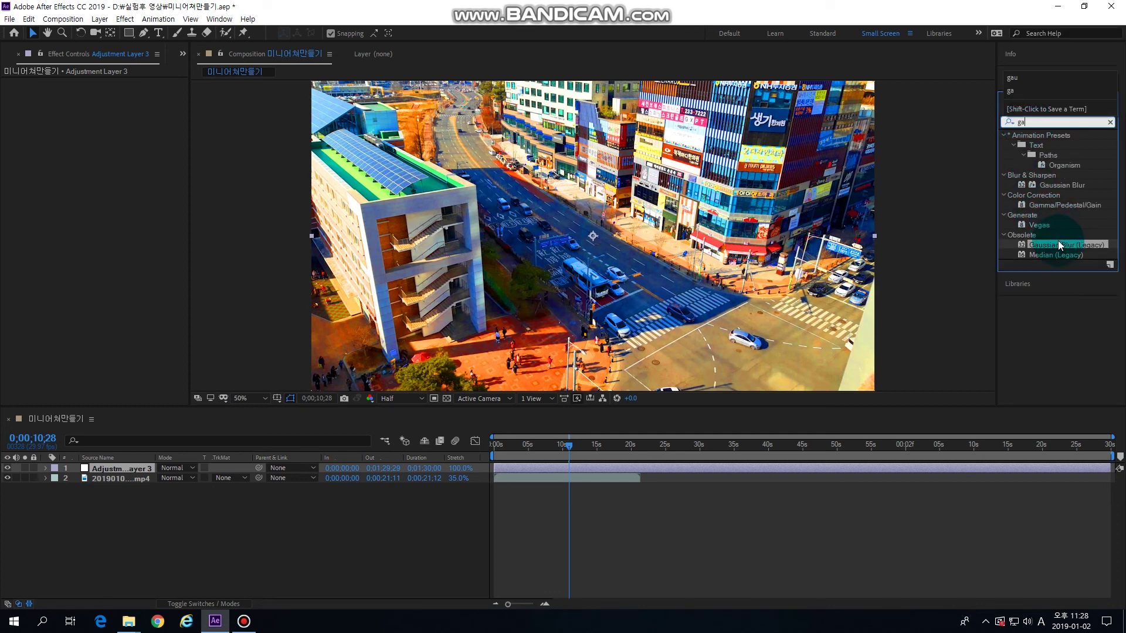
left_click_drag(1058, 244, 124, 469)
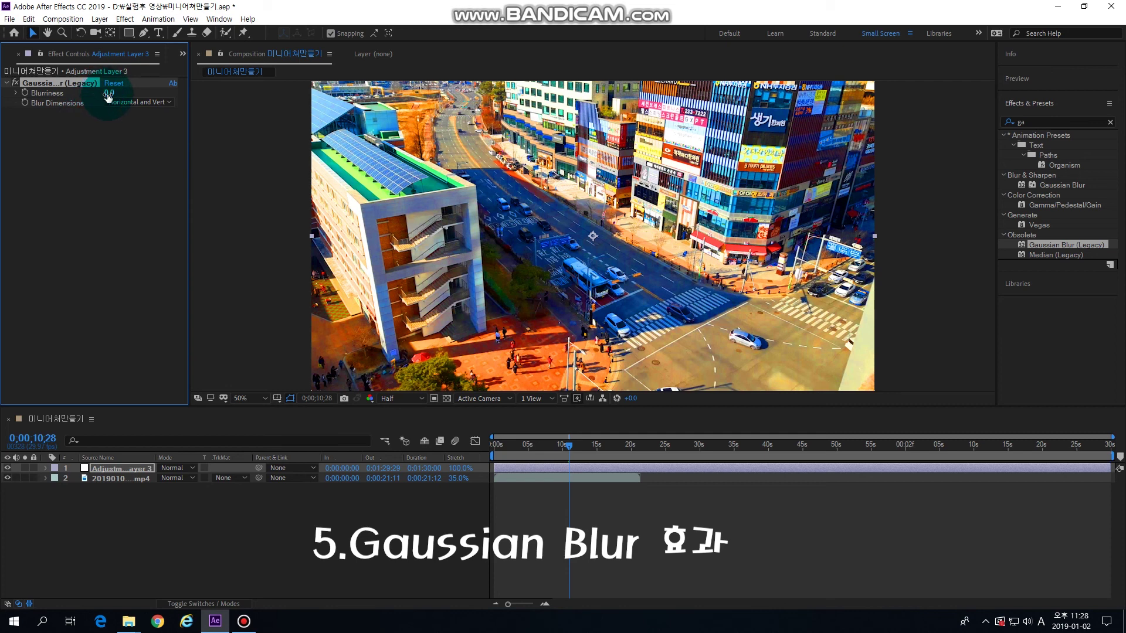
left_click_drag(108, 96, 390, 128)
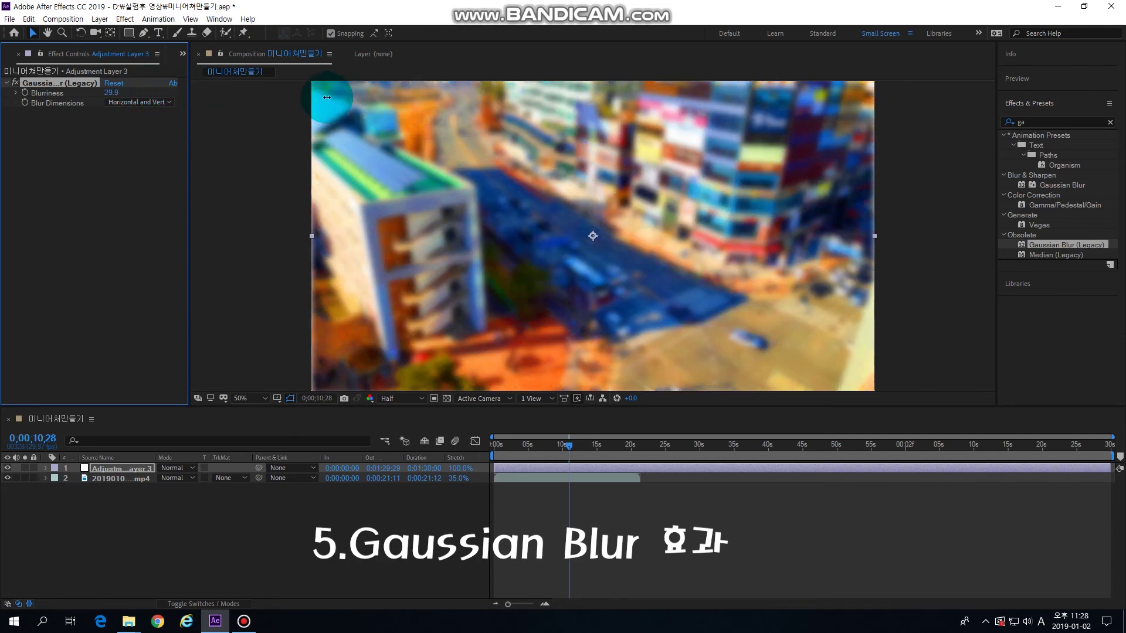
left_click_drag(390, 128, 170, 97)
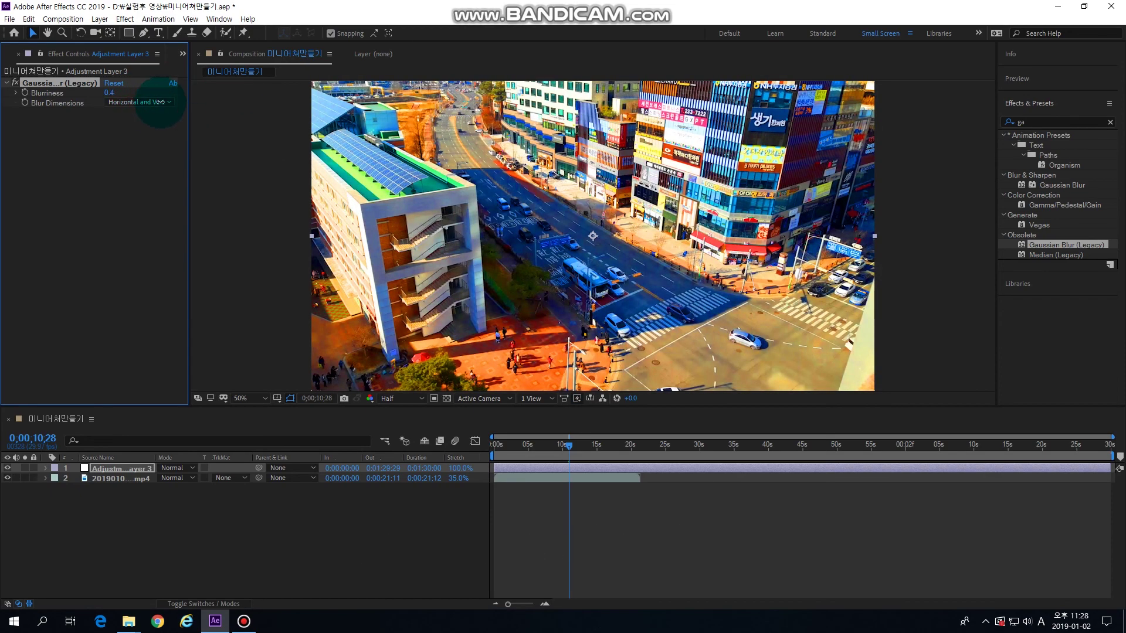
left_click_drag(171, 96, 155, 97)
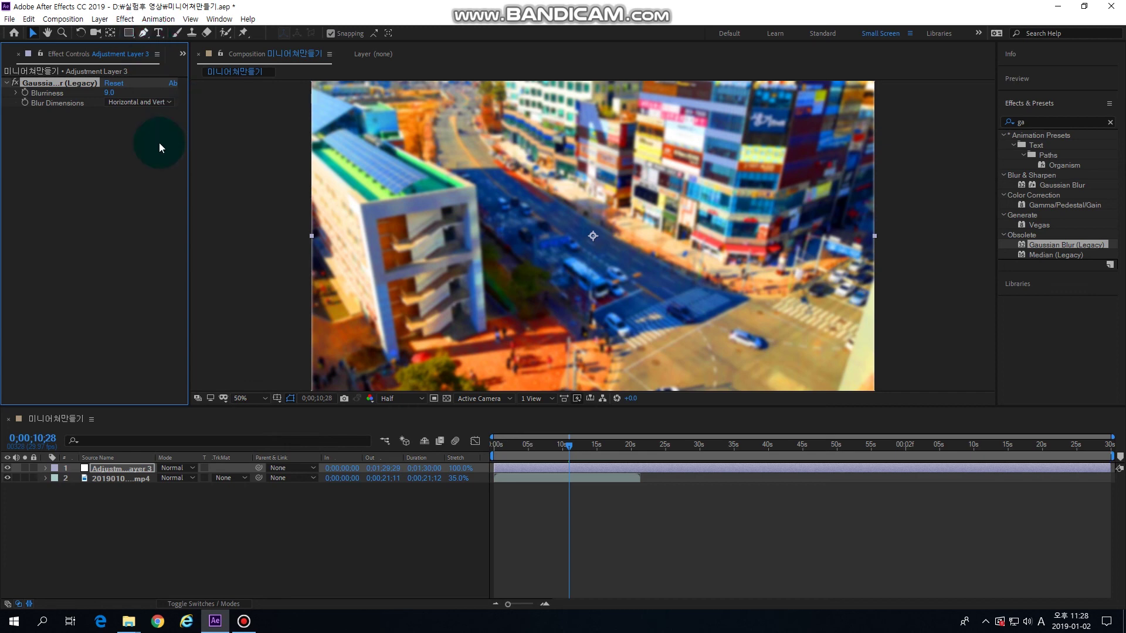
left_click(120, 472)
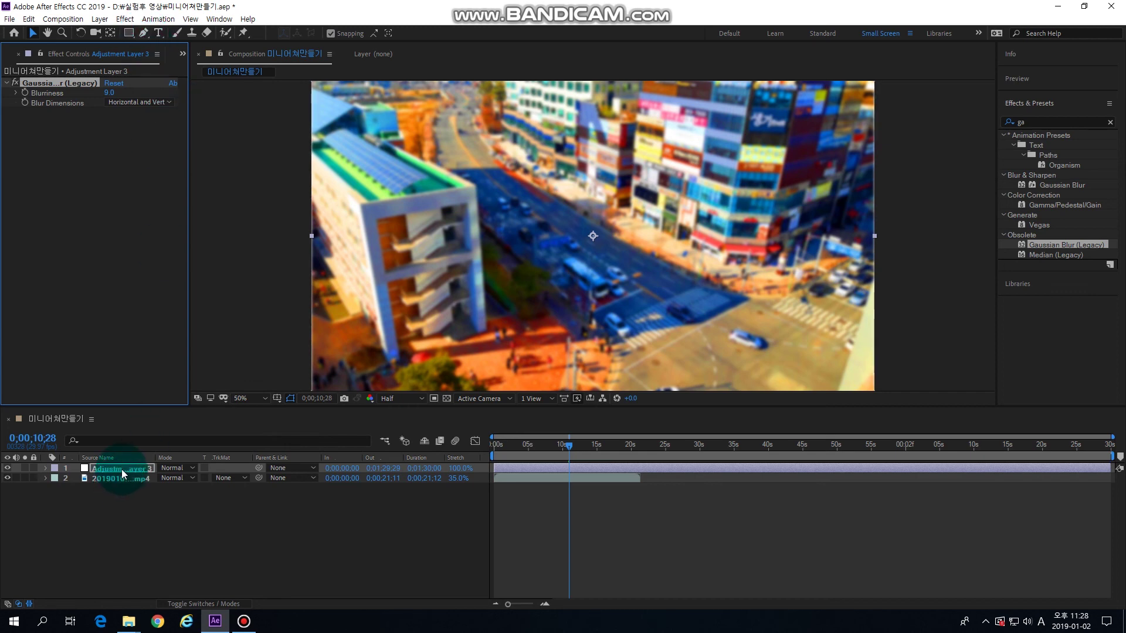
Draw a nine-point pen mask around the central street crossing and close it at the first point
left_click(141, 35)
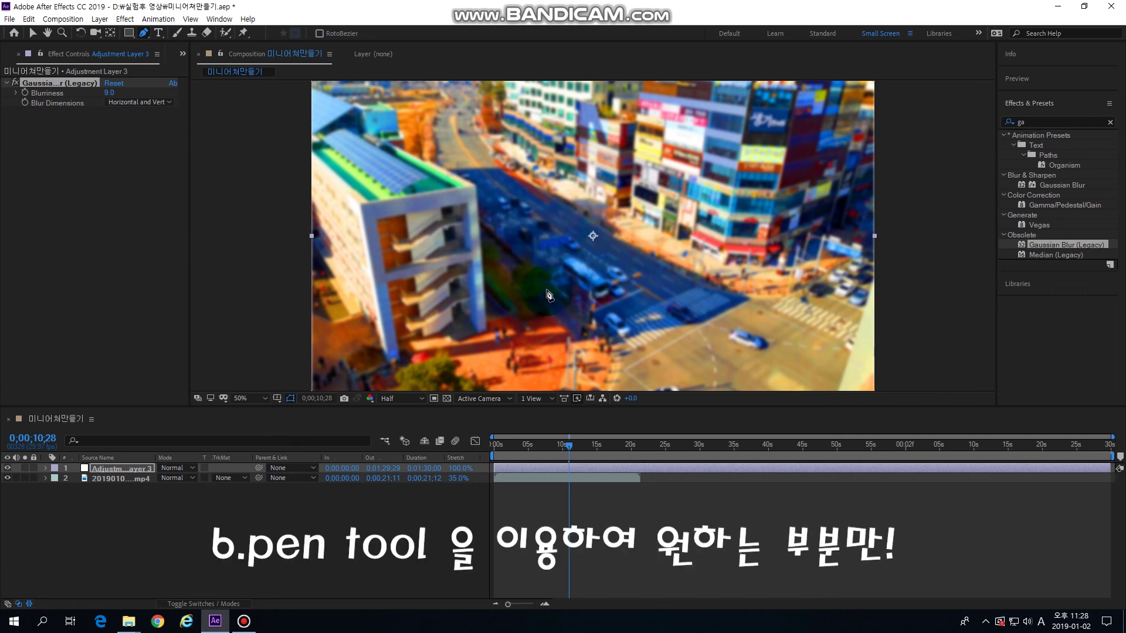
left_click(545, 276)
left_click(494, 321)
left_click(488, 370)
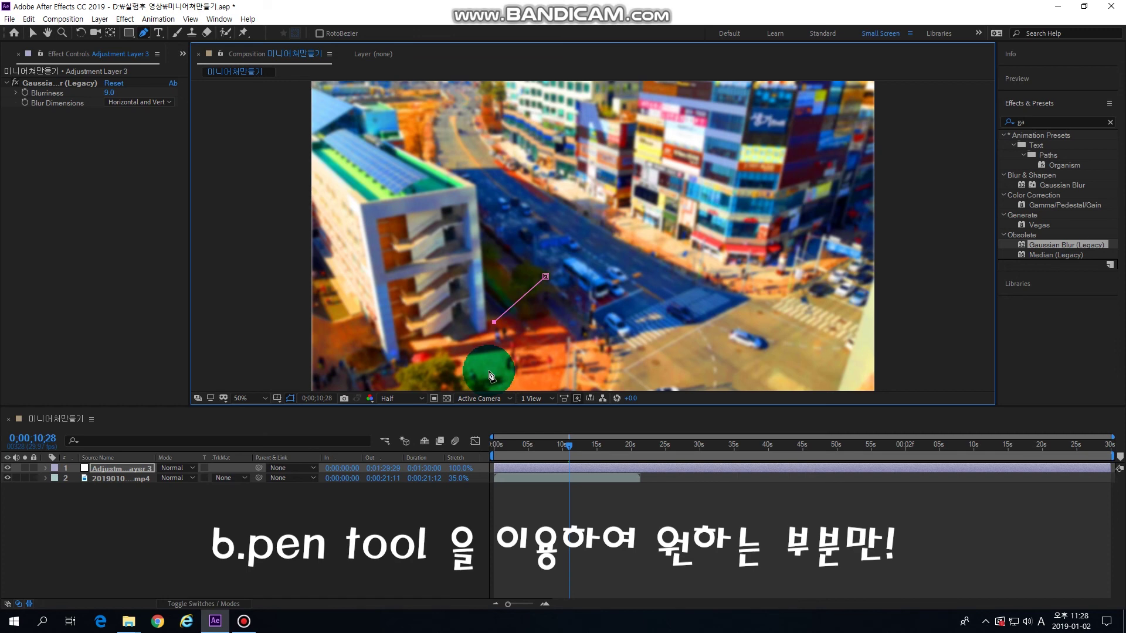
left_click(570, 376)
left_click(681, 363)
left_click(772, 323)
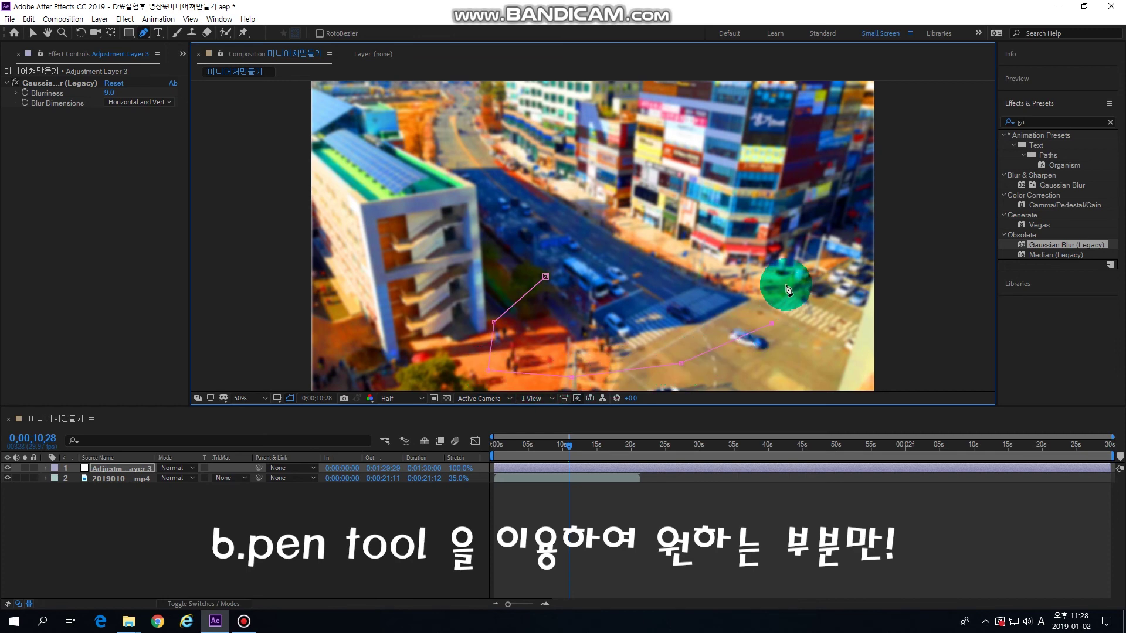
left_click(787, 256)
left_click(718, 233)
left_click(630, 230)
left_click(546, 276)
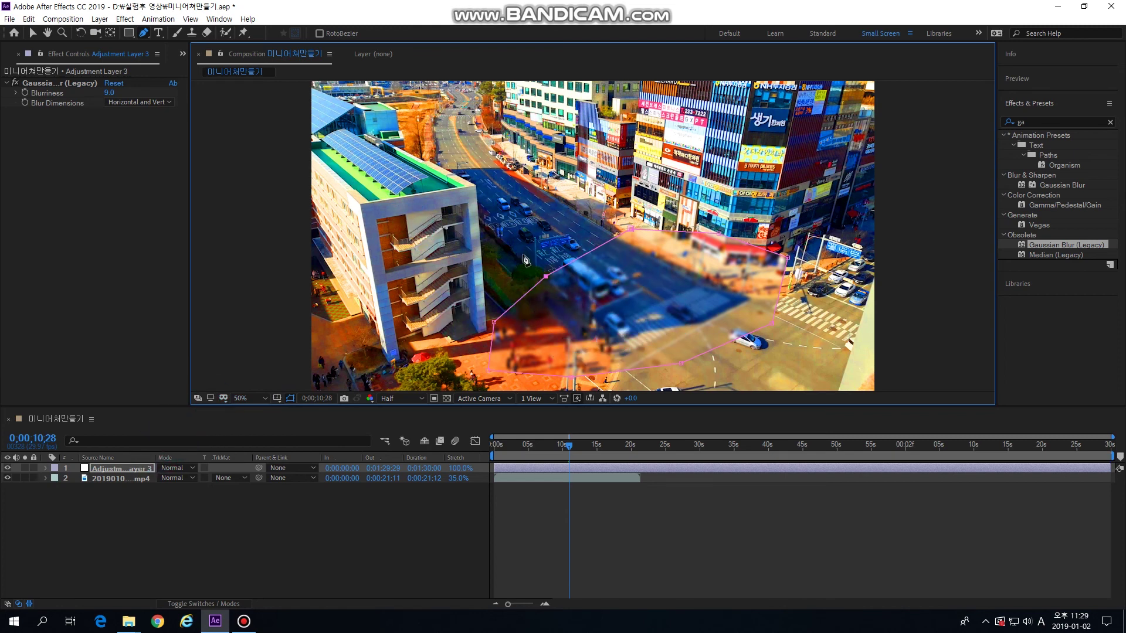
Reveal Adjustment Layer 3's masks and set Mask 1 to Inverted
left_click(44, 468)
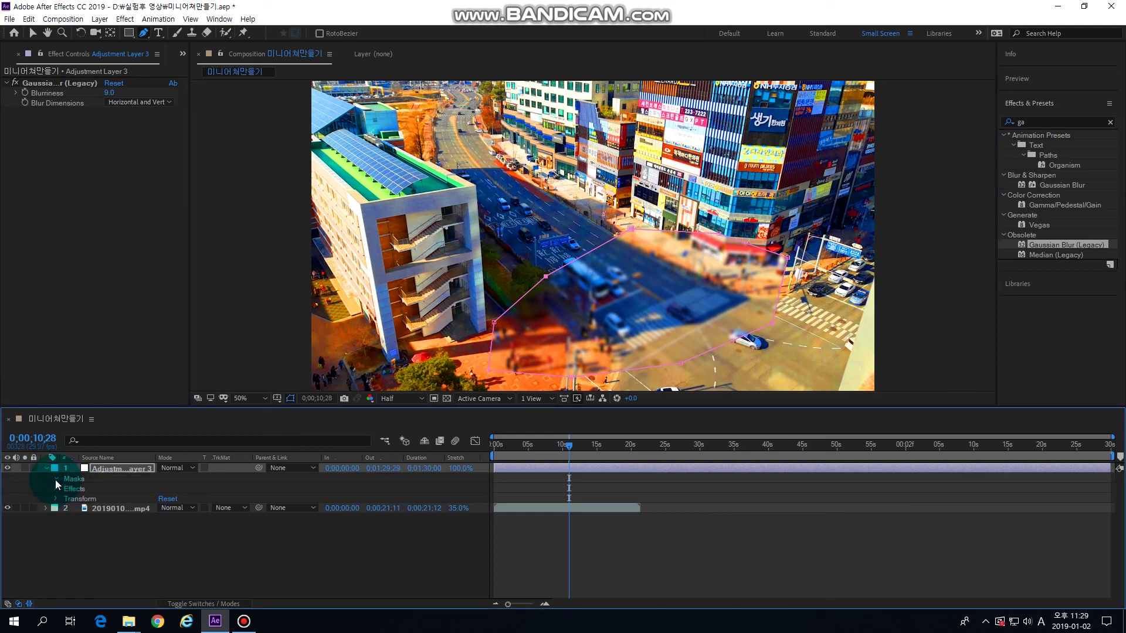
left_click(55, 480)
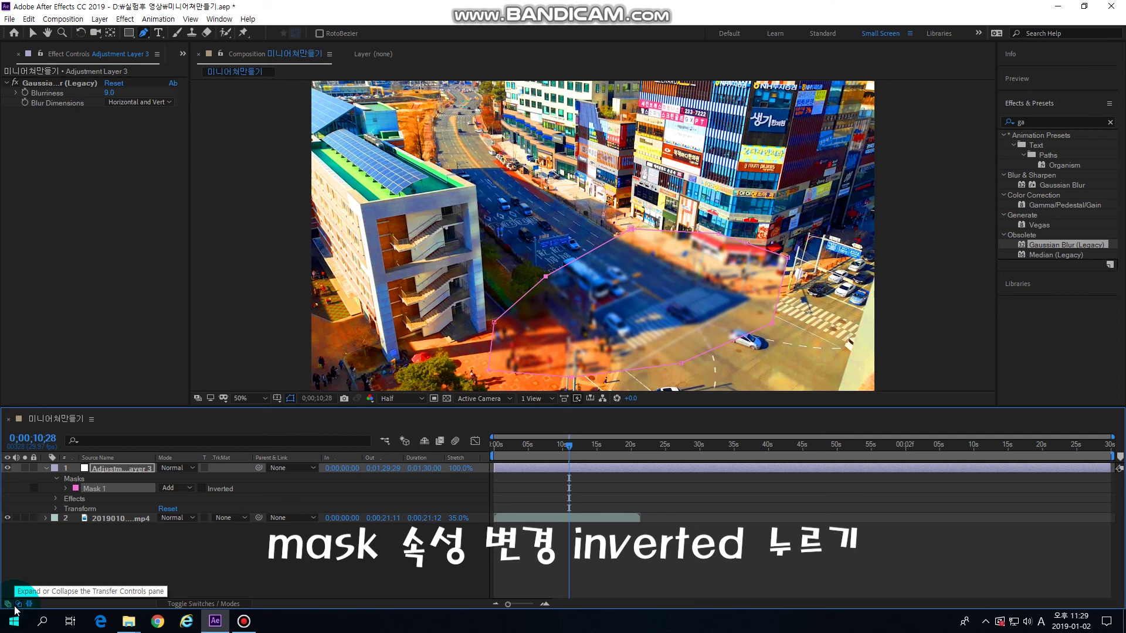
left_click(19, 604)
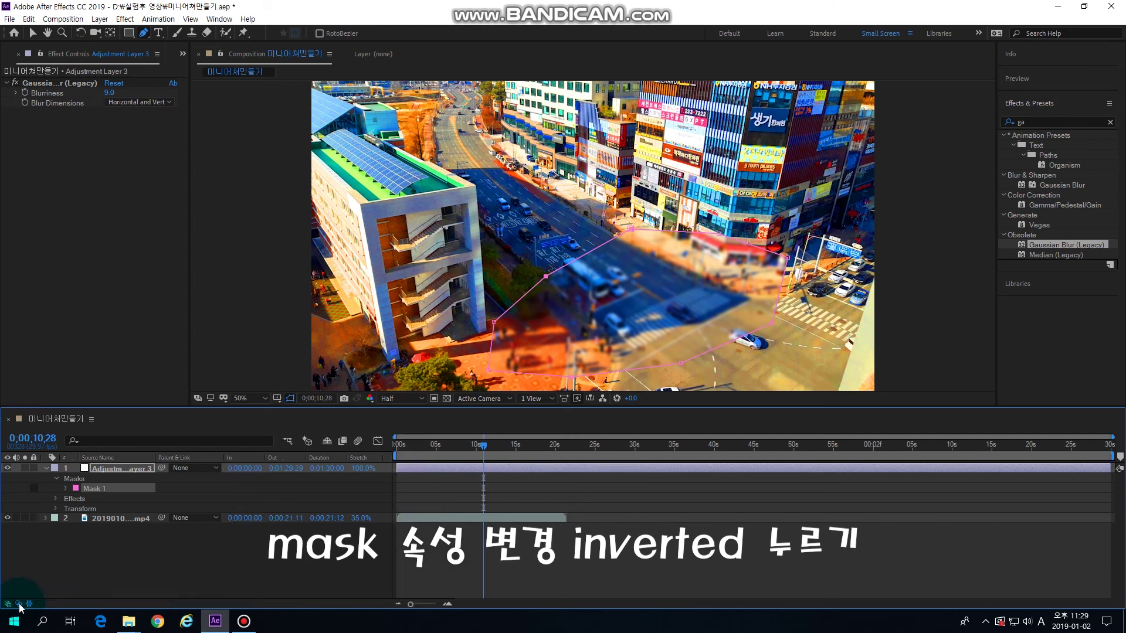
left_click(19, 605)
left_click(19, 605)
left_click(19, 604)
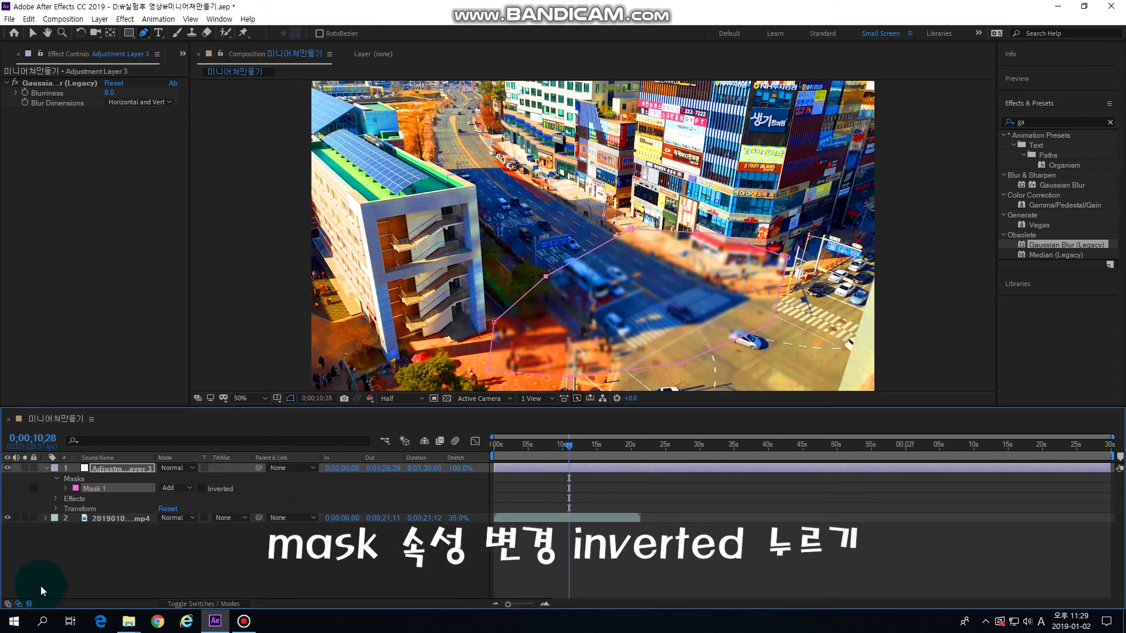
left_click(203, 488)
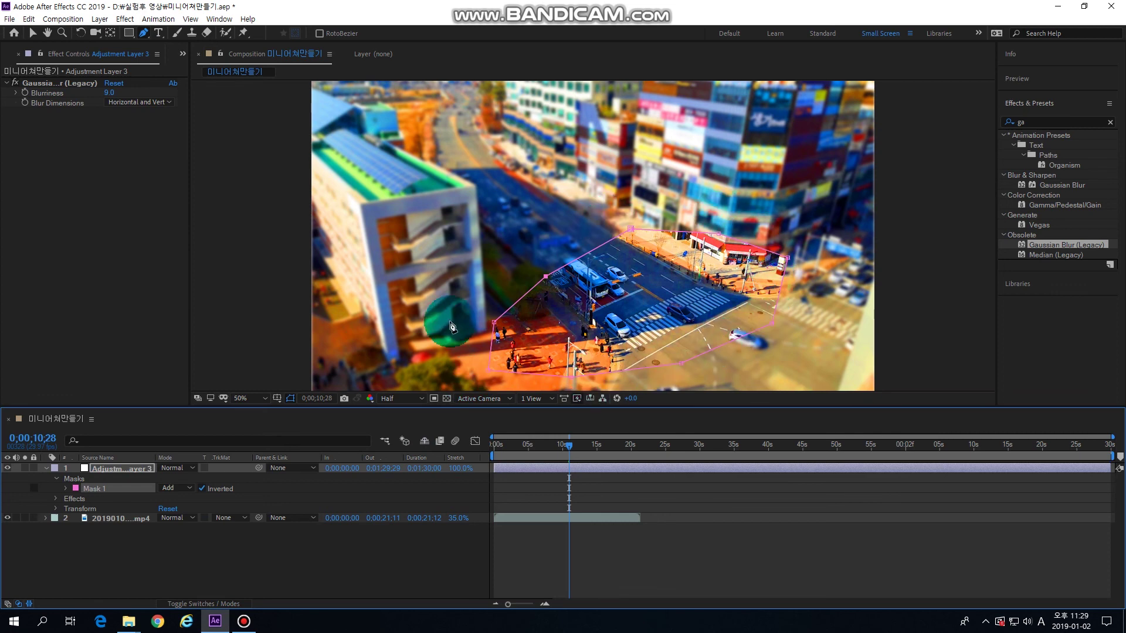
left_click(66, 489)
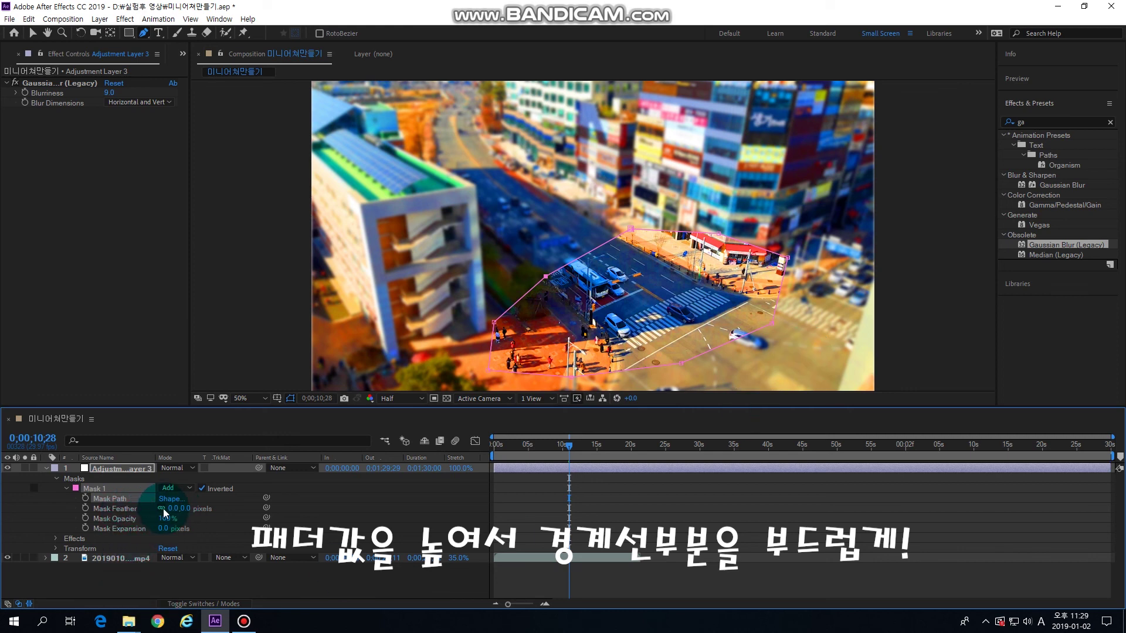
Set Mask 1's feather to 353 pixels and preview the softened blur edge
left_click_drag(175, 510, 252, 508)
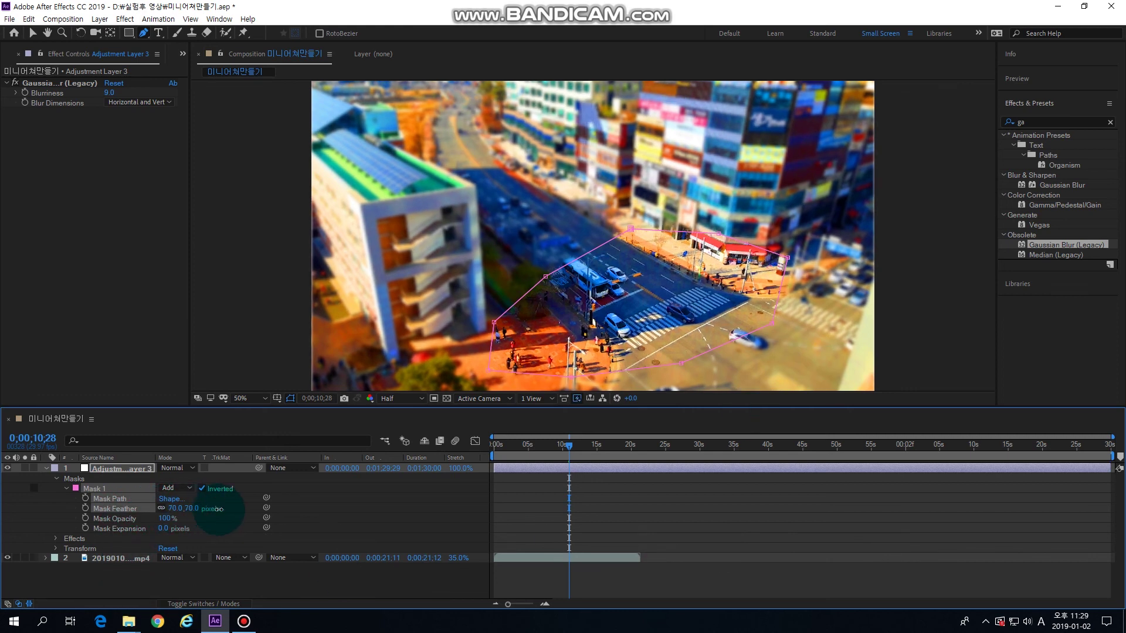
mouse_move(252, 508)
left_mouse_down()
mouse_move(304, 507)
mouse_move(340, 543)
left_mouse_up()
left_click(366, 589)
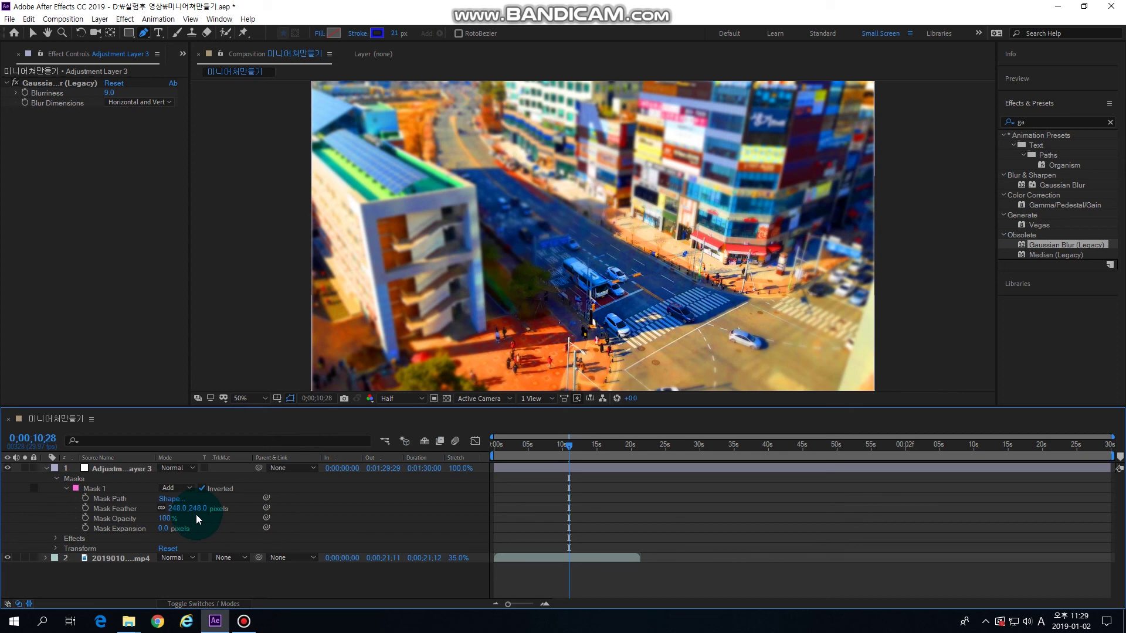
left_click_drag(199, 509, 330, 575)
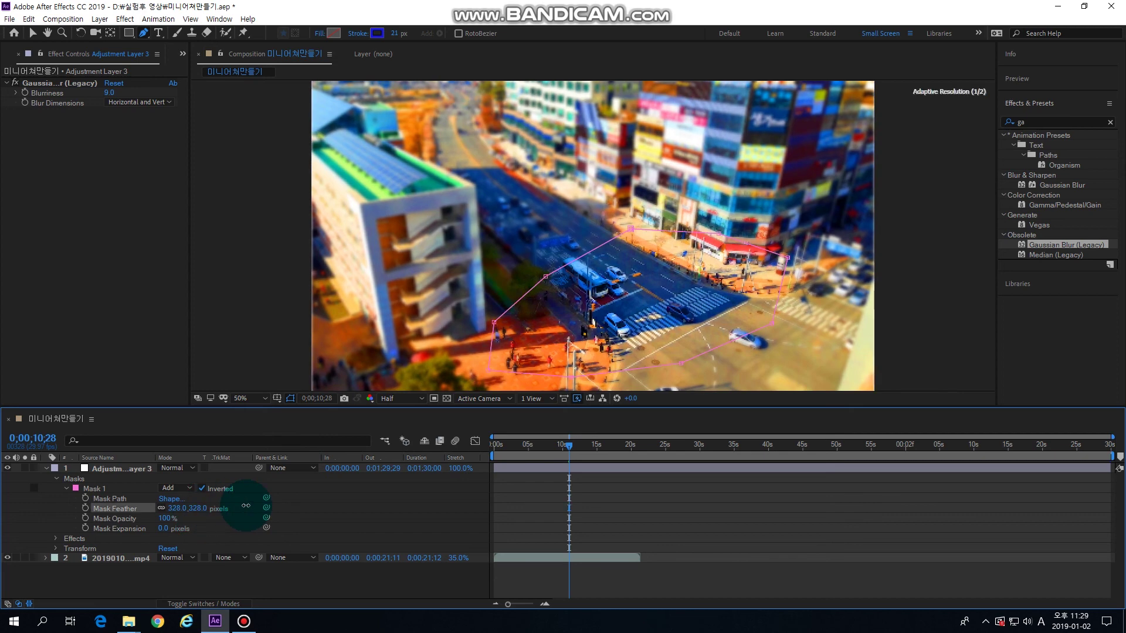
left_click(333, 592)
left_click_drag(570, 446, 487, 473)
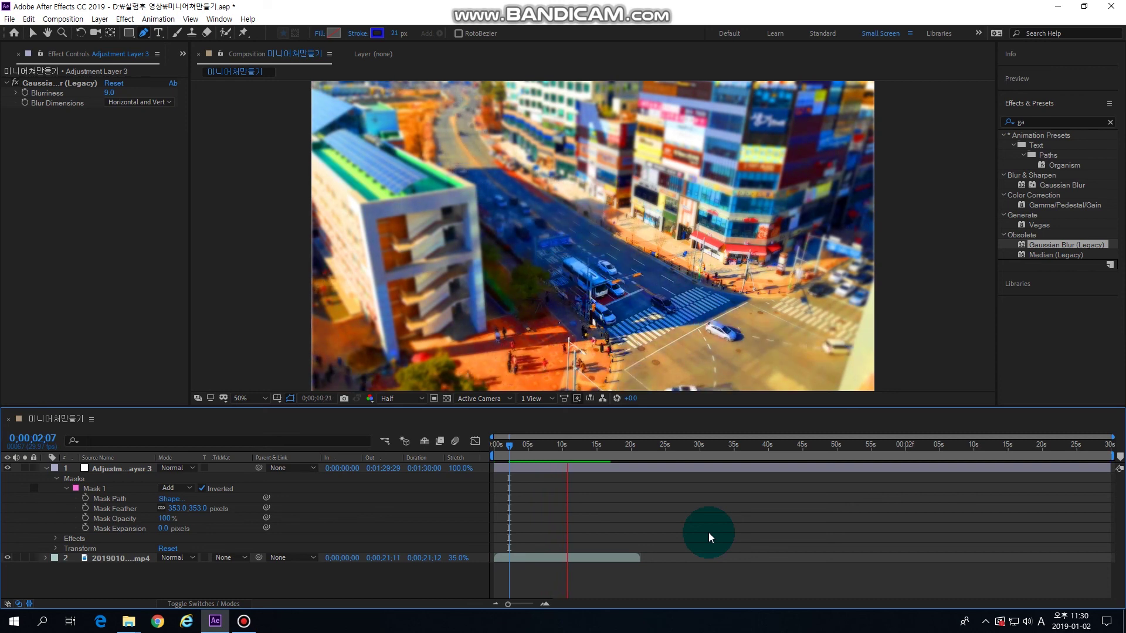
Trim Adjustment Layer 3 to end at 0;00;21;03 with Alt+]
left_click(606, 452)
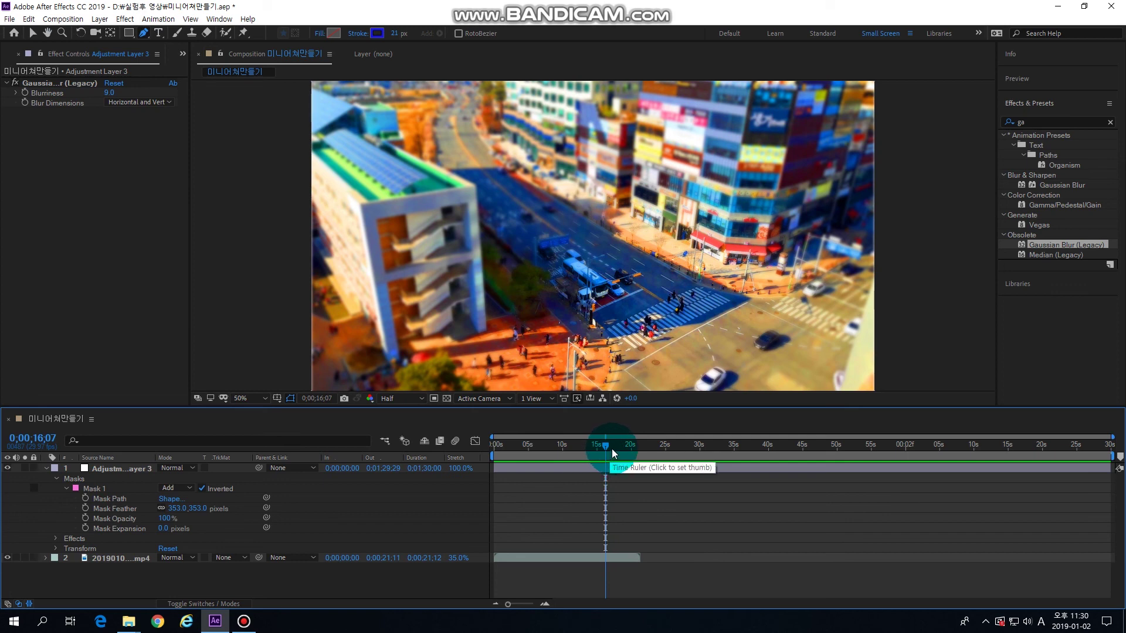
left_click_drag(607, 445, 641, 448)
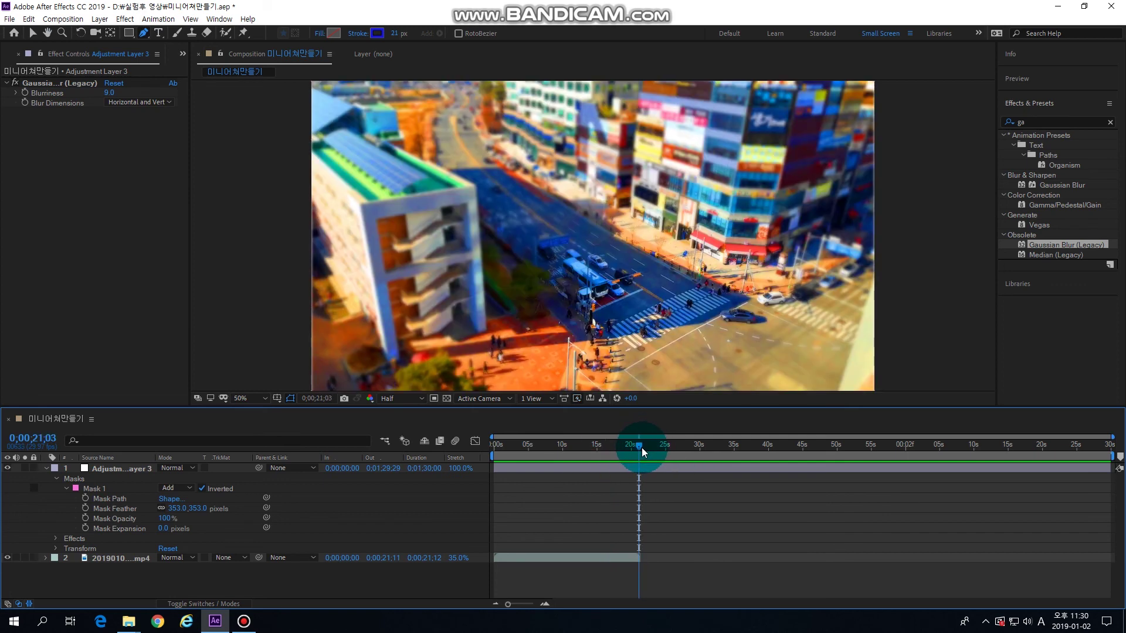
left_click(658, 469)
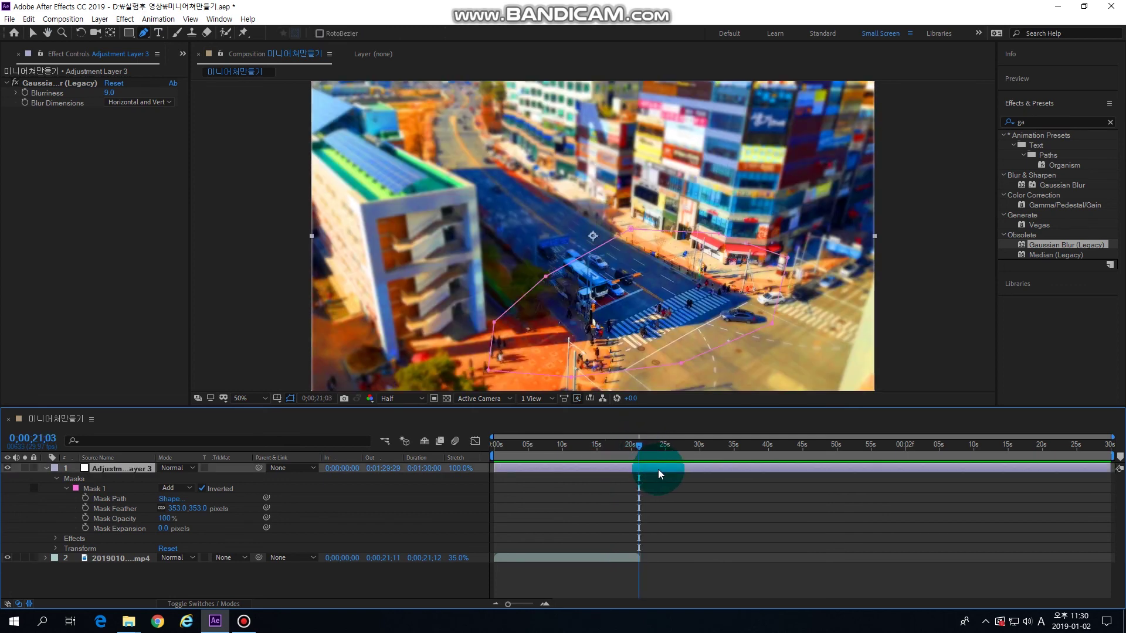
key("alt+bracketright")
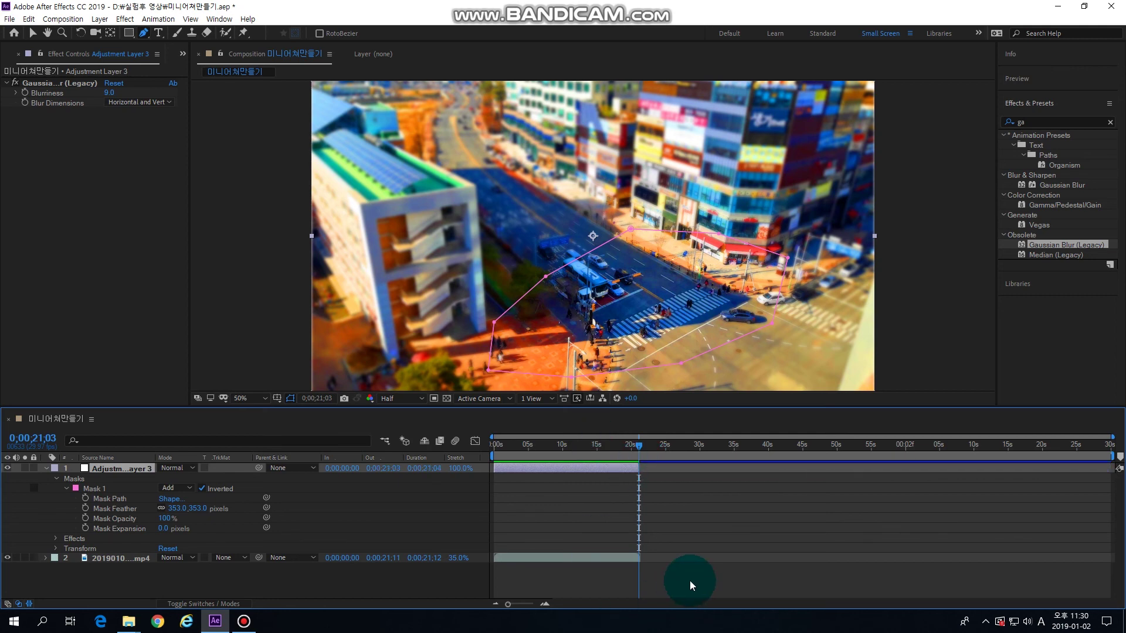
left_click(689, 581)
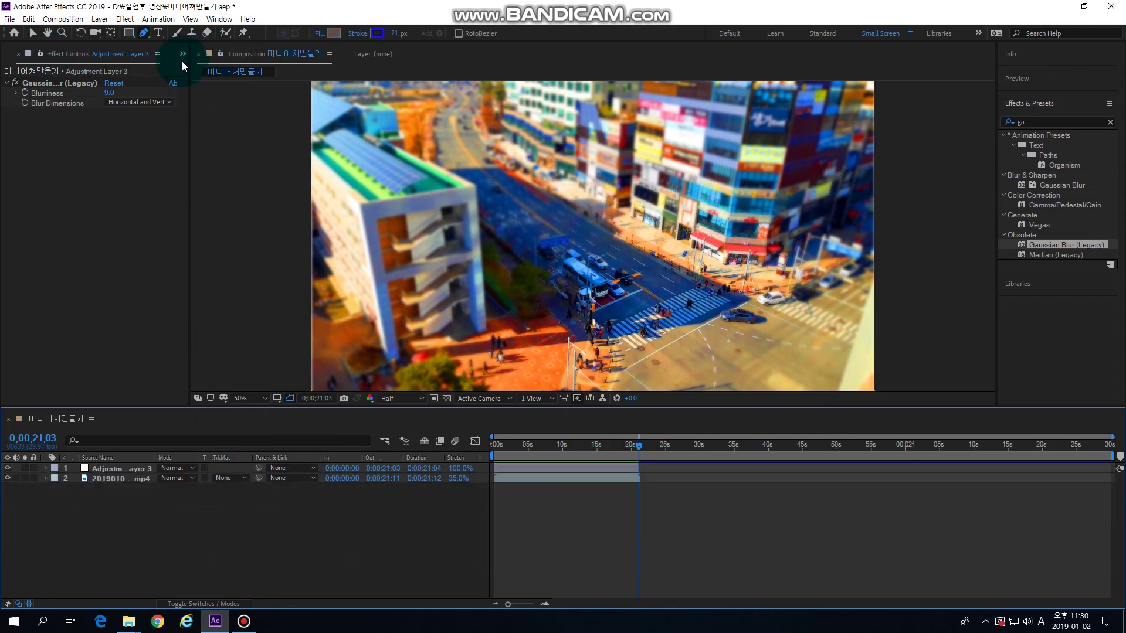
Show the Project panel and select the 20190102_140210.mp4 footage
left_click(7, 54)
left_click(53, 197)
left_click(48, 166)
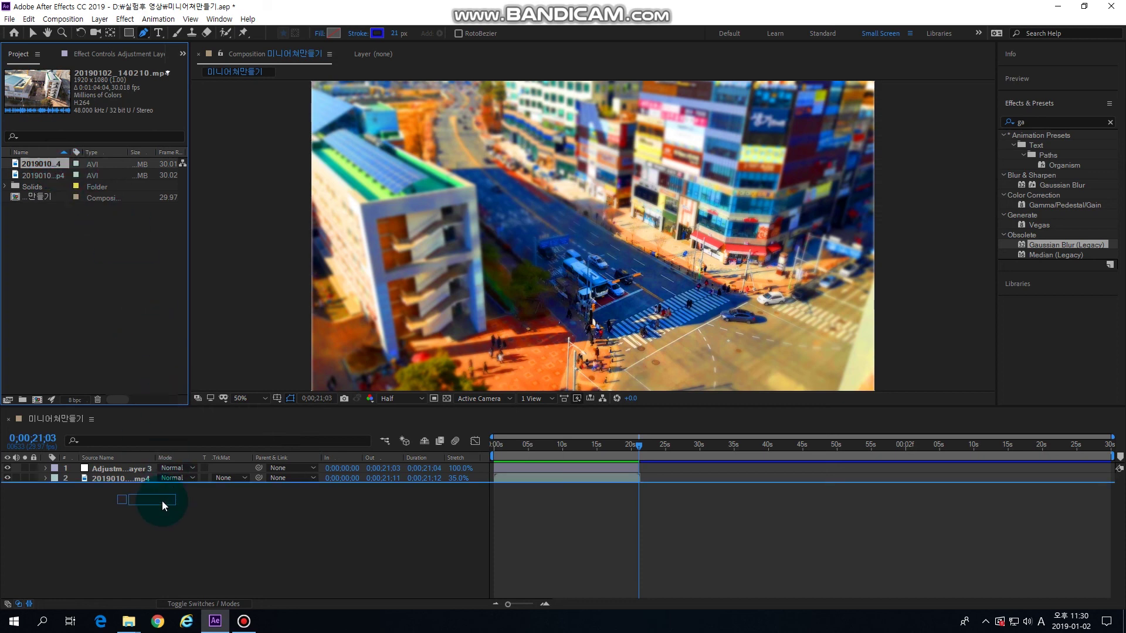
Add the second rooftop clip as a layer starting at 0;00;21;06, after the first clip
left_click_drag(55, 165, 162, 501)
left_click_drag(691, 491, 751, 487)
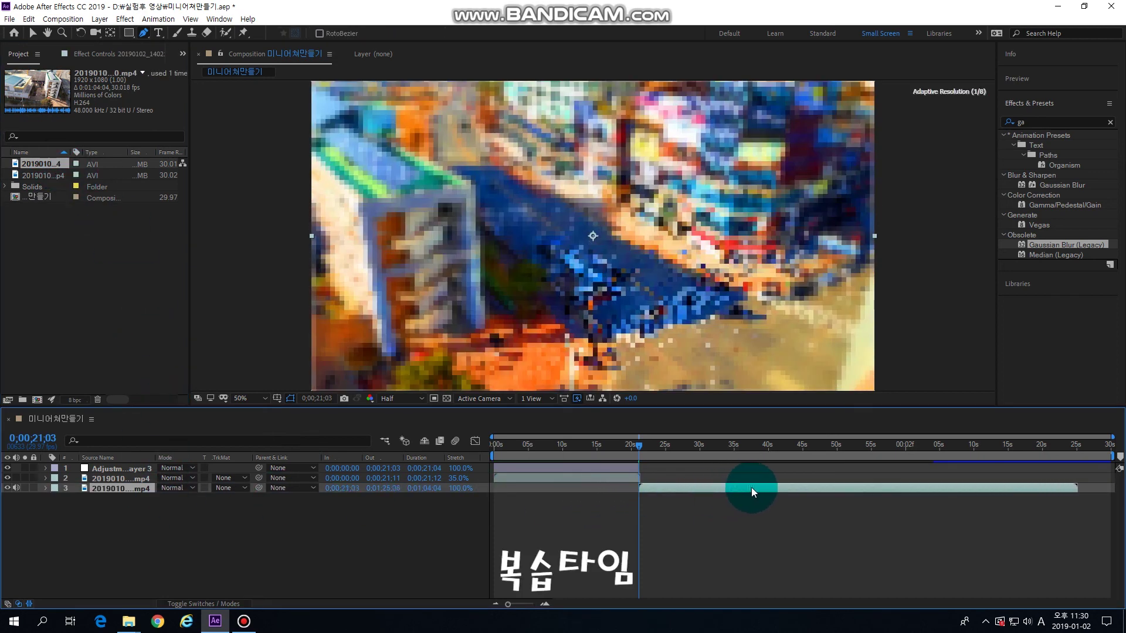
left_click_drag(749, 487, 753, 487)
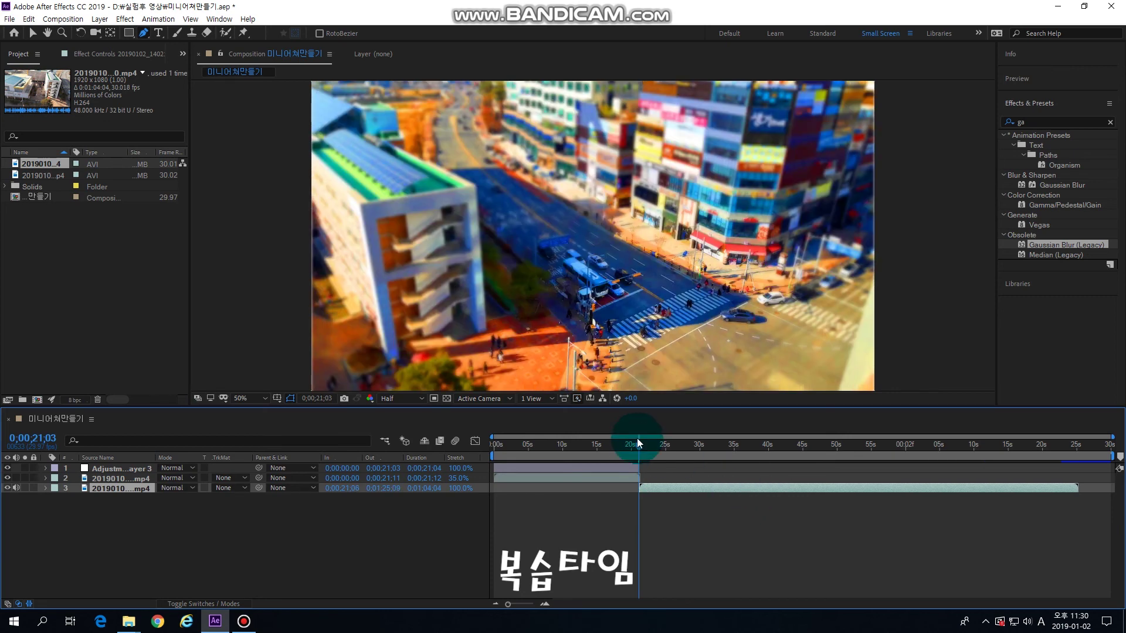
left_click_drag(652, 445, 656, 449)
left_click(508, 515)
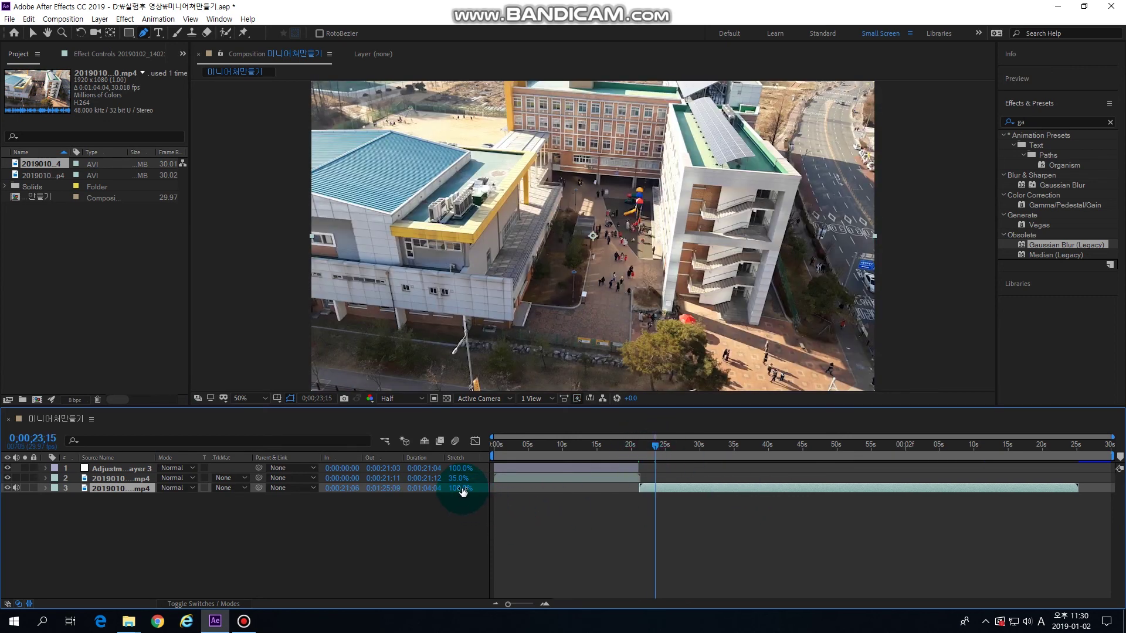
key("space")
Time-stretch the second clip to 40% and preview the slowed playback
left_click(496, 492)
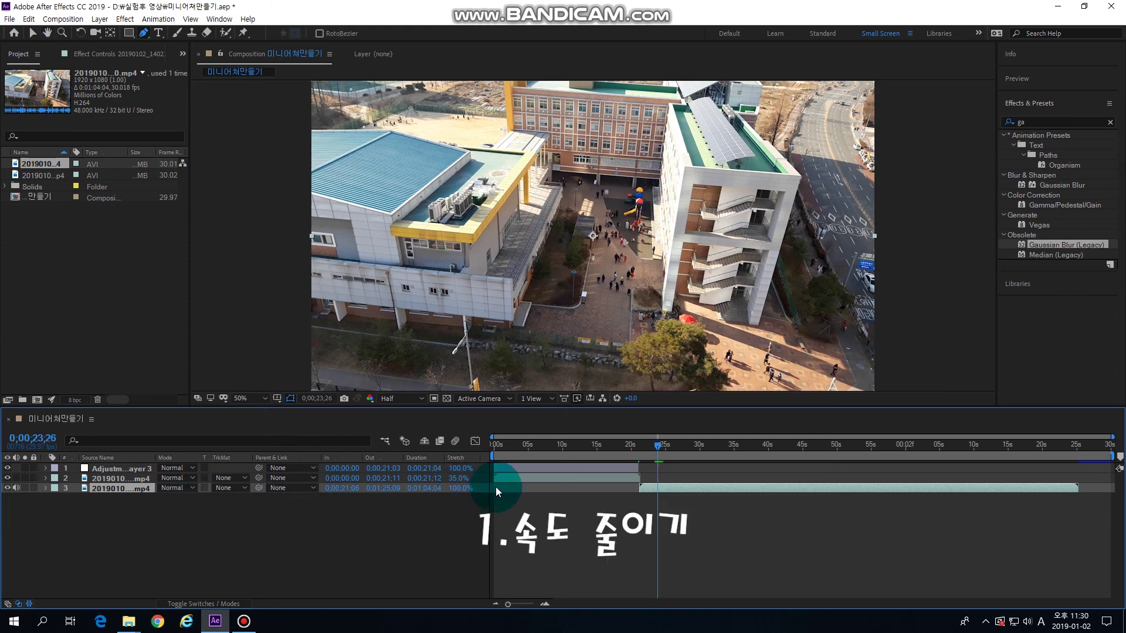
left_click(459, 493)
type("40")
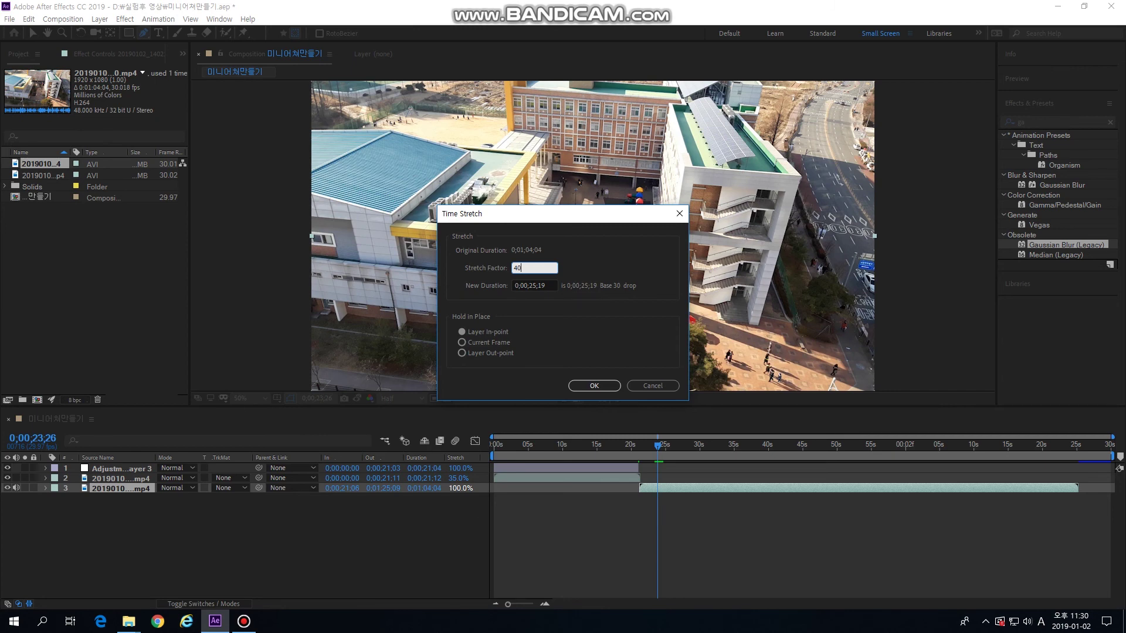
key("Return")
left_click(542, 423)
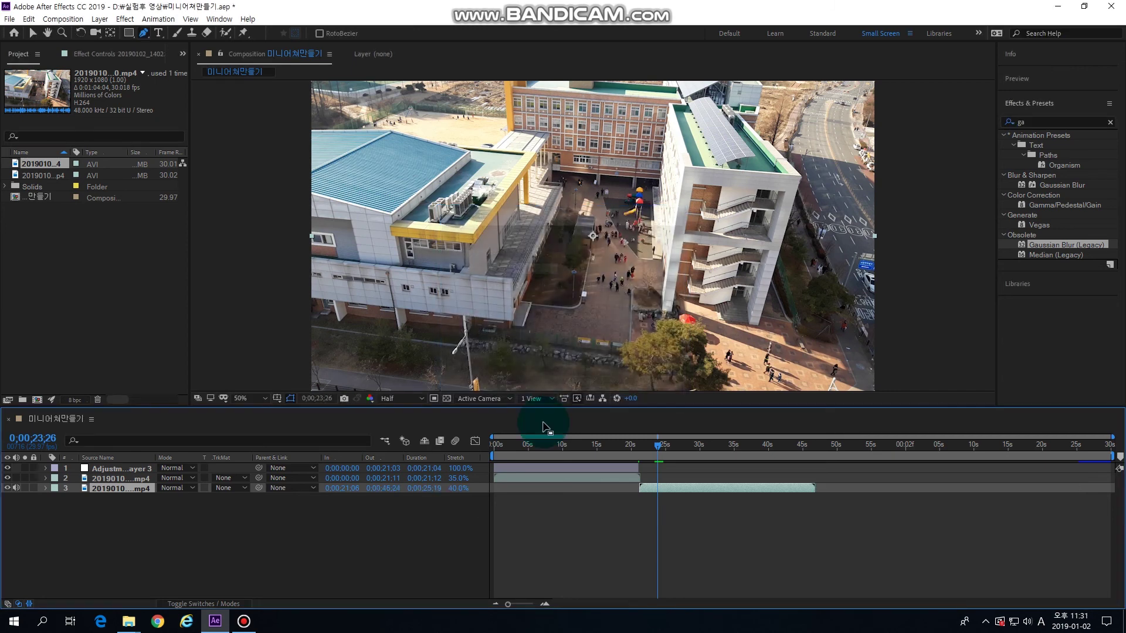
key("space")
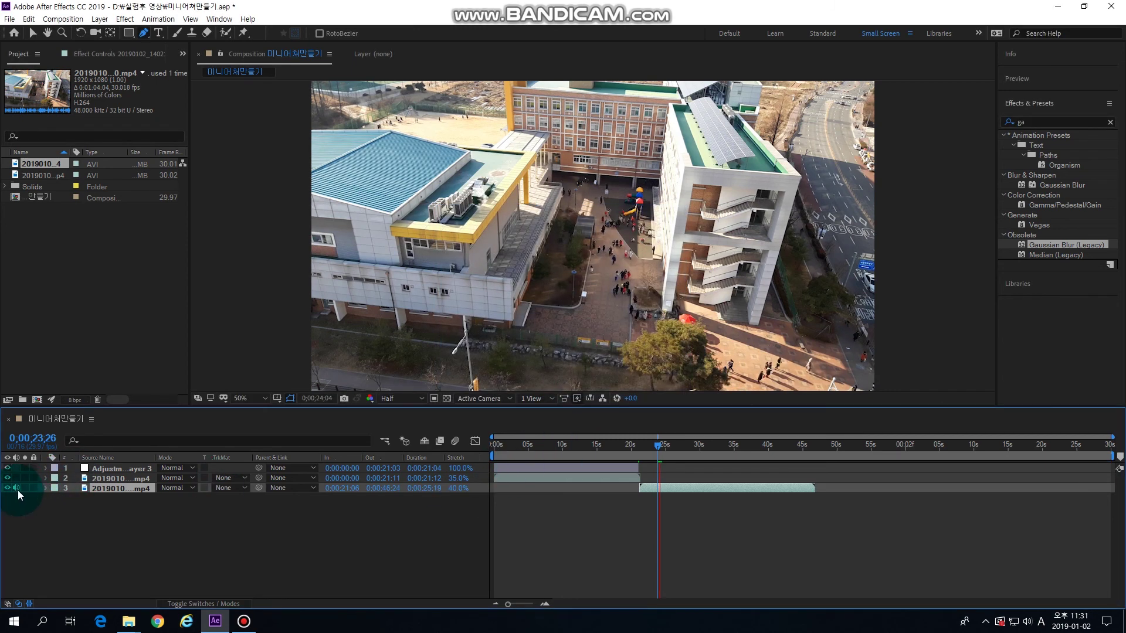
left_click(558, 536)
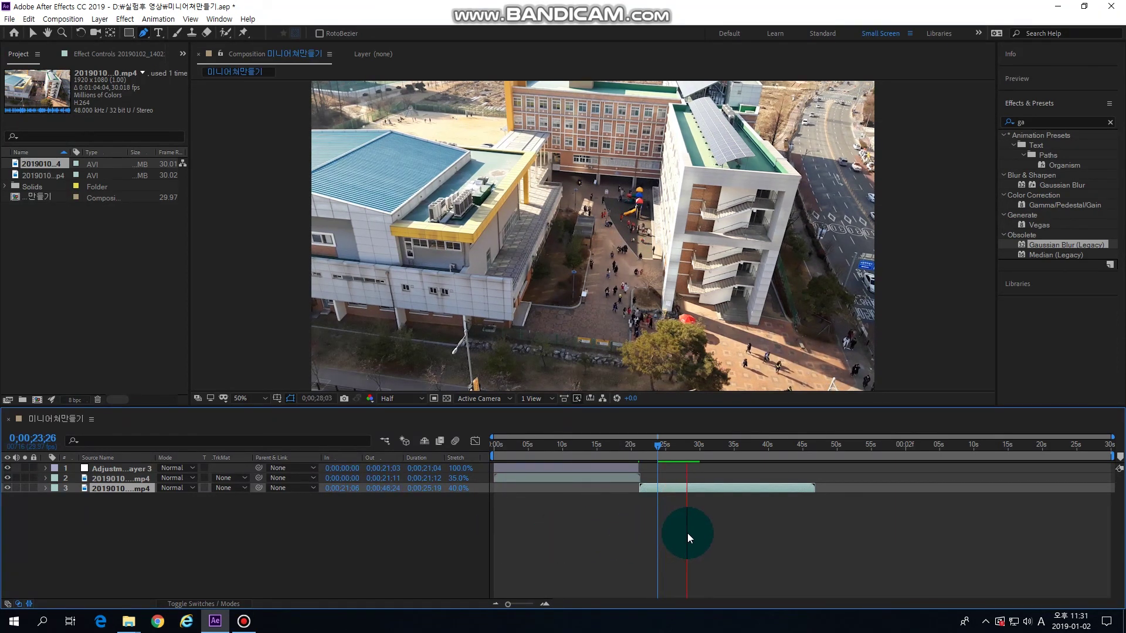
left_click(1057, 70)
Apply Posterize Time to the second clip with Frame Rate 5.0 and preview it
key("BackSpace")
key("BackSpace")
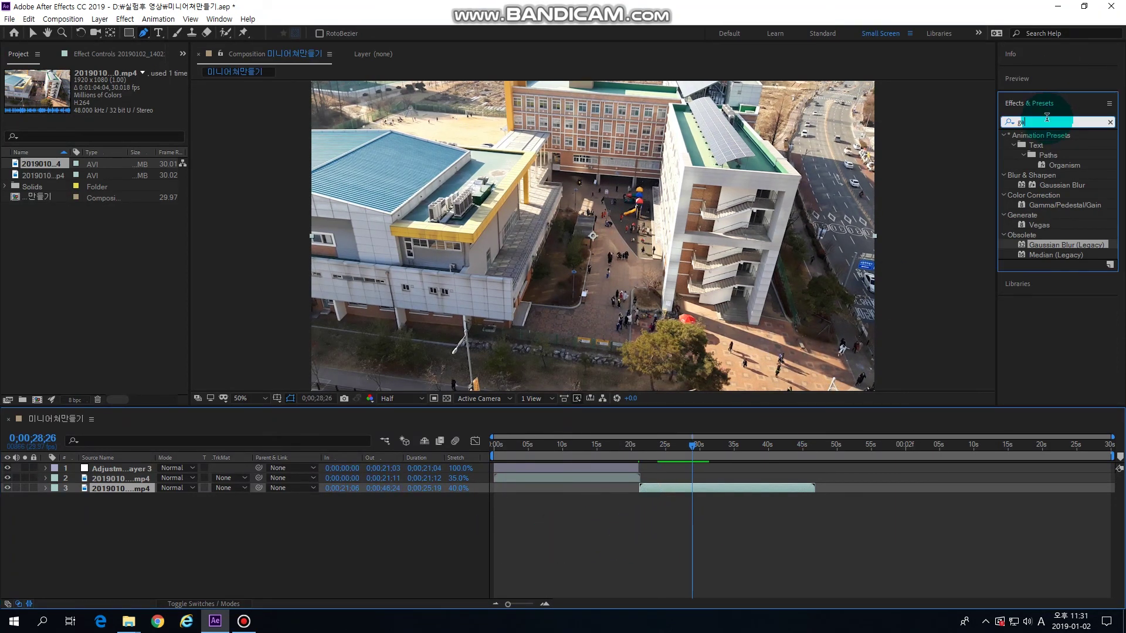
left_click(1046, 121)
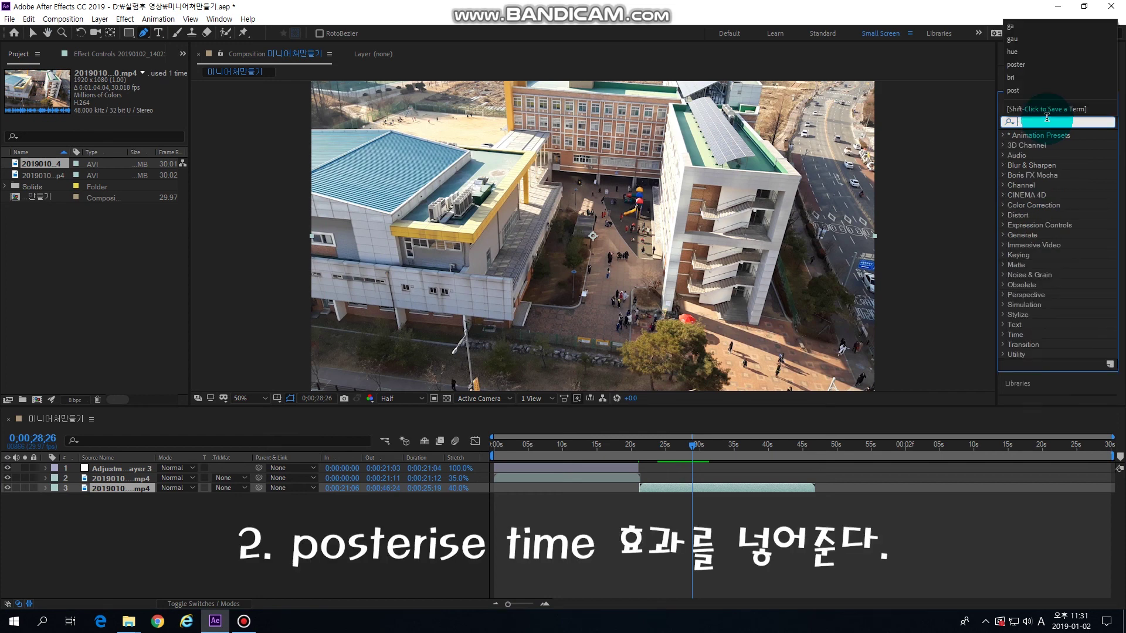
type("post")
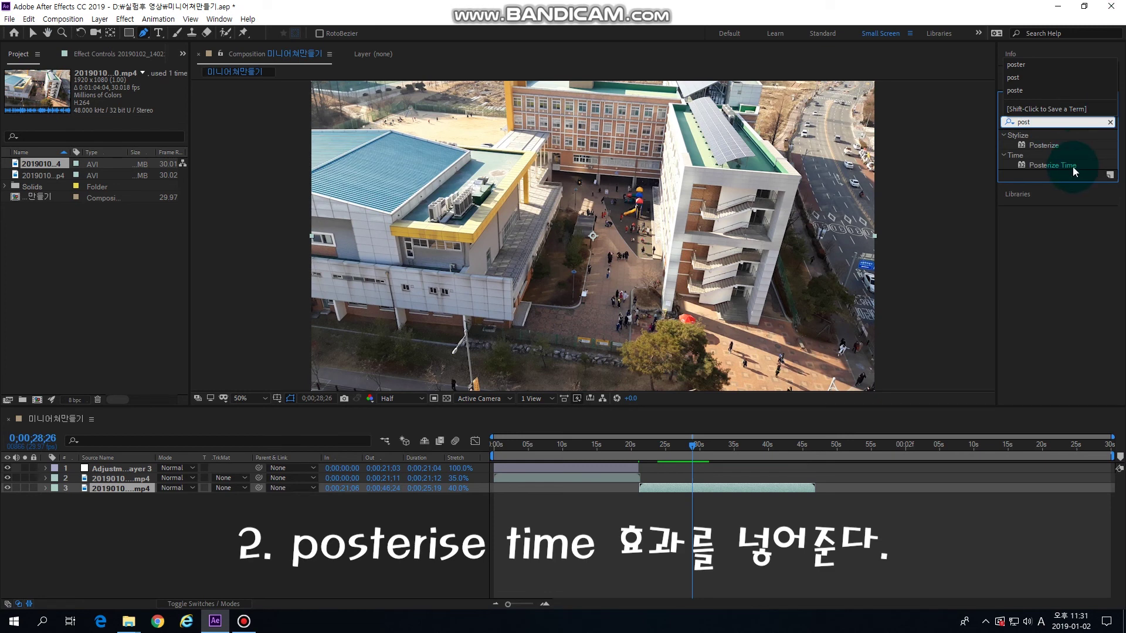
left_click_drag(1071, 167, 716, 485)
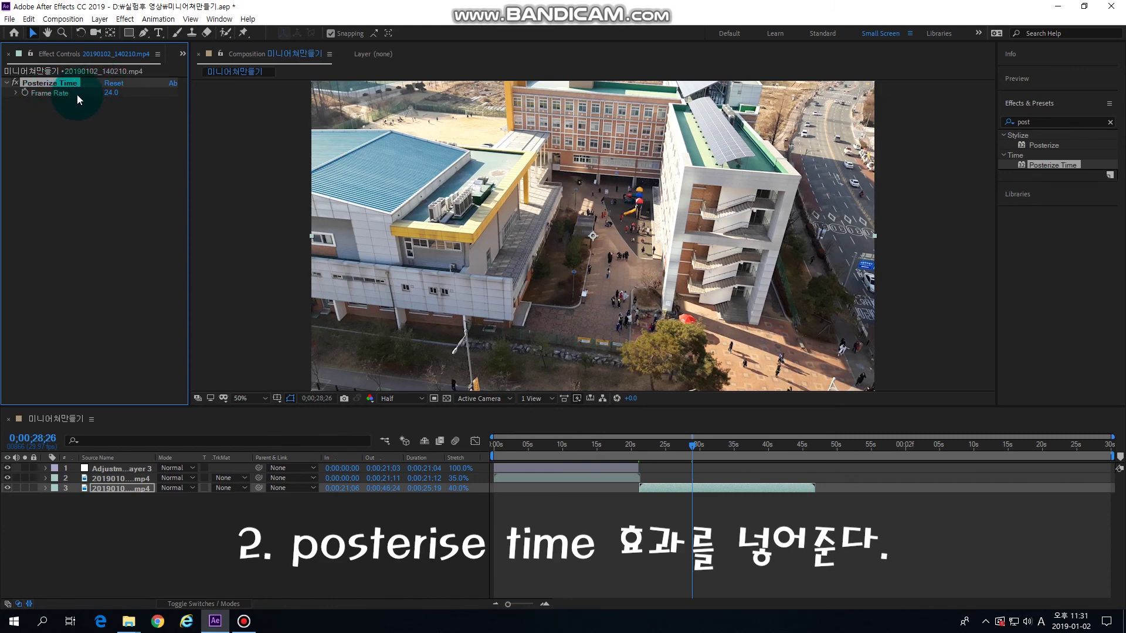
left_click(111, 94)
left_click_drag(111, 92, 85, 173)
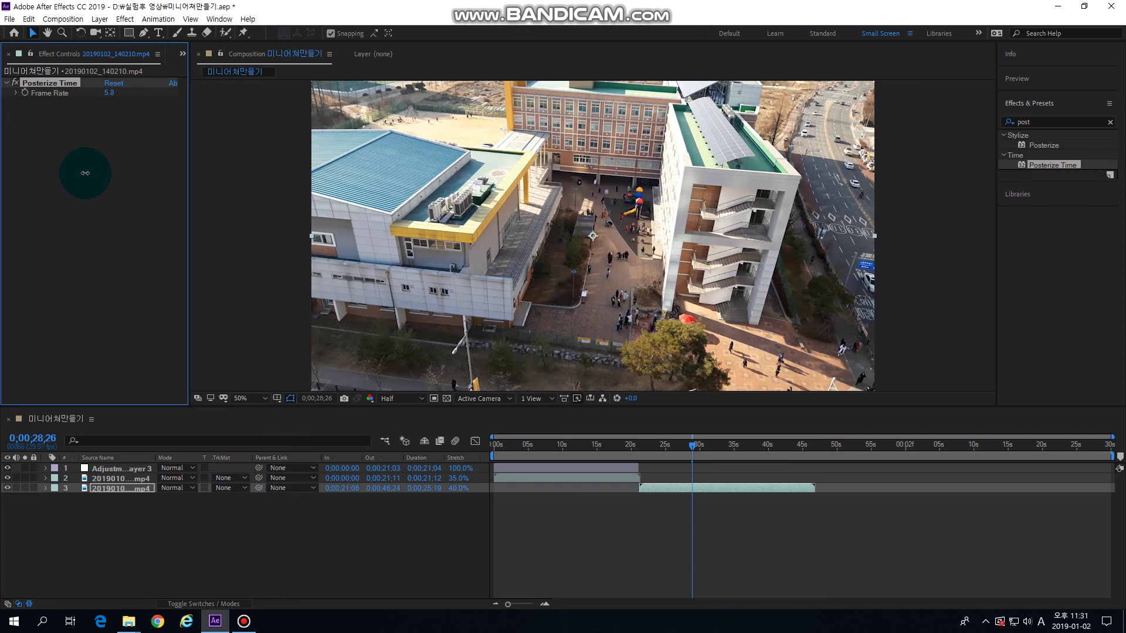
left_click(734, 551)
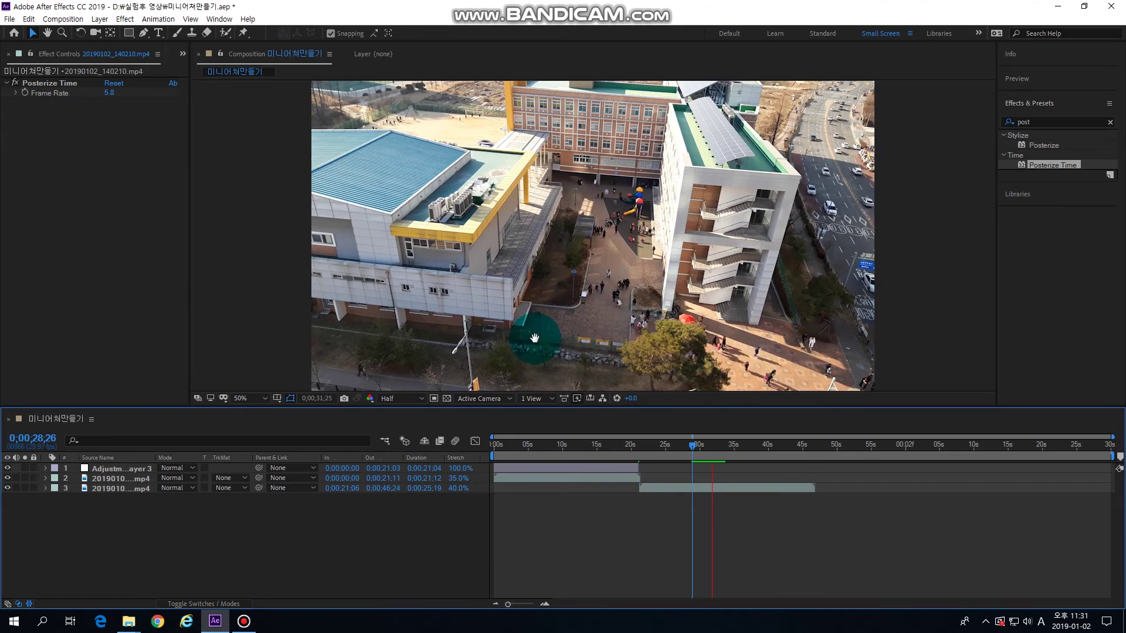
left_click(92, 88)
type("5")
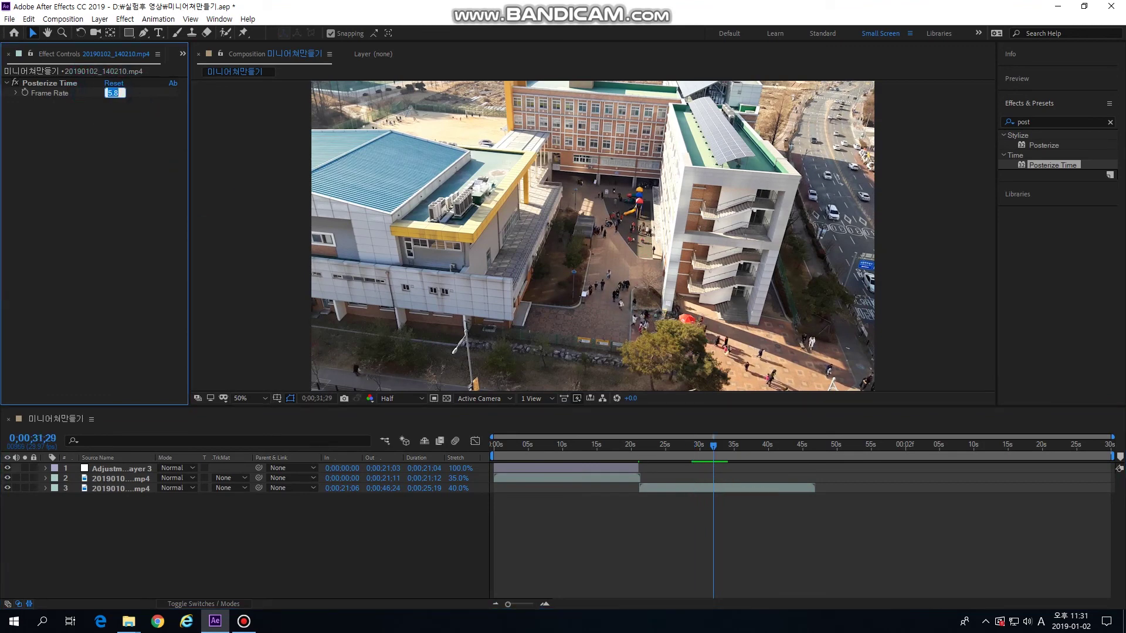
key("Return")
key("space")
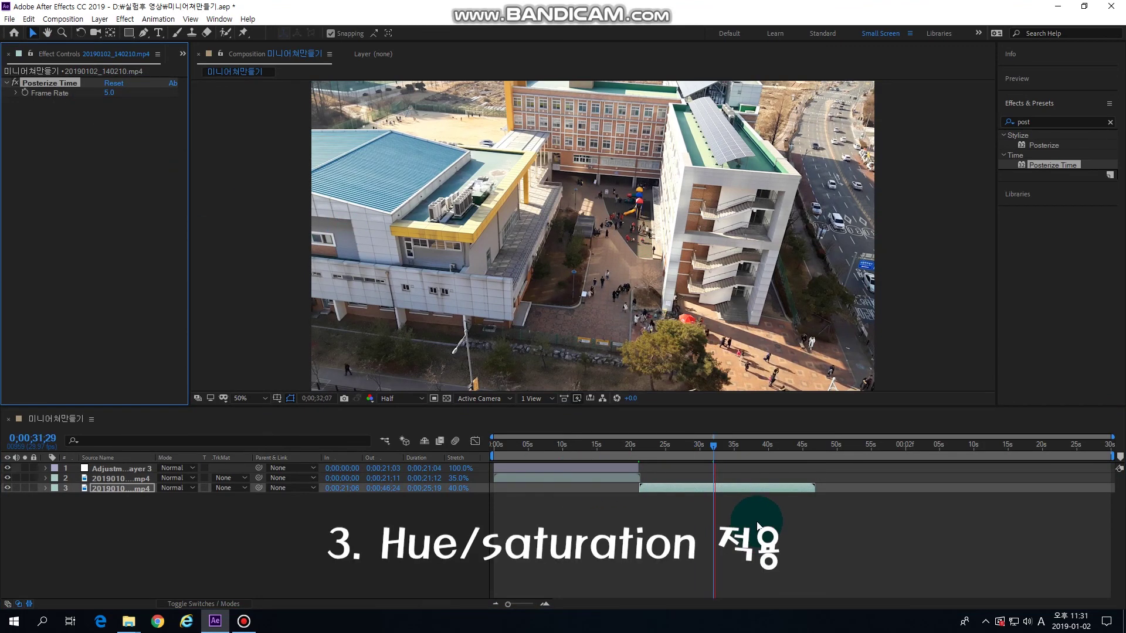
Apply Hue/Saturation to layer 3, raise Master Saturation to 75, and preview from 0;00;27;08
left_click(1072, 119)
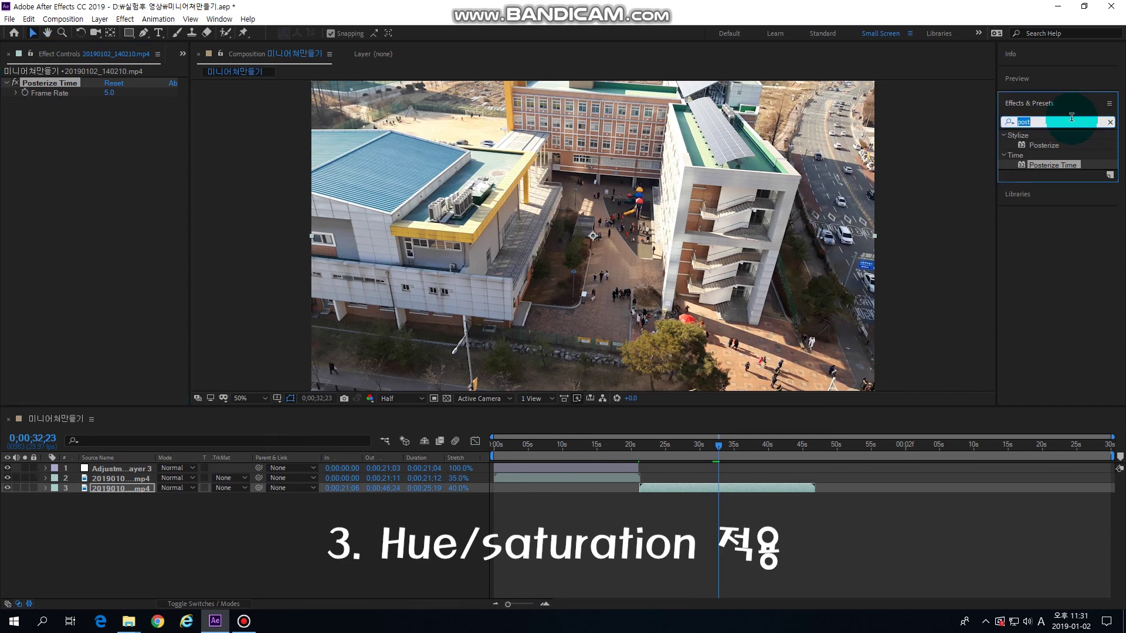
type("hue")
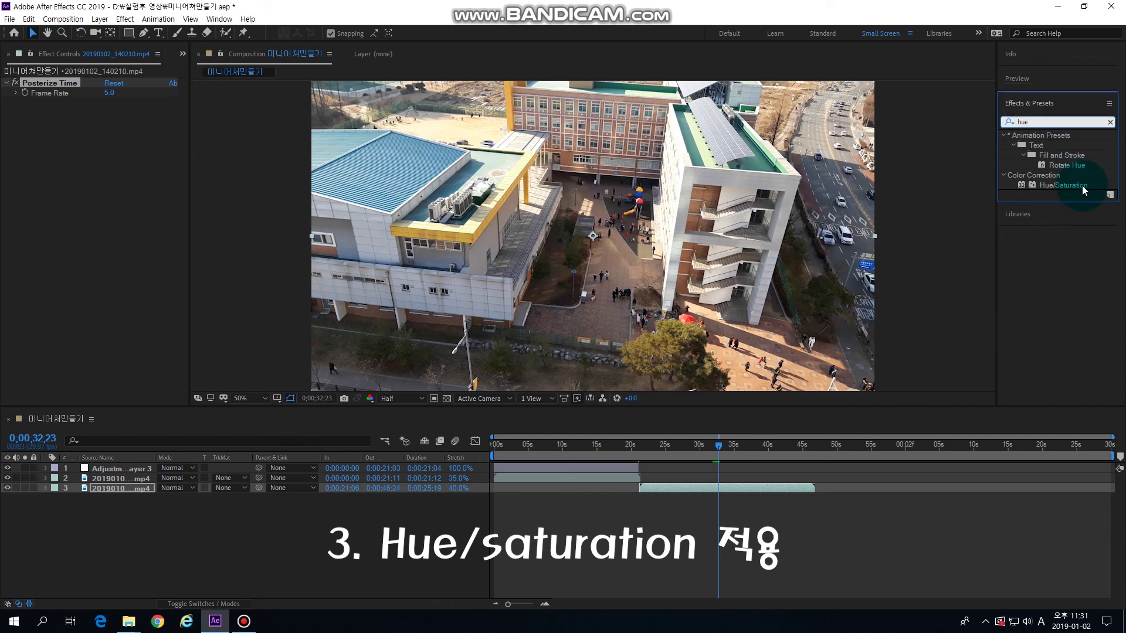
left_click_drag(1083, 187, 725, 487)
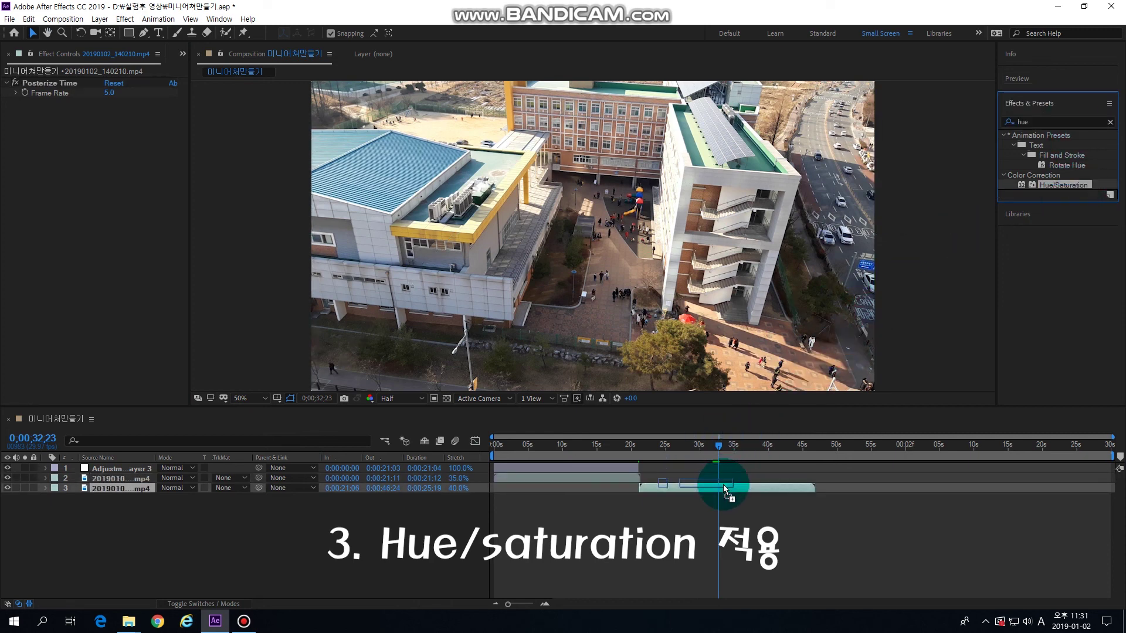
left_click_drag(723, 484, 723, 484)
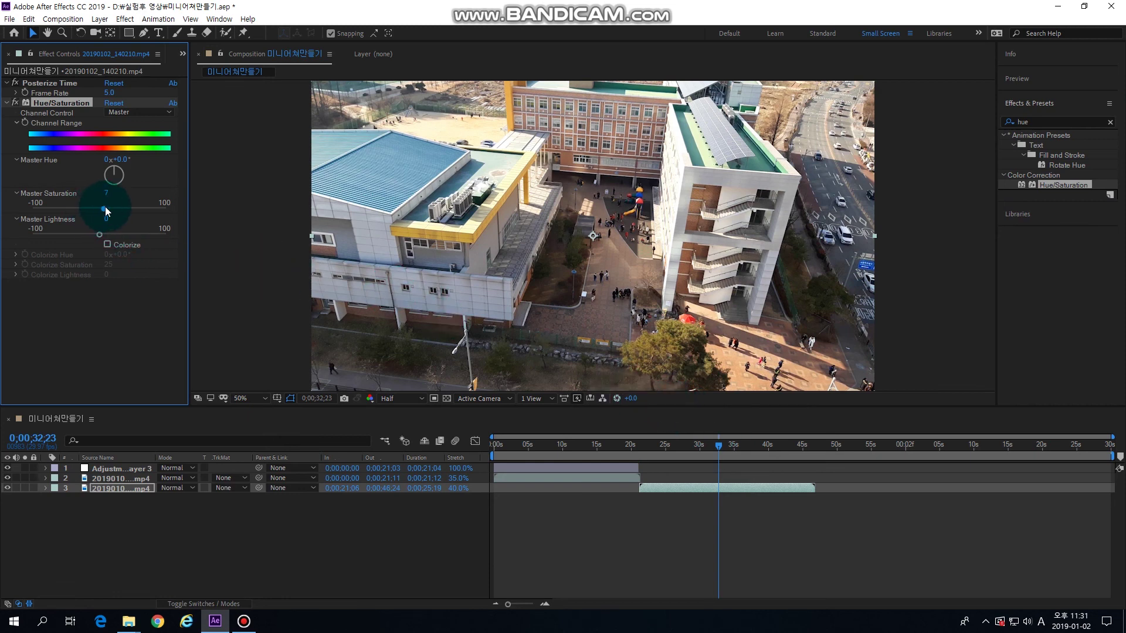
left_click_drag(104, 206, 137, 207)
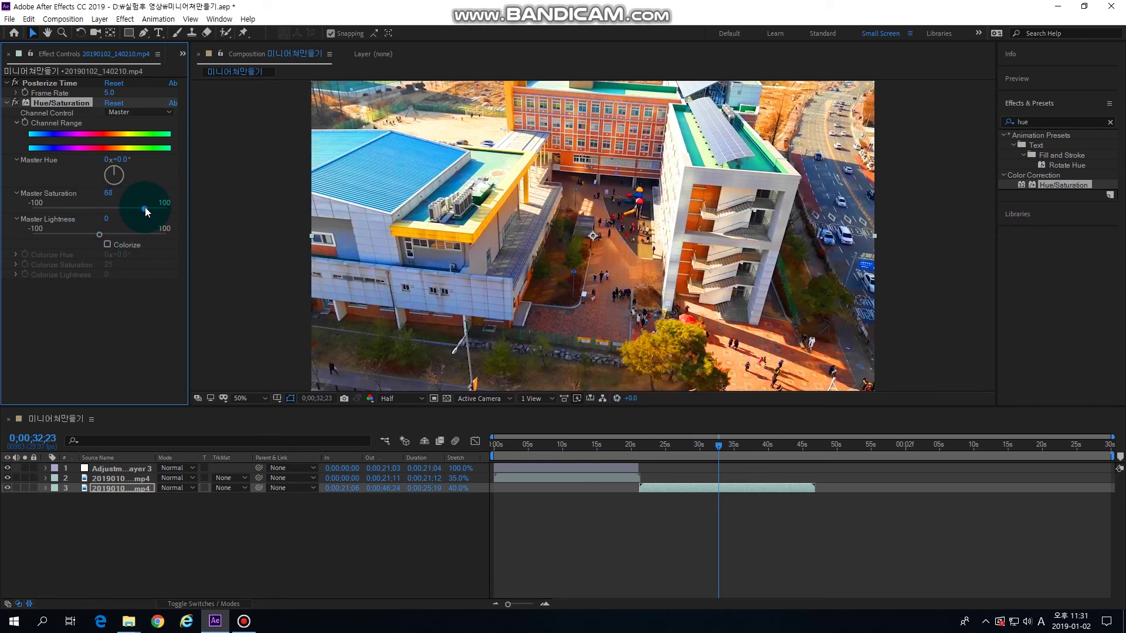
left_click_drag(152, 212, 157, 213)
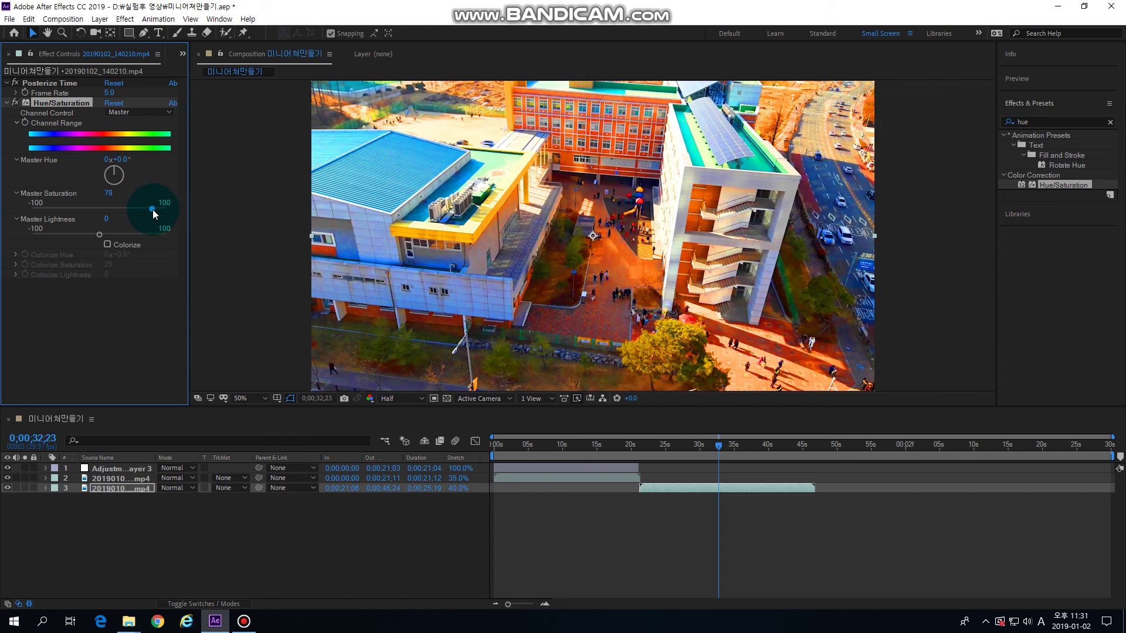
left_click_drag(729, 445, 680, 455)
key("space")
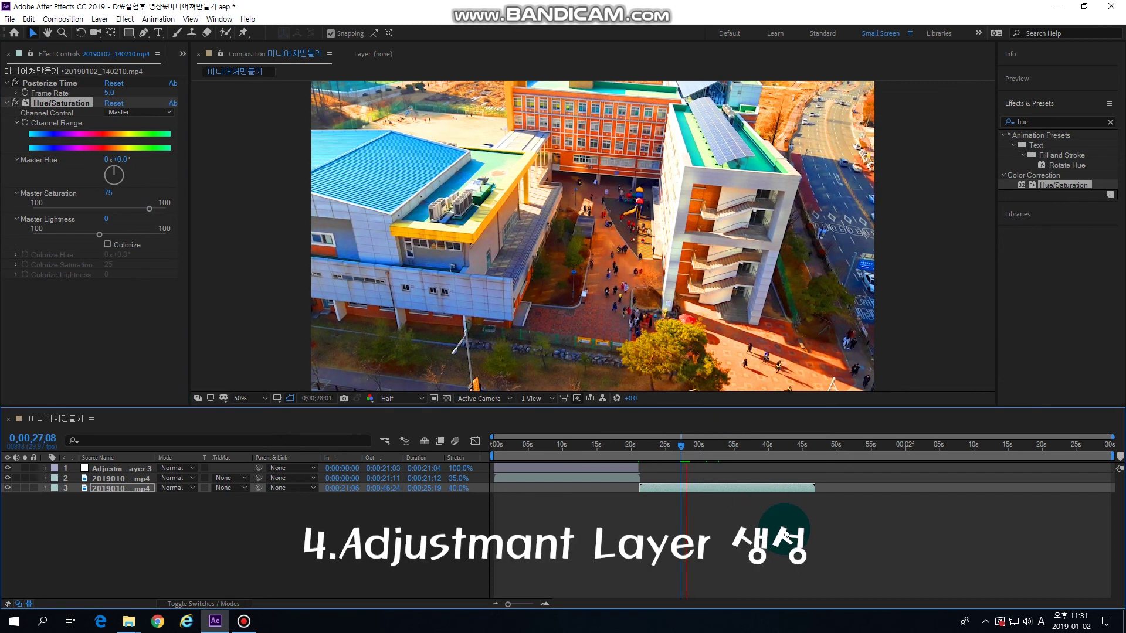
left_click(700, 519)
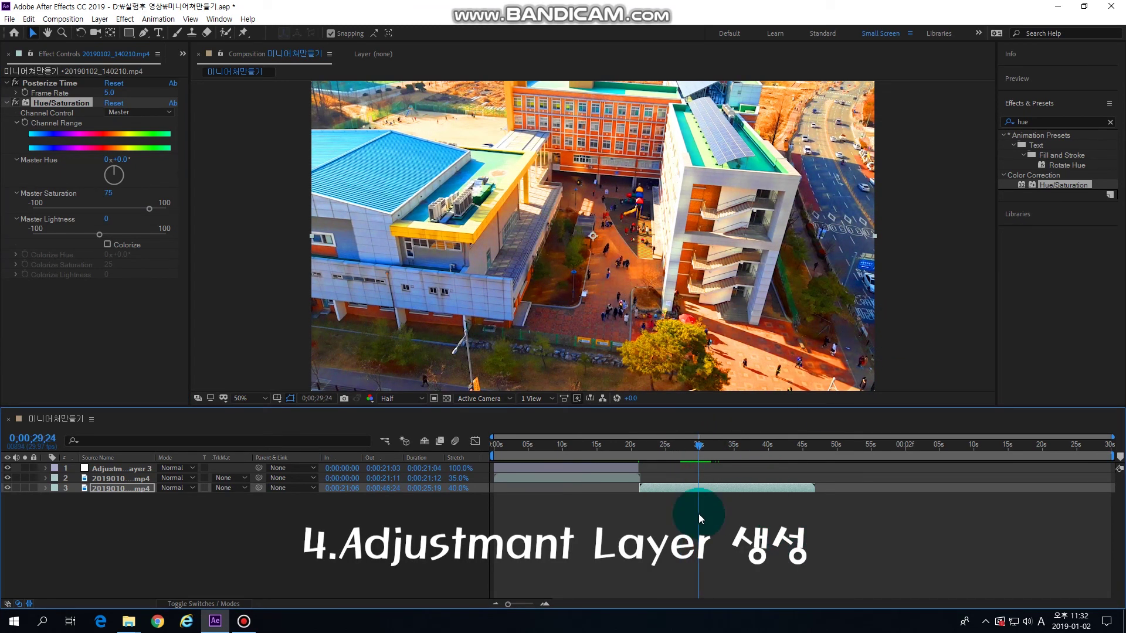
Add Adjustment Layer 4 above the second clip and slide it to start at 0;00;21;06
right_click(236, 527)
right_click(175, 519)
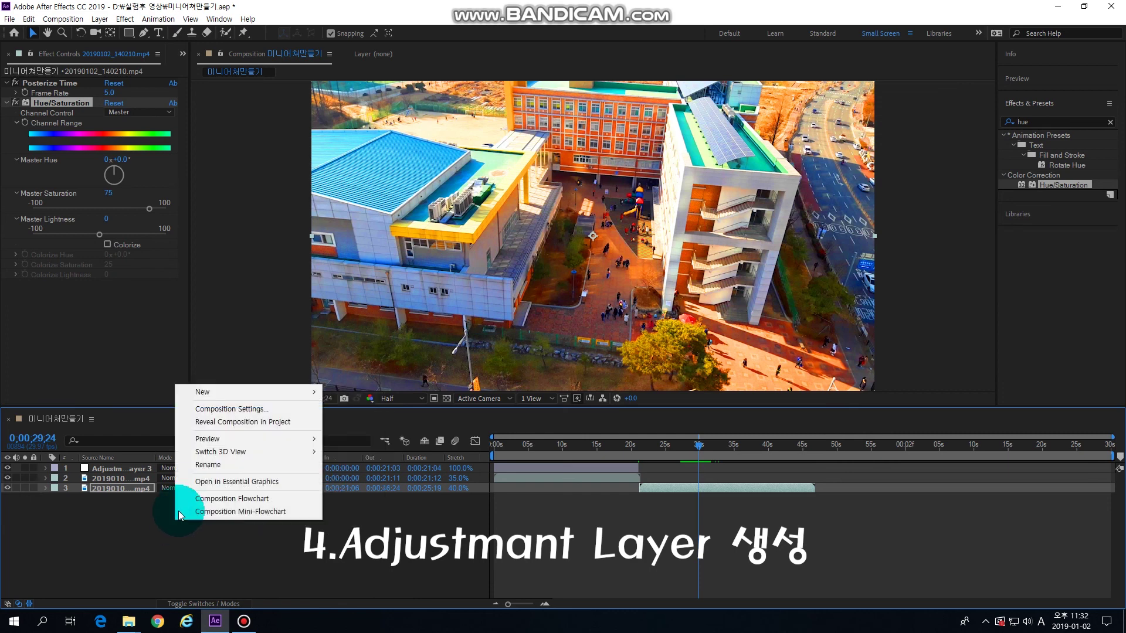
mouse_move(216, 391)
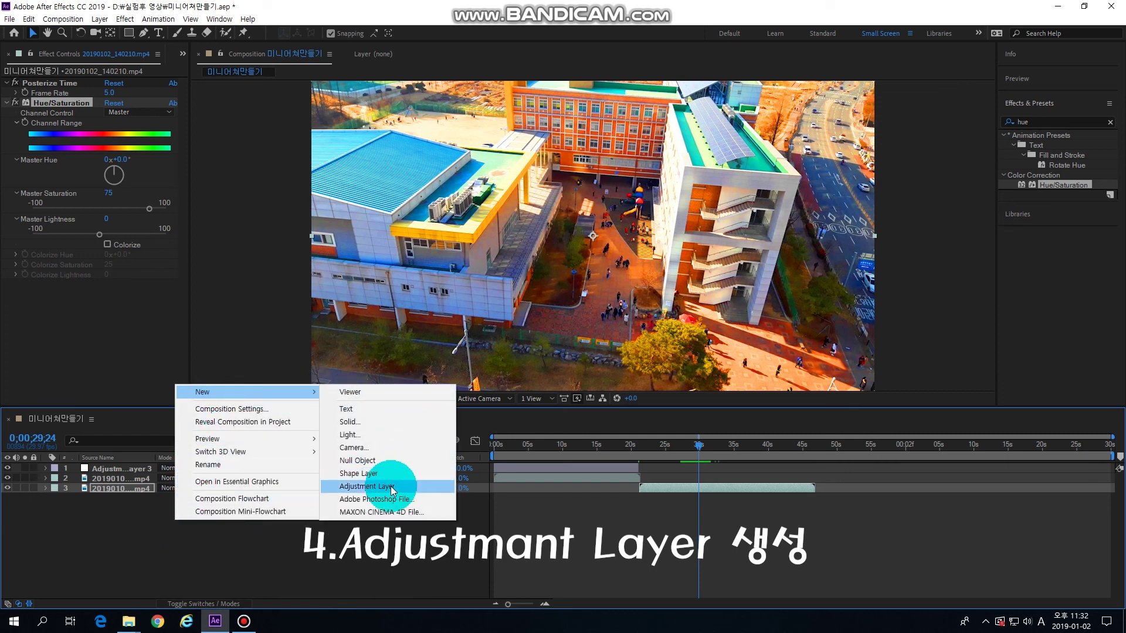
left_click(392, 487)
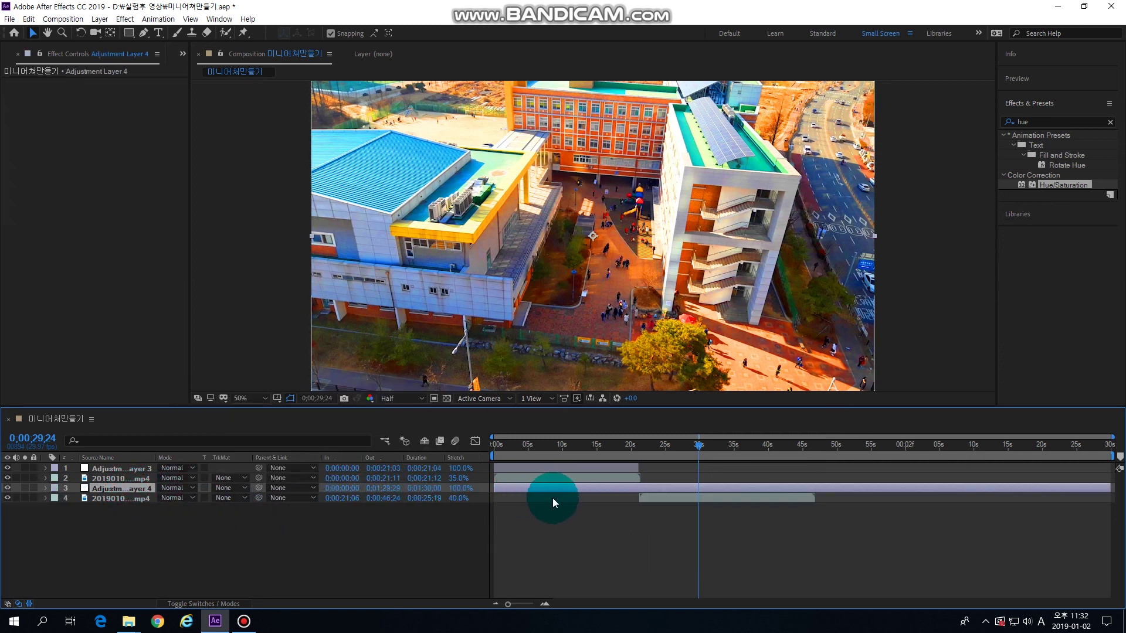
left_click_drag(529, 487, 681, 490)
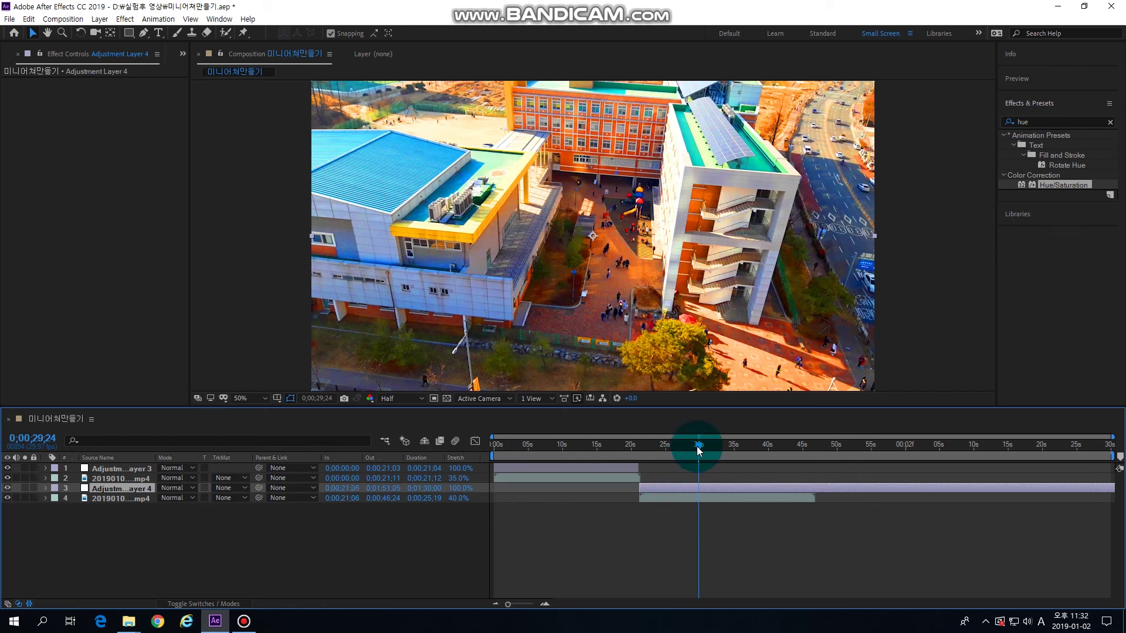
left_click(112, 489)
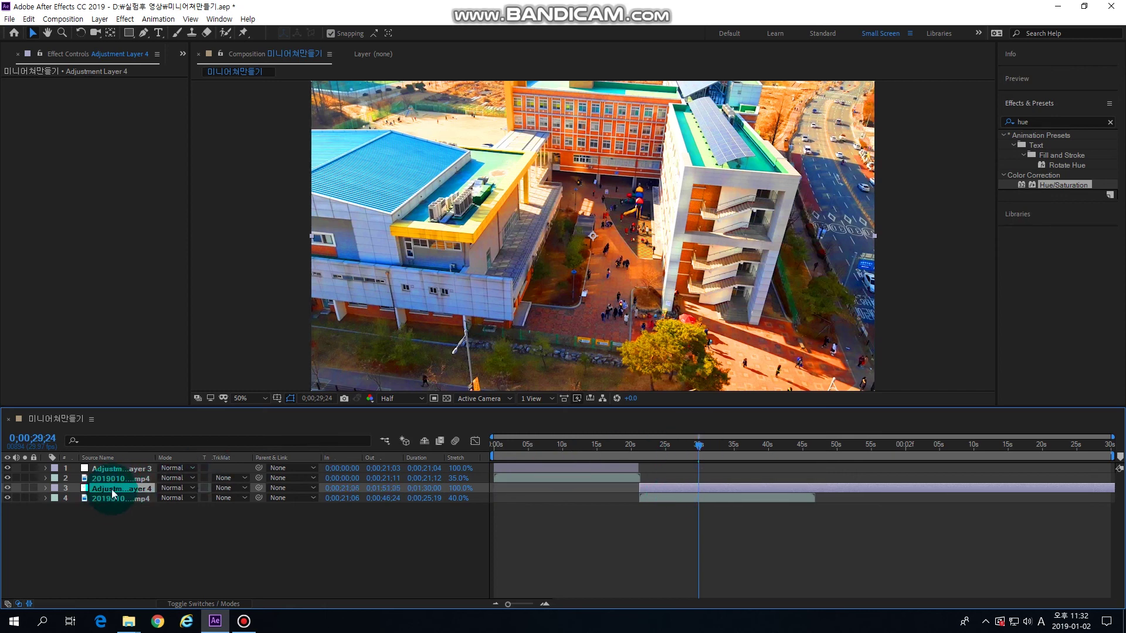
Find Gaussian Blur (Legacy) with the search 'ga', apply it to Adjustment Layer 4, and set Blurriness to 7.8
double_click(1071, 119)
type("ga")
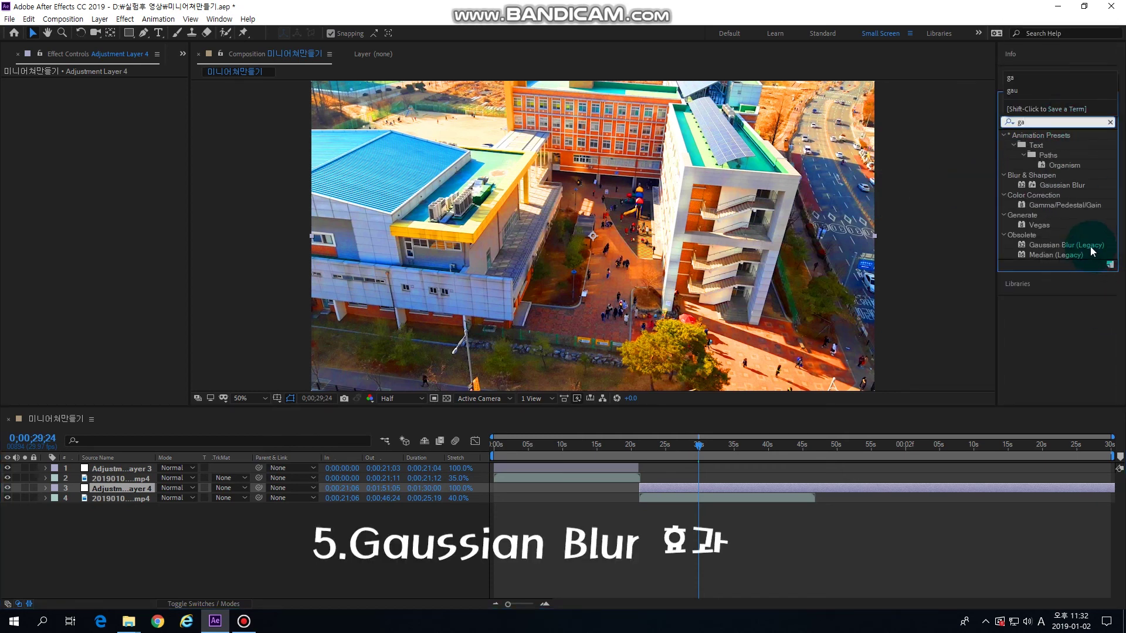
left_click_drag(1086, 246, 730, 484)
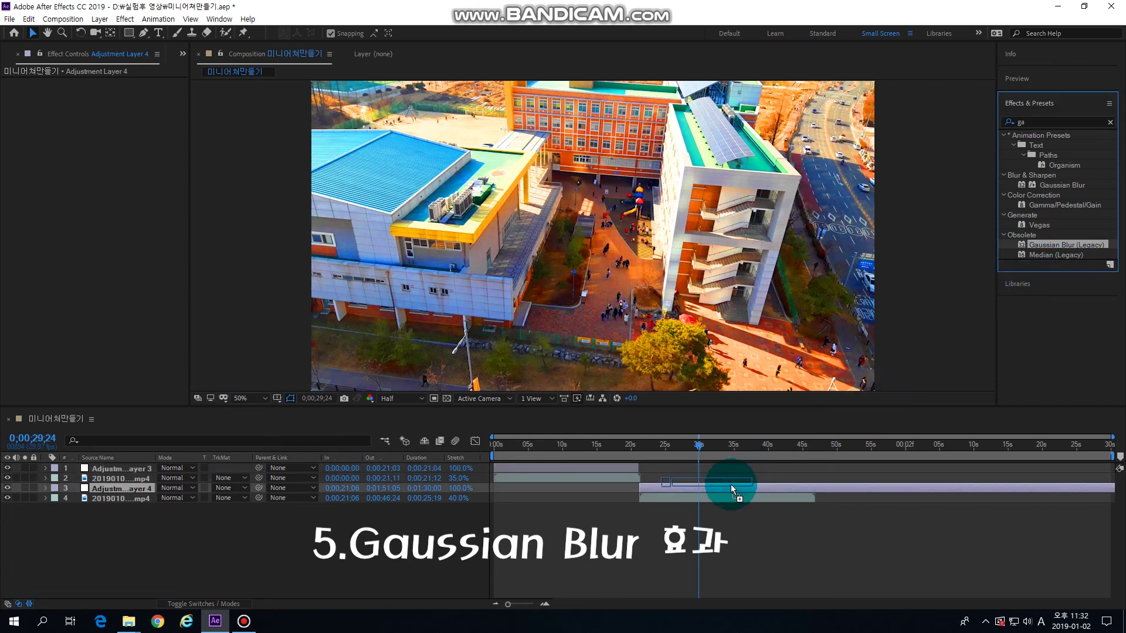
left_click_drag(731, 484, 733, 487)
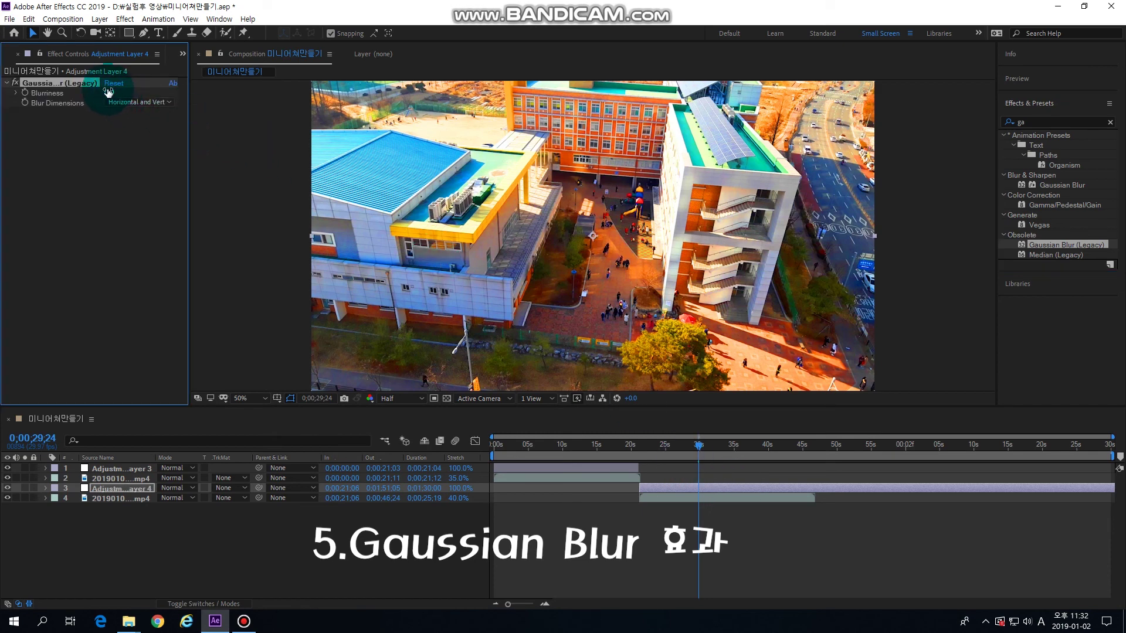
left_click_drag(110, 92, 148, 89)
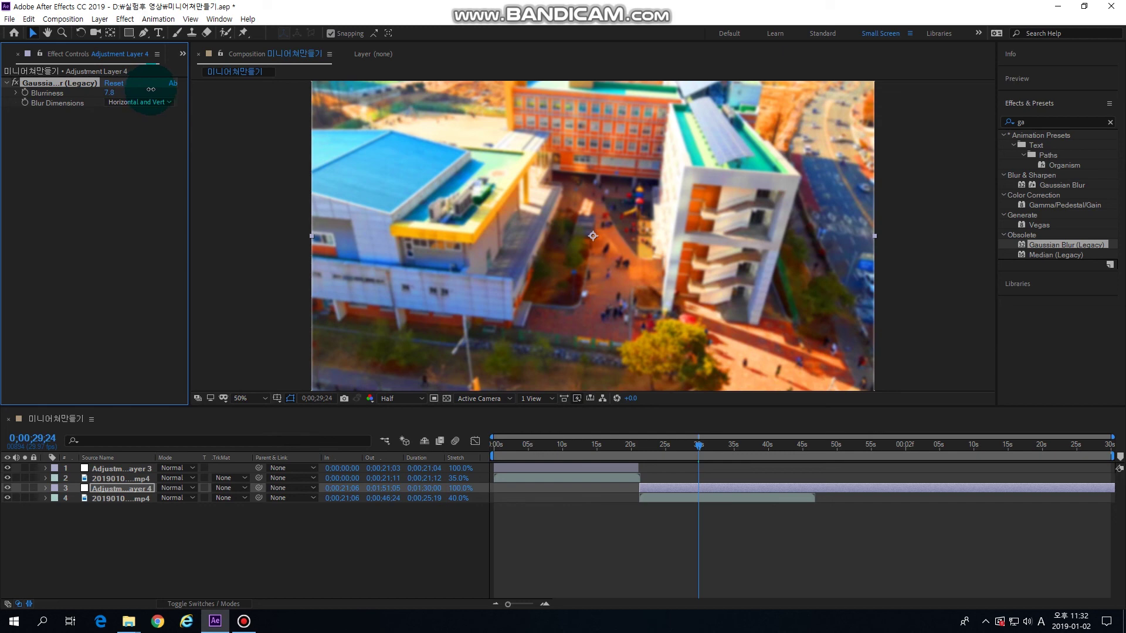
Draw a closed Pen-tool mask around the central courtyard on Adjustment Layer 4
left_click(144, 33)
left_click(535, 299)
left_click(564, 177)
left_click(653, 178)
left_click(659, 322)
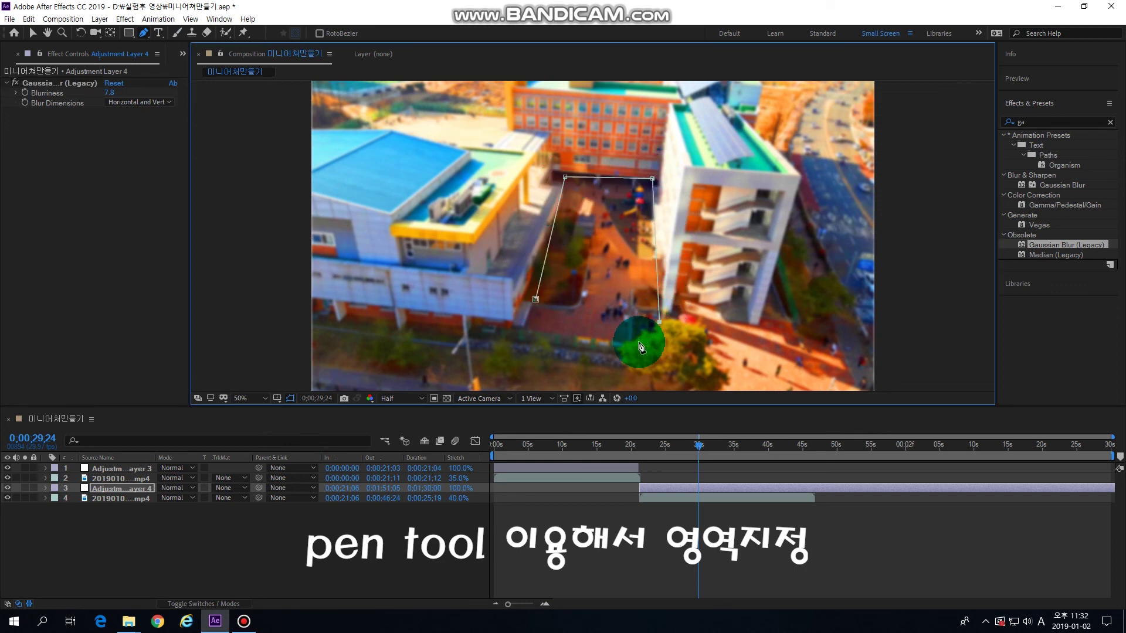
left_click(647, 349)
left_click(546, 337)
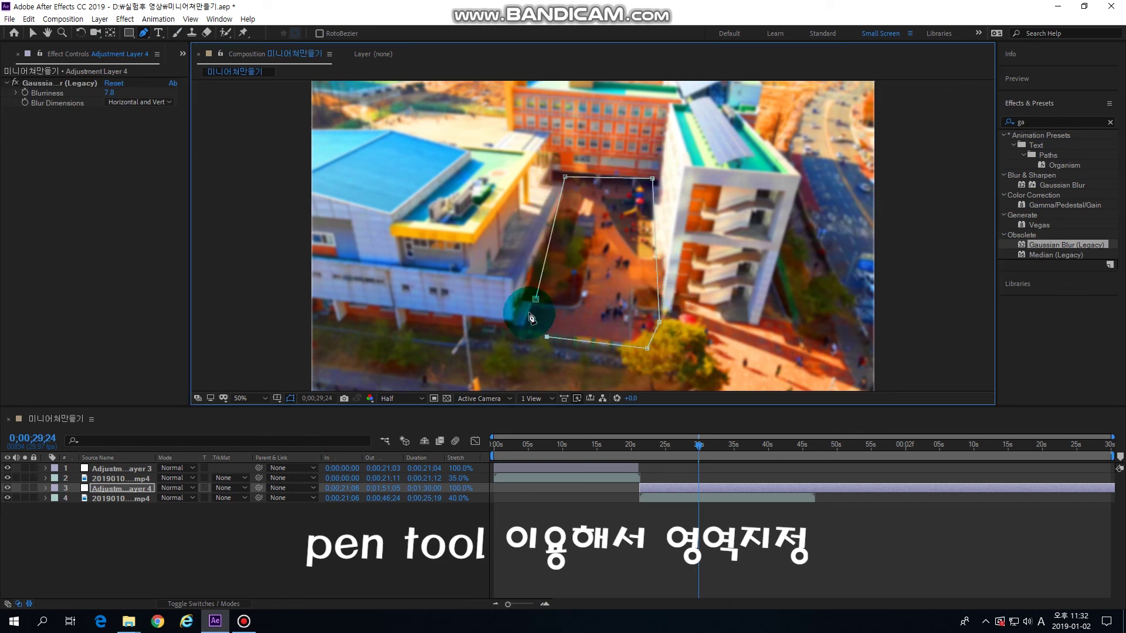
left_click(535, 299)
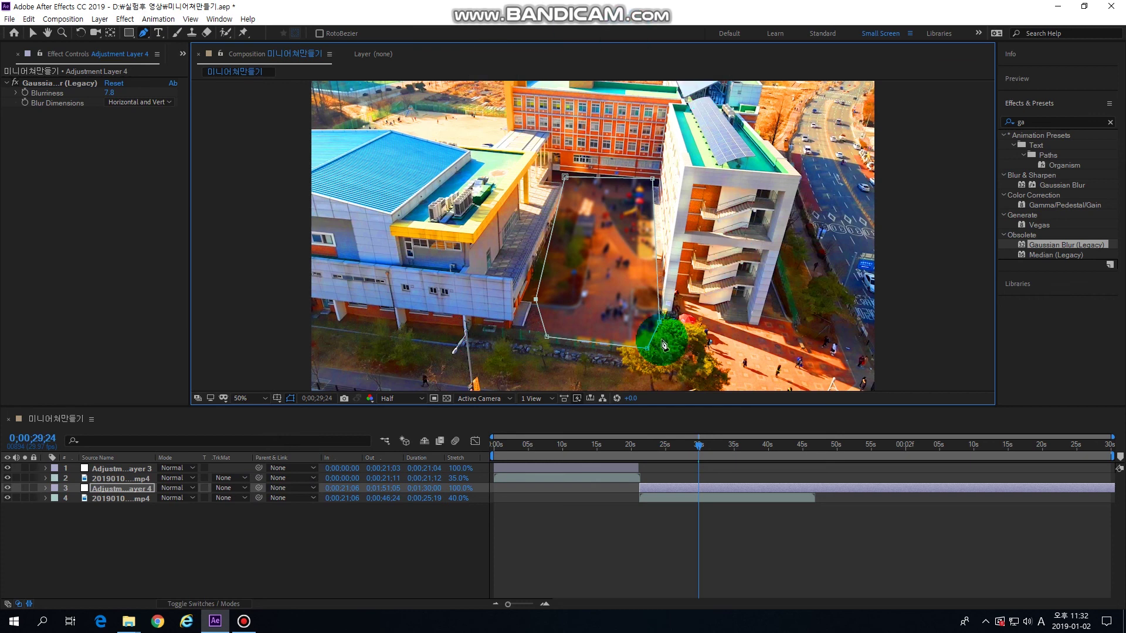
Invert Mask 1 so the area outside the courtyard is blurred
left_click(46, 488)
left_click(55, 498)
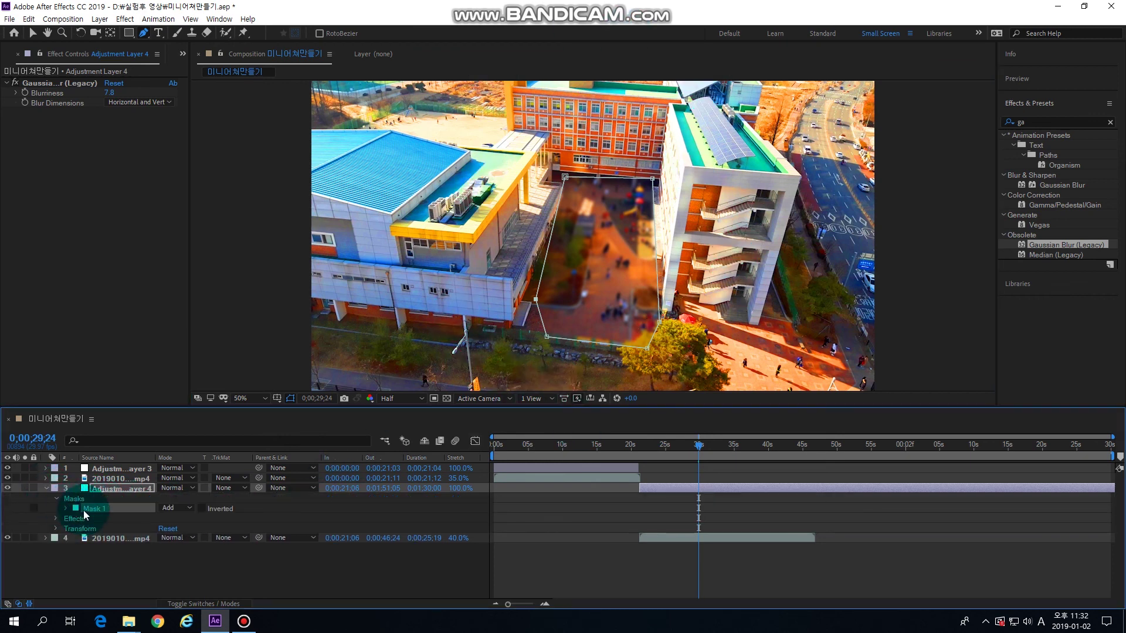
left_click(202, 508)
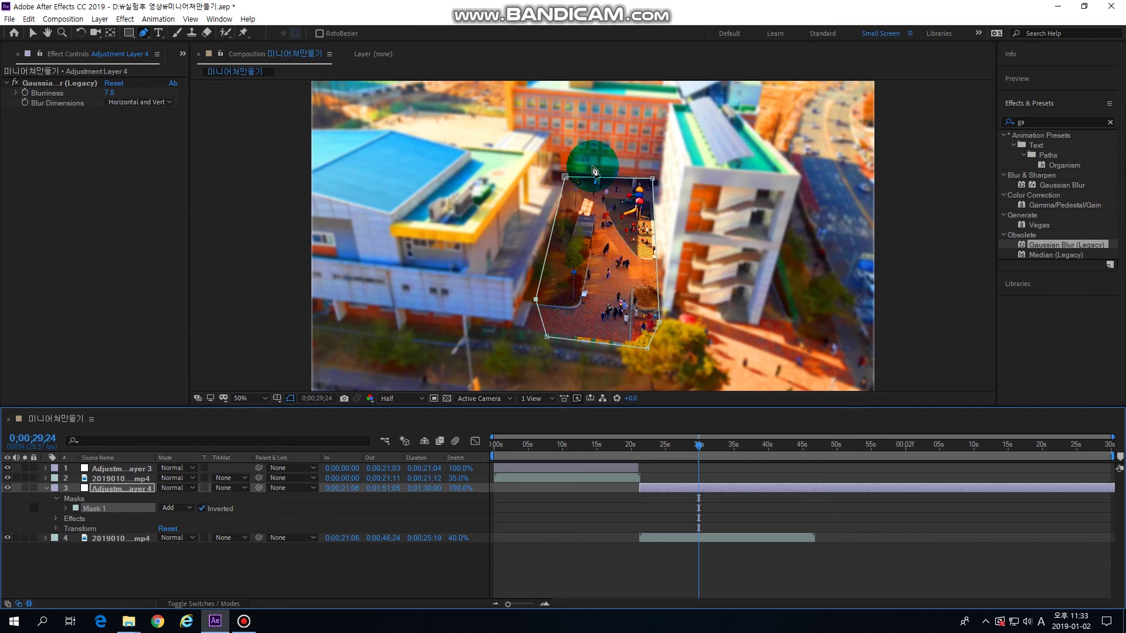
Feather Mask 1 to 247 pixels, then deselect the layer and play back the result
left_click(67, 509)
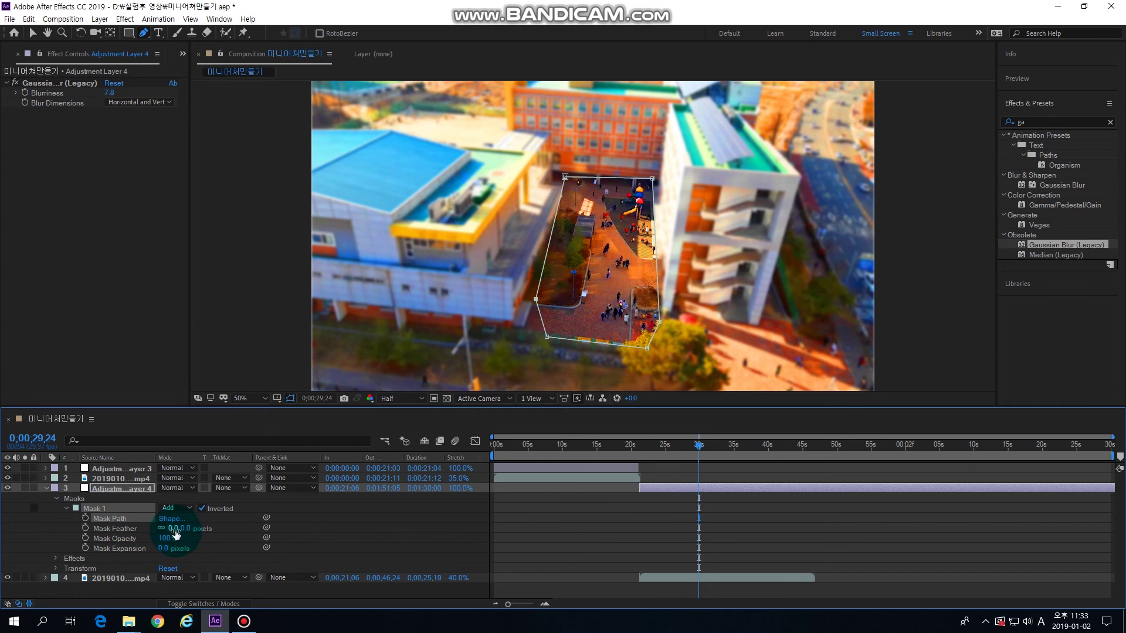
left_click_drag(181, 529, 311, 530)
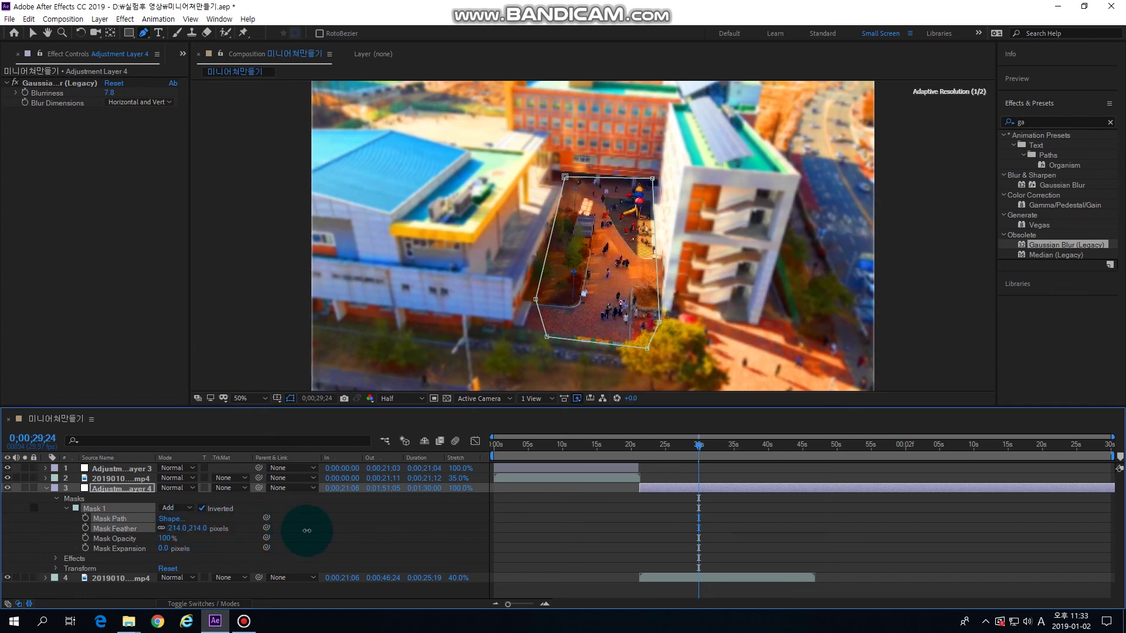
left_click_drag(312, 530, 321, 530)
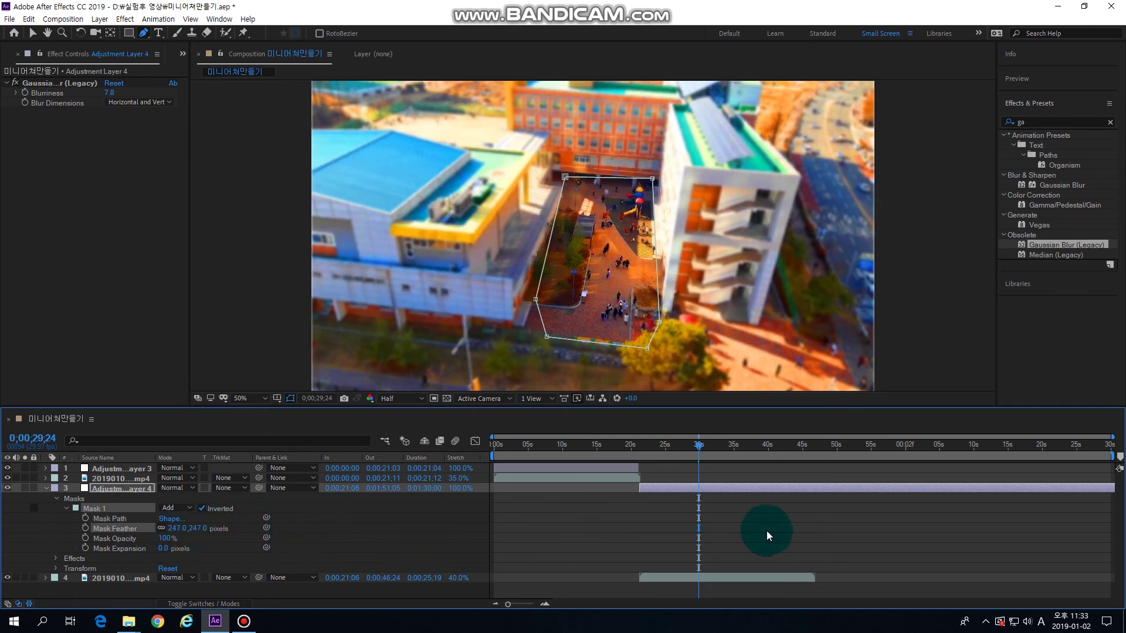
left_click(818, 527)
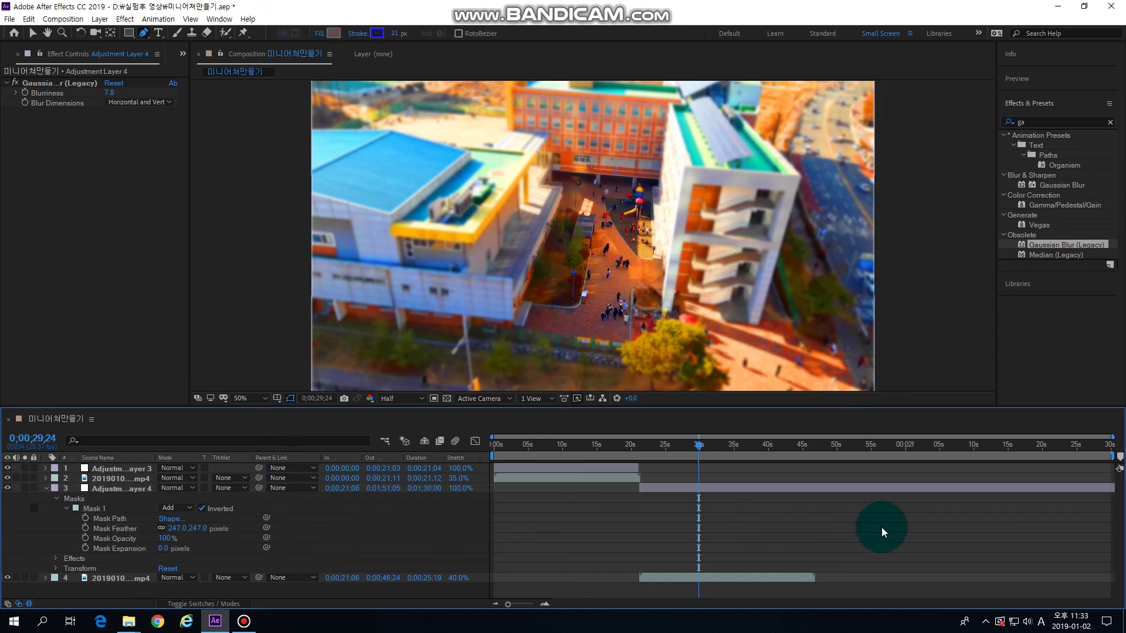
key("space")
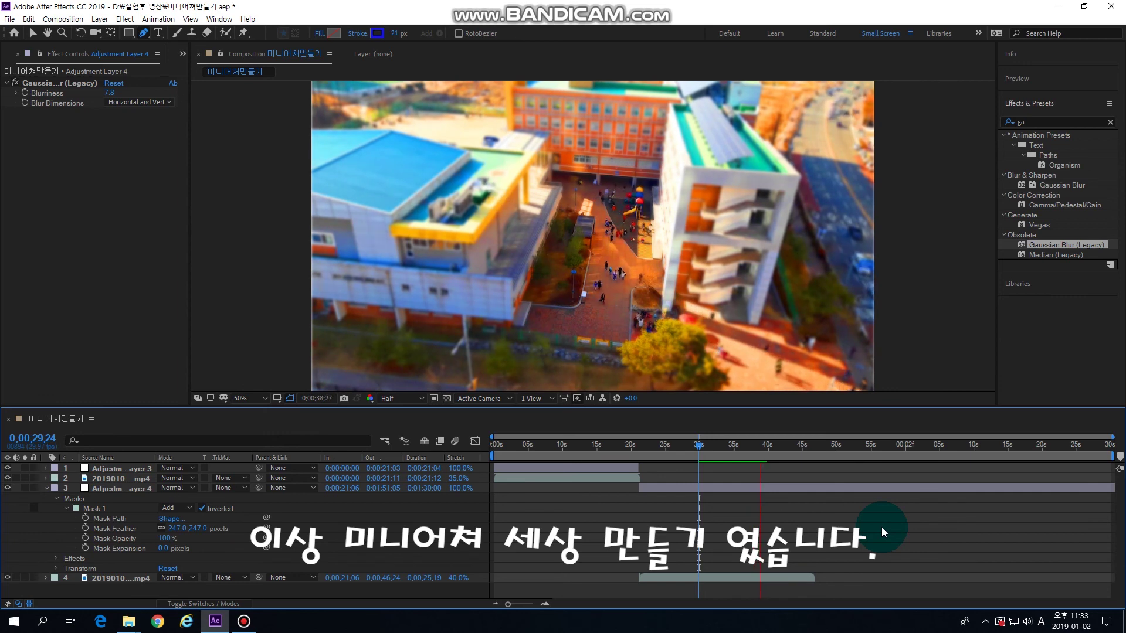
key("space")
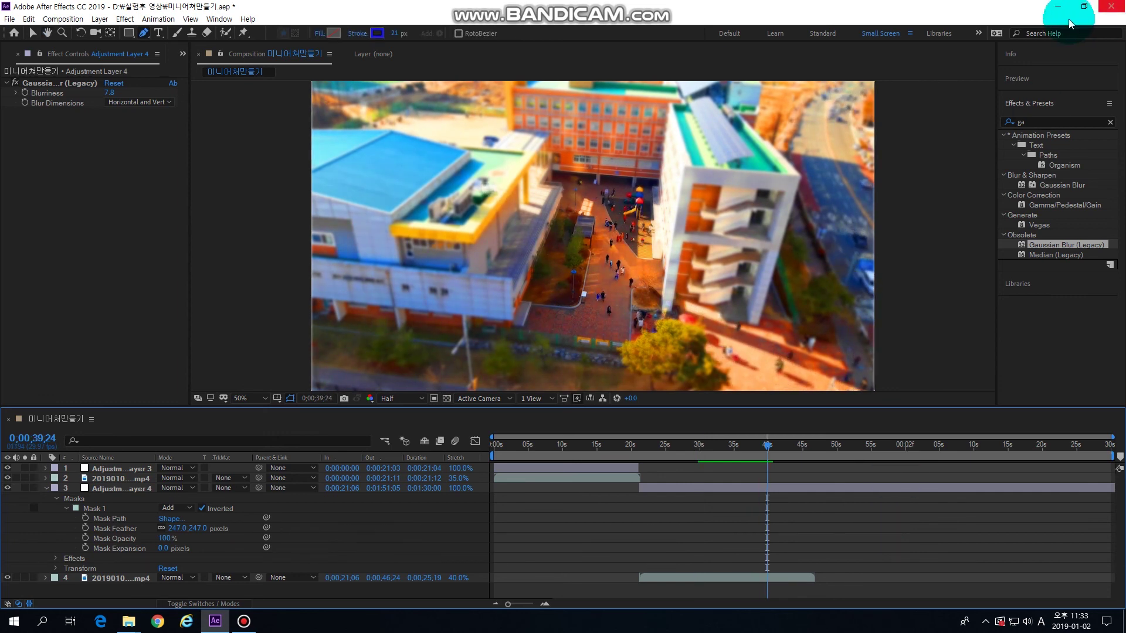